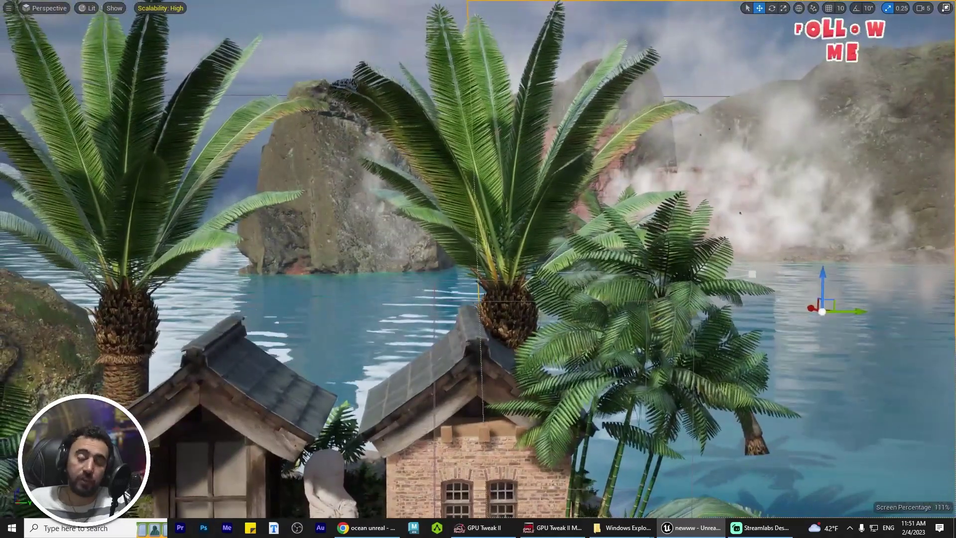
{"action": "right_click_drag", "start_coordinate": [478, 269], "coordinate": [488, 374]}
{"action": "key", "text": "a"}
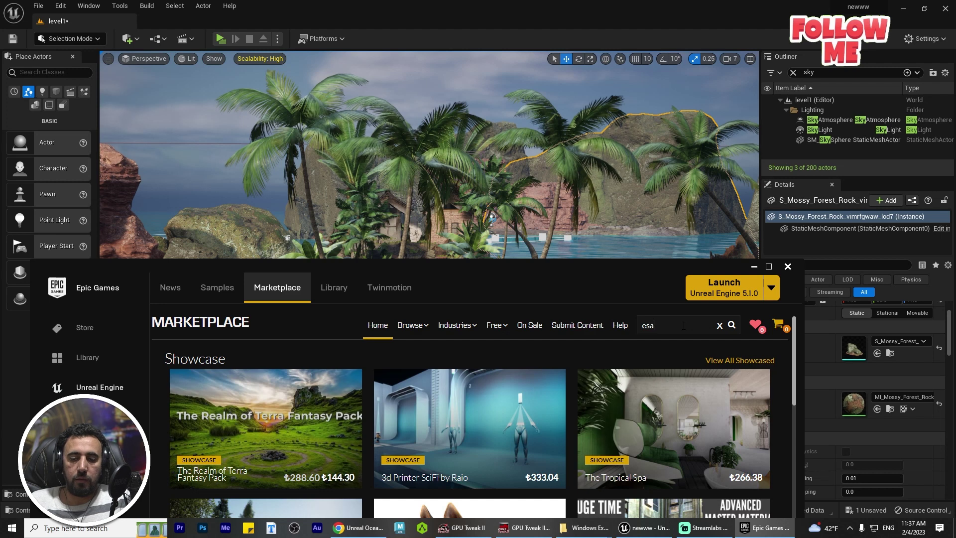
Search the Unreal Marketplace for "easy fog", look at the EasyFog listing, and close the Epic Games Launcher.
{"action": "key", "text": "BackSpace"}
{"action": "key", "text": "BackSpace"}
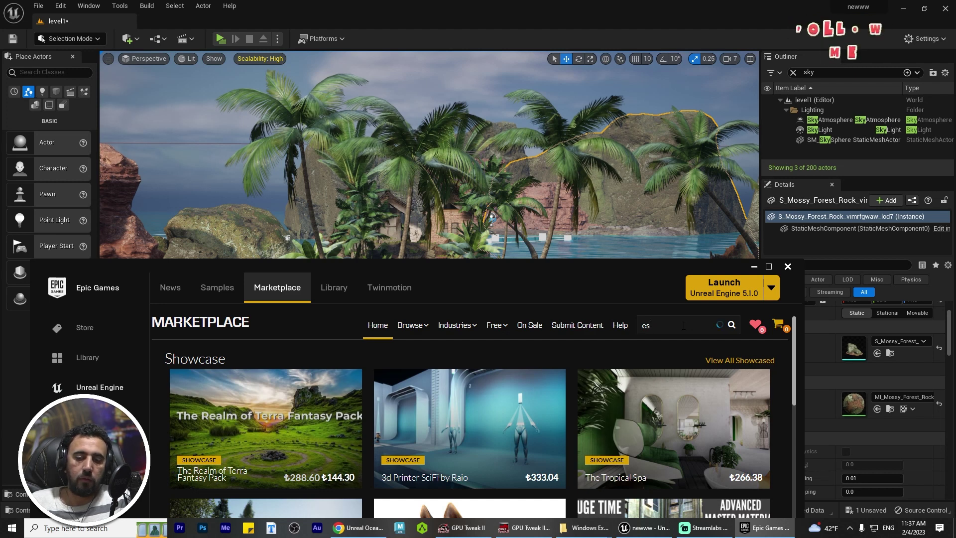
{"action": "type", "text": "sy fog"}
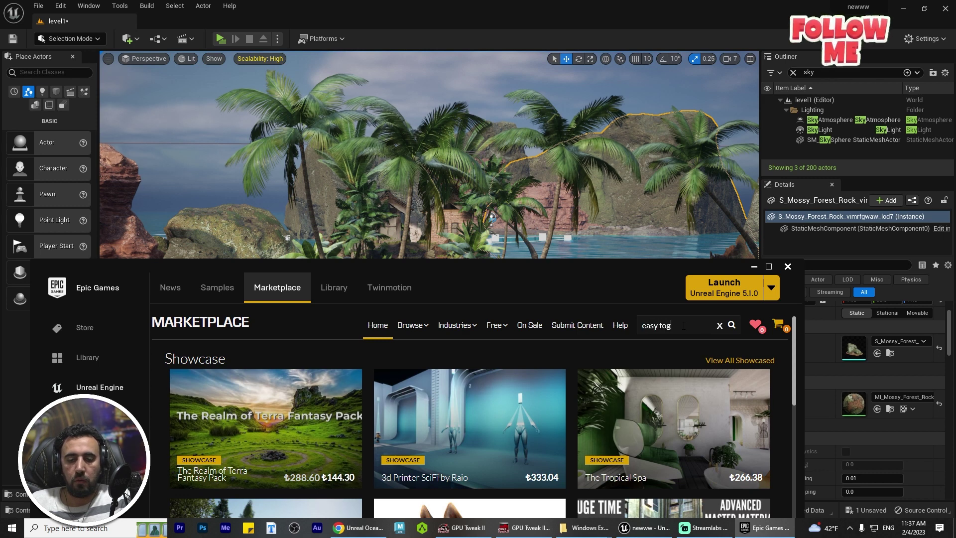
{"action": "key", "text": "Return"}
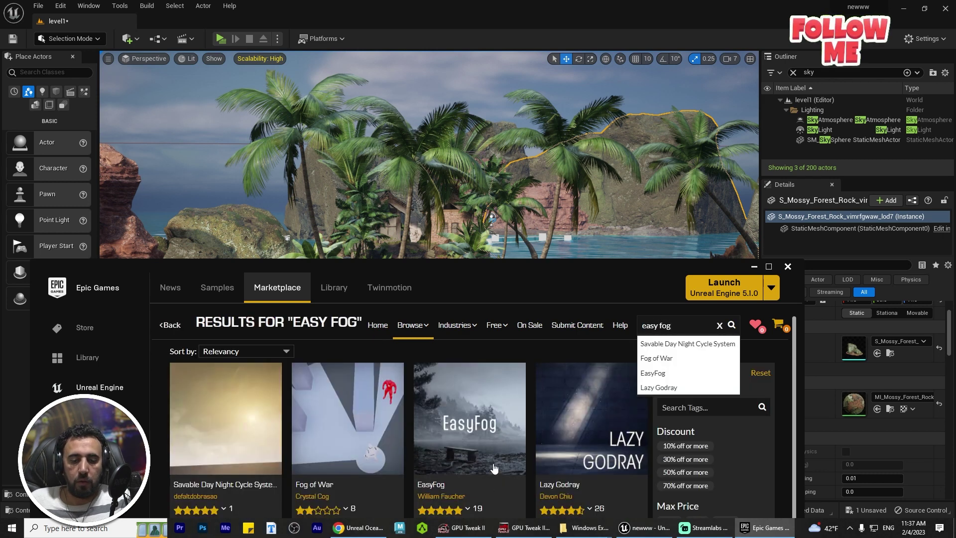
{"action": "left_click", "coordinate": [791, 267]}
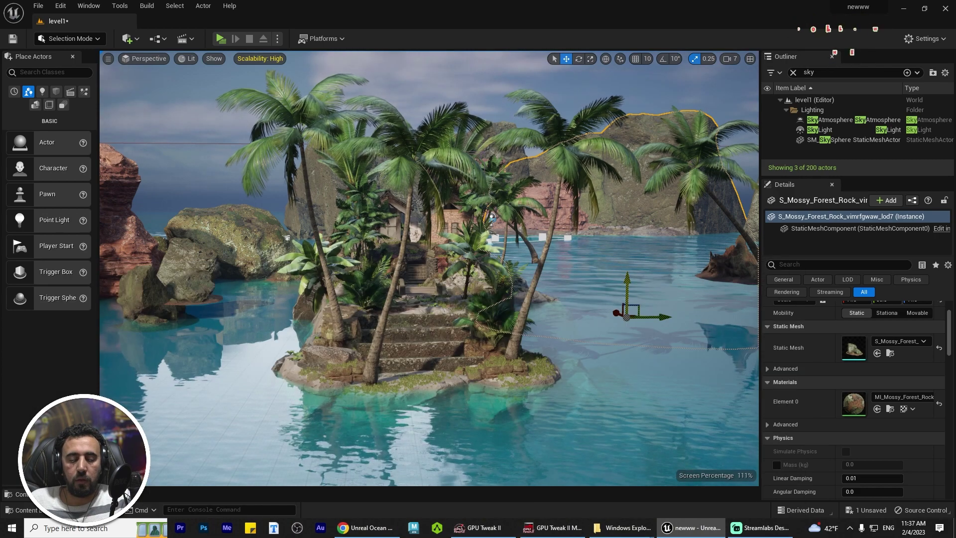
Undo the last element move, and look at the stored EasyFog folder in File Explorer.
{"action": "key", "text": "ctrl+z"}
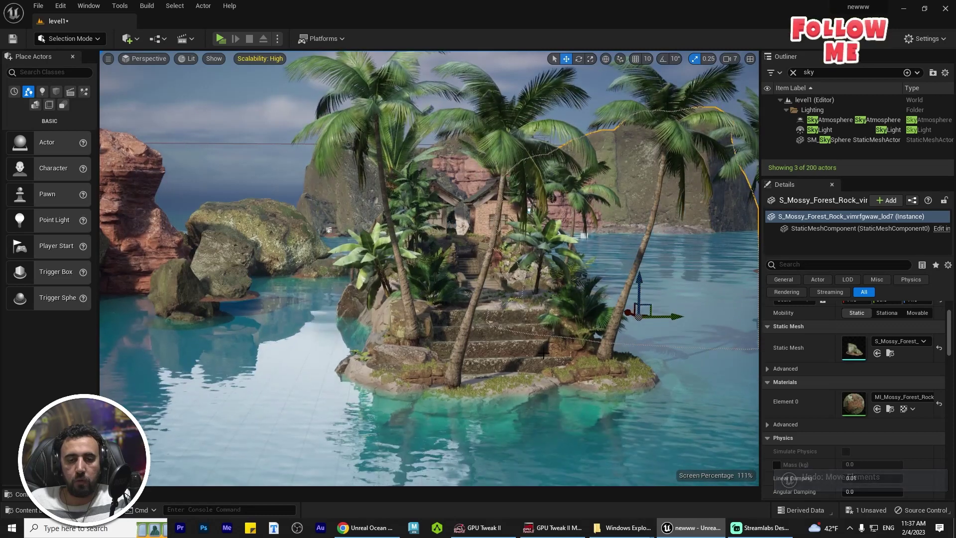
{"action": "key", "text": "alt+Tab"}
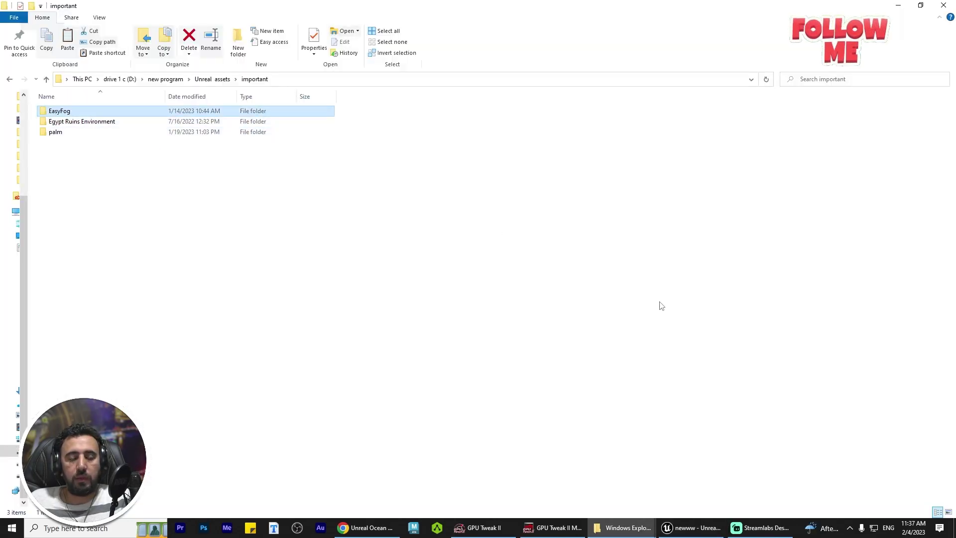
{"action": "key", "text": "alt+Tab"}
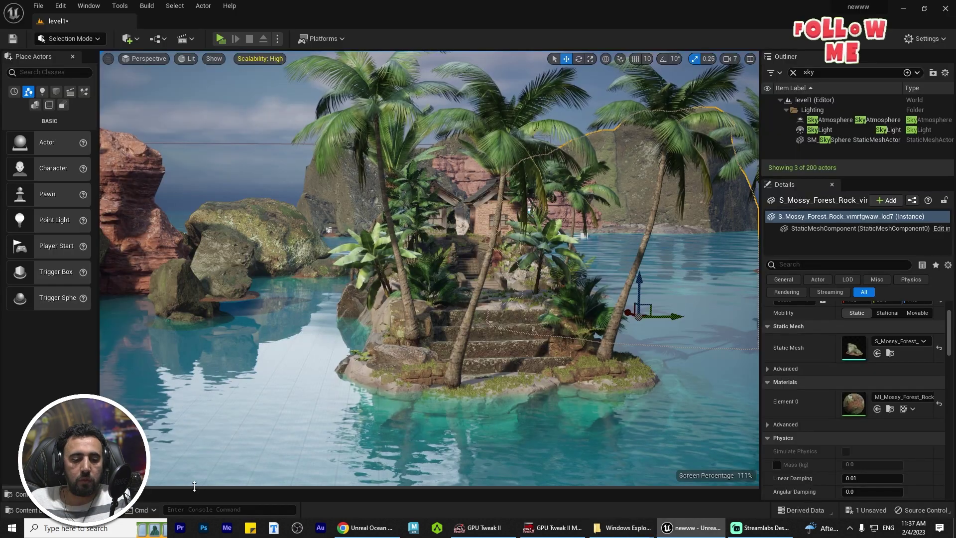
Show the project's Content folder in File Explorer and locate the EasyFog folder in it.
{"action": "left_click_drag", "start_coordinate": [195, 488], "coordinate": [234, 301]}
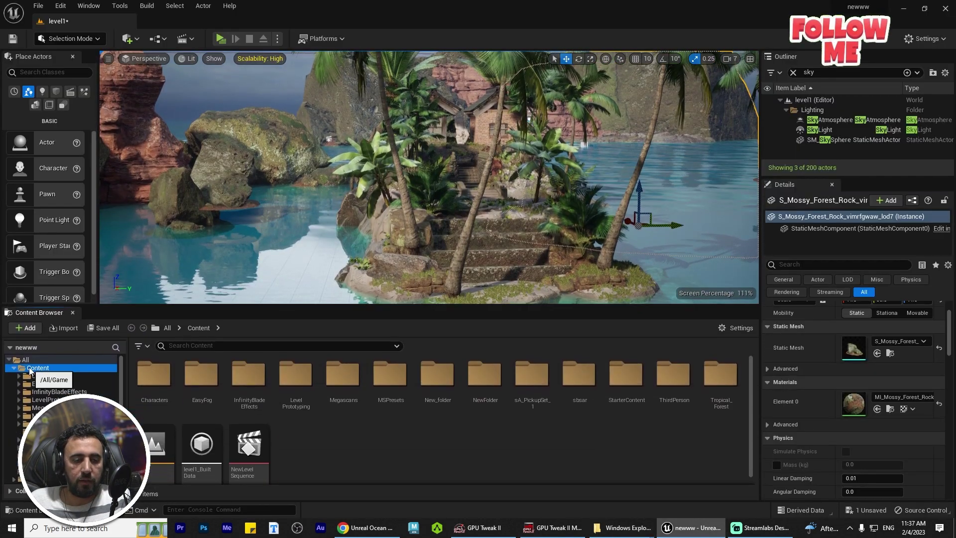
{"action": "right_click", "coordinate": [31, 369]}
{"action": "left_click", "coordinate": [103, 192]}
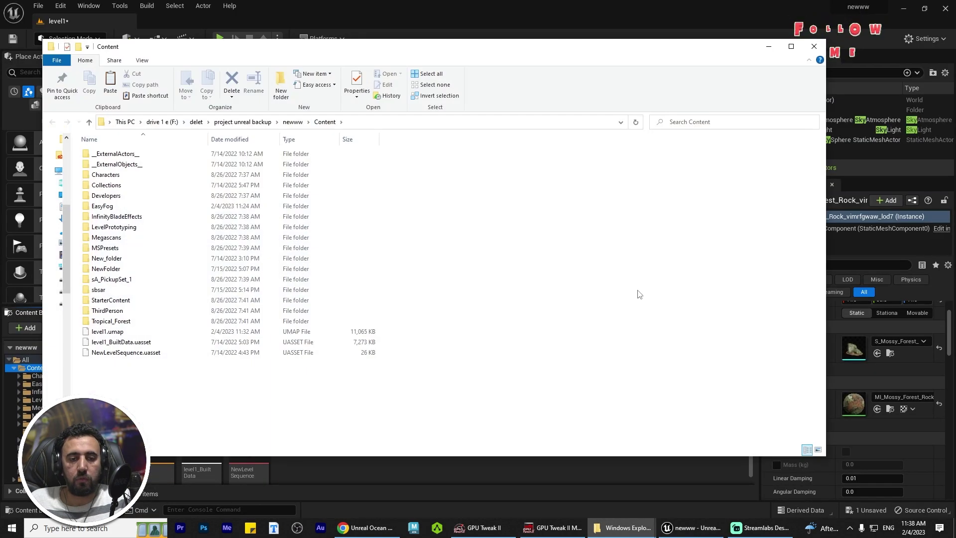
{"action": "left_click", "coordinate": [110, 207]}
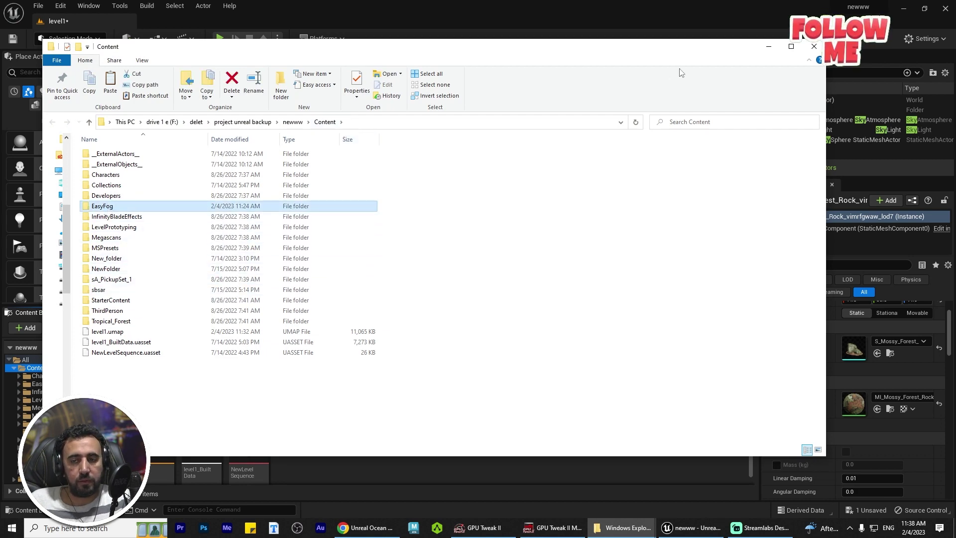
{"action": "left_click", "coordinate": [814, 46]}
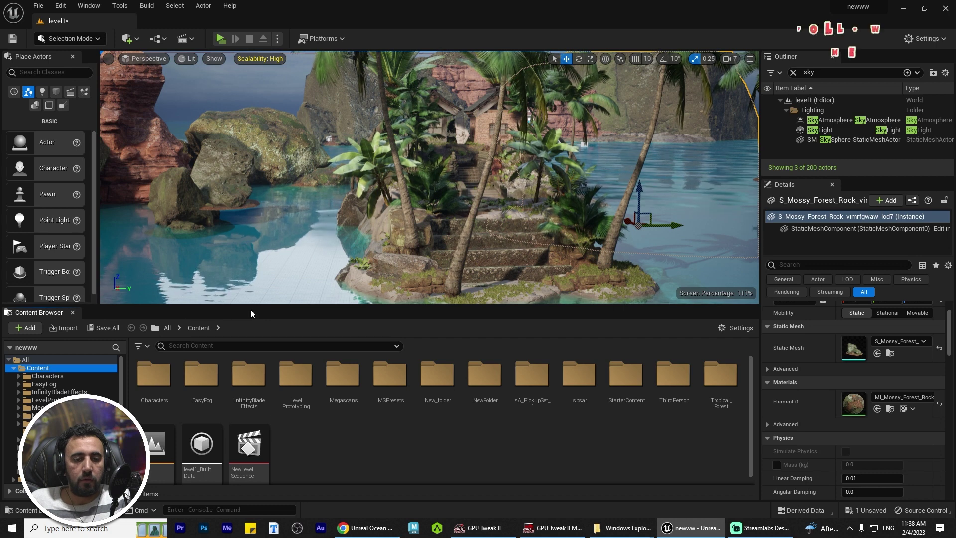
Open the Level_Demo map from EasyFog's Levels folder, saving the changes to level1.
{"action": "mouse_move", "coordinate": [253, 304]}
{"action": "left_mouse_down"}
{"action": "mouse_move", "coordinate": [254, 278]}
{"action": "mouse_move", "coordinate": [263, 304]}
{"action": "left_mouse_up"}
{"action": "double_click", "coordinate": [202, 374]}
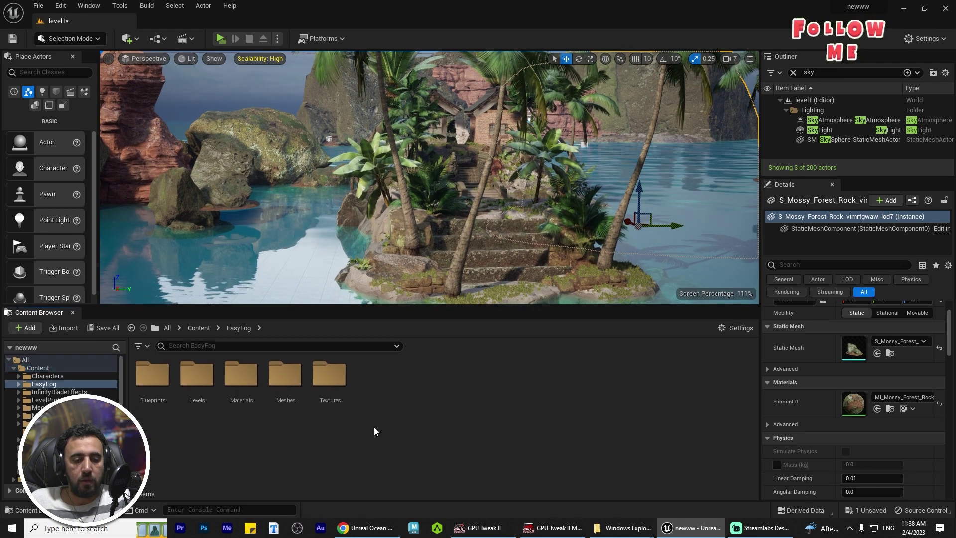
{"action": "double_click", "coordinate": [214, 389]}
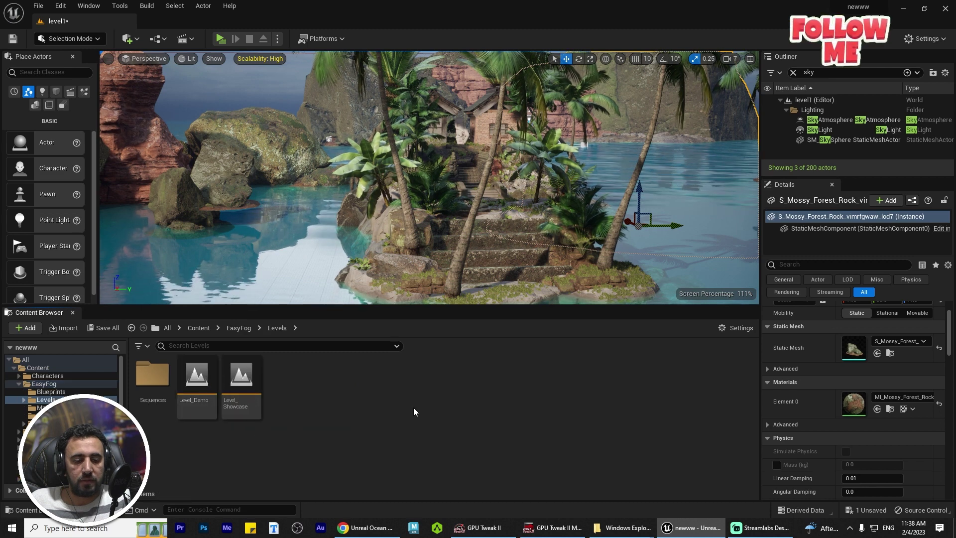
{"action": "double_click", "coordinate": [197, 378]}
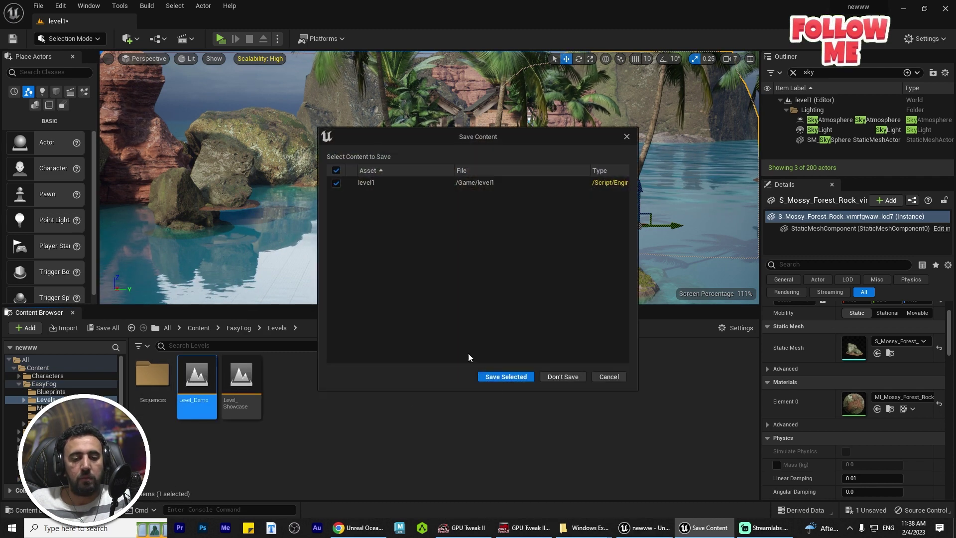
{"action": "left_click", "coordinate": [507, 379]}
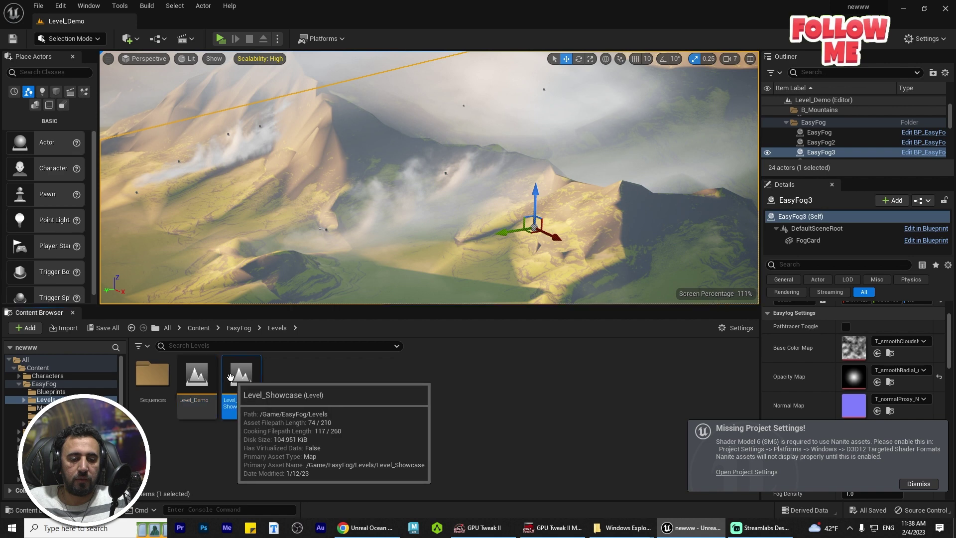
Open the Level_Showcase map and examine the different EasyFog cloud shapes on display.
{"action": "double_click", "coordinate": [227, 387]}
{"action": "mouse_move", "coordinate": [526, 231]}
{"action": "right_mouse_down"}
{"action": "mouse_move", "coordinate": [500, 277]}
{"action": "mouse_move", "coordinate": [526, 249]}
{"action": "right_mouse_up"}
{"action": "scroll", "coordinate": [526, 231], "scroll_direction": "down", "scroll_amount": 4}
Reopen the level1 map from the project's Content folder.
{"action": "left_click", "coordinate": [44, 385]}
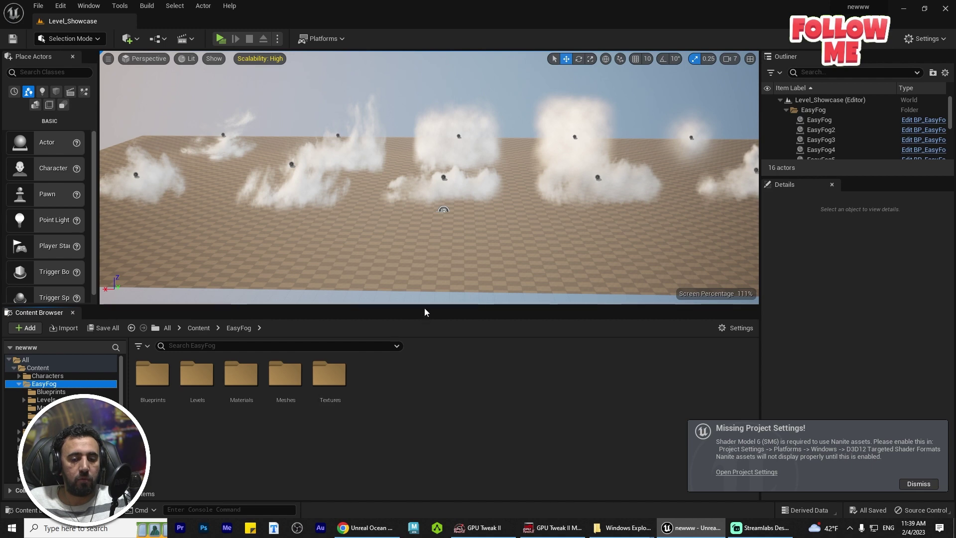
{"action": "left_click_drag", "start_coordinate": [424, 308], "coordinate": [423, 396]}
{"action": "left_click", "coordinate": [40, 456]}
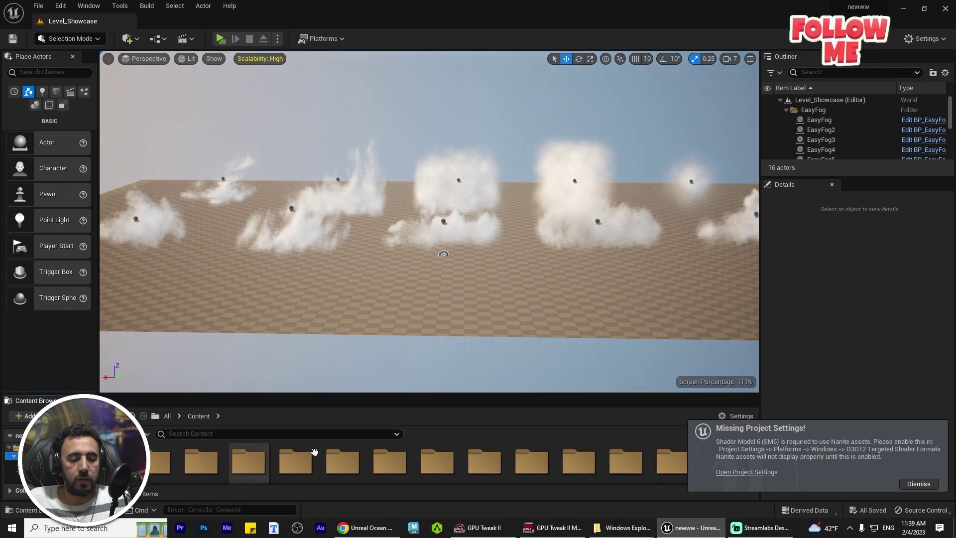
{"action": "scroll", "coordinate": [533, 461], "scroll_direction": "down", "scroll_amount": 1}
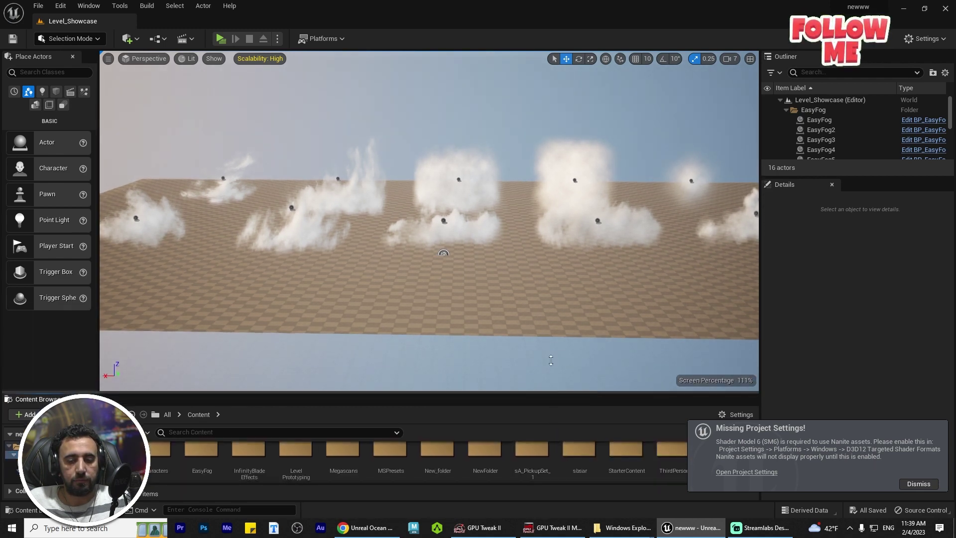
{"action": "left_click_drag", "start_coordinate": [552, 396], "coordinate": [561, 189]}
{"action": "double_click", "coordinate": [731, 264]}
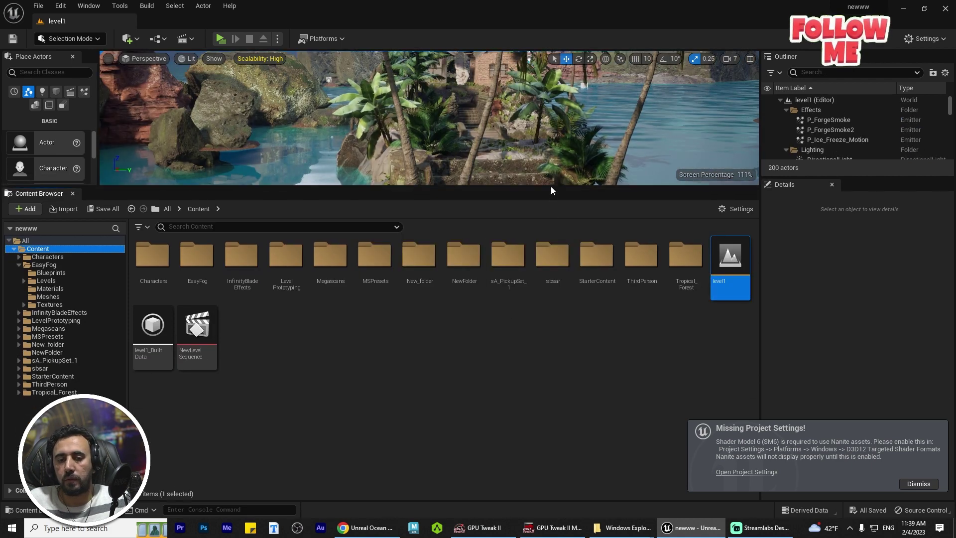
Fly around the island in level1 and examine the palms, stairs and large mossy rock across the water.
{"action": "left_click_drag", "start_coordinate": [552, 186], "coordinate": [534, 374]}
{"action": "key", "text": "s"}
{"action": "right_click_drag", "start_coordinate": [523, 279], "coordinate": [493, 277]}
{"action": "key", "text": "w"}
{"action": "right_click_drag", "start_coordinate": [350, 261], "coordinate": [356, 223]}
{"action": "key", "text": "s"}
{"action": "key", "text": "w"}
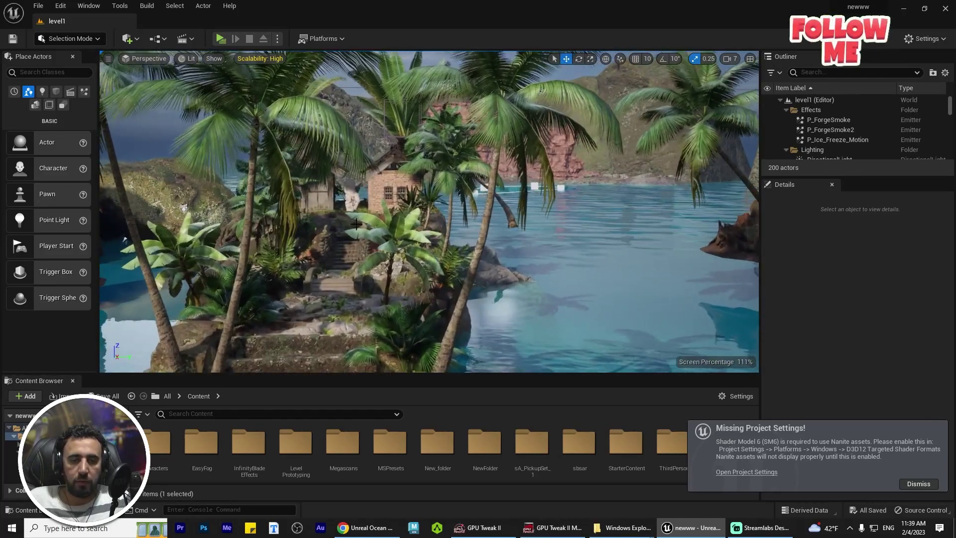
{"action": "left_click", "coordinate": [593, 157]}
{"action": "key", "text": "s"}
{"action": "right_click_drag", "start_coordinate": [594, 157], "coordinate": [608, 169]}
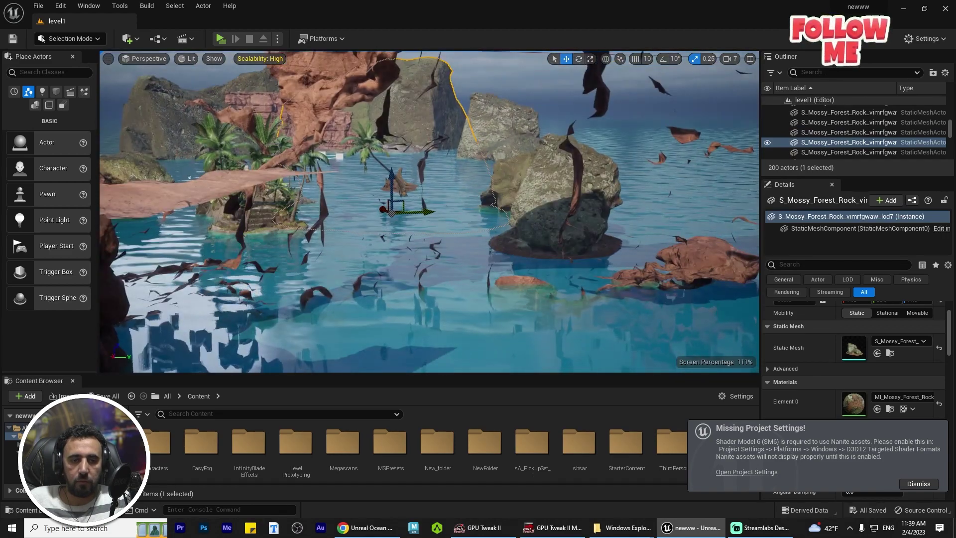
Focus on the Cocos_palm2 palm and examine the brick house, stone stairs and plants around it.
{"action": "left_click", "coordinate": [252, 151]}
{"action": "key", "text": "f"}
{"action": "left_click_drag", "start_coordinate": [543, 297], "coordinate": [468, 289], "text": "alt"}
{"action": "key", "text": "w"}
{"action": "right_click_drag", "start_coordinate": [388, 201], "coordinate": [302, 211]}
{"action": "key", "text": "s"}
{"action": "key", "text": "s"}
{"action": "key", "text": "s"}
{"action": "key", "text": "w"}
{"action": "key", "text": "s"}
{"action": "key", "text": "w"}
{"action": "key", "text": "s"}
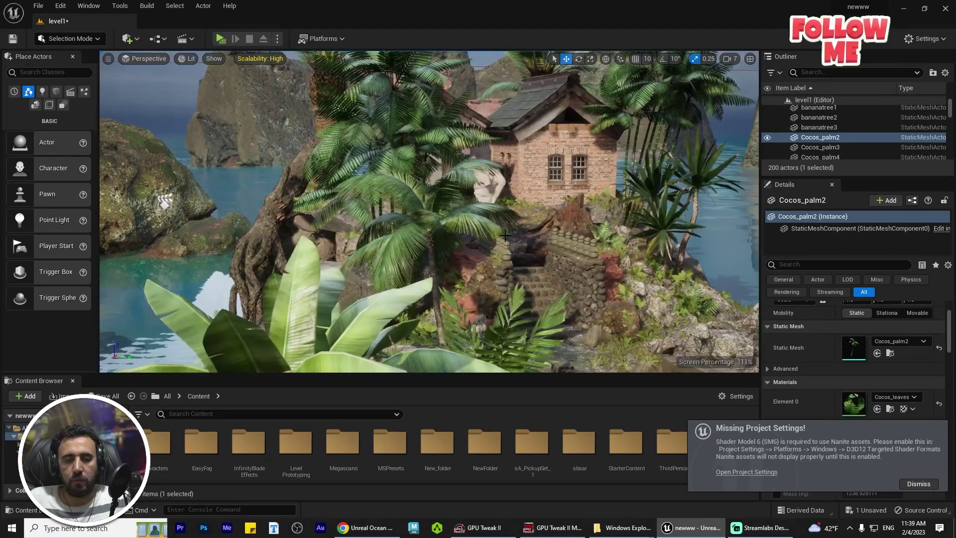
{"action": "key", "text": "ctrl+space"}
{"action": "left_click", "coordinate": [53, 385]}
{"action": "left_click", "coordinate": [53, 393]}
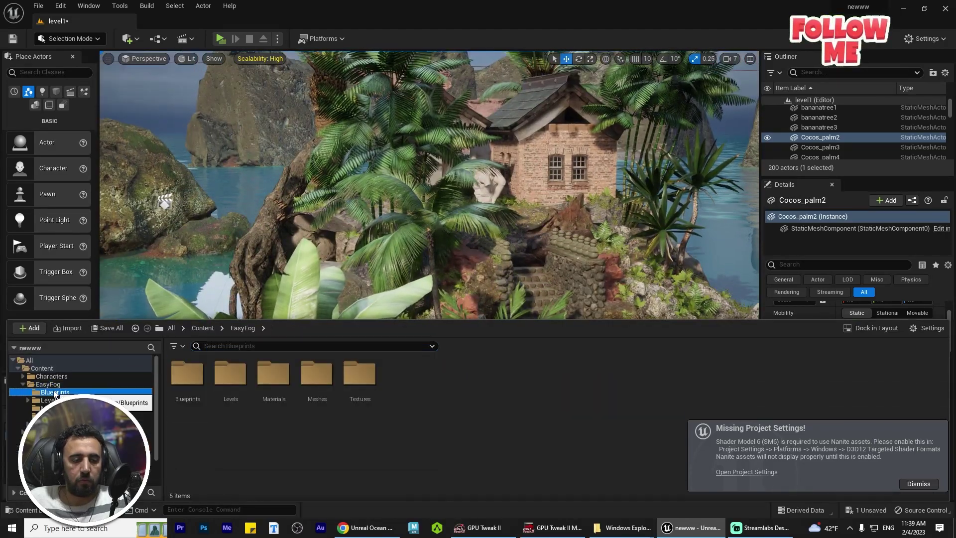
{"action": "key", "text": "ctrl+space"}
Place BP_EasyFog from EasyFog's Blueprints folder at the shore below the red cliff and focus on it.
{"action": "key", "text": "s"}
{"action": "right_click_drag", "start_coordinate": [429, 212], "coordinate": [391, 221]}
{"action": "middle_click_drag", "start_coordinate": [336, 299], "coordinate": [346, 346]}
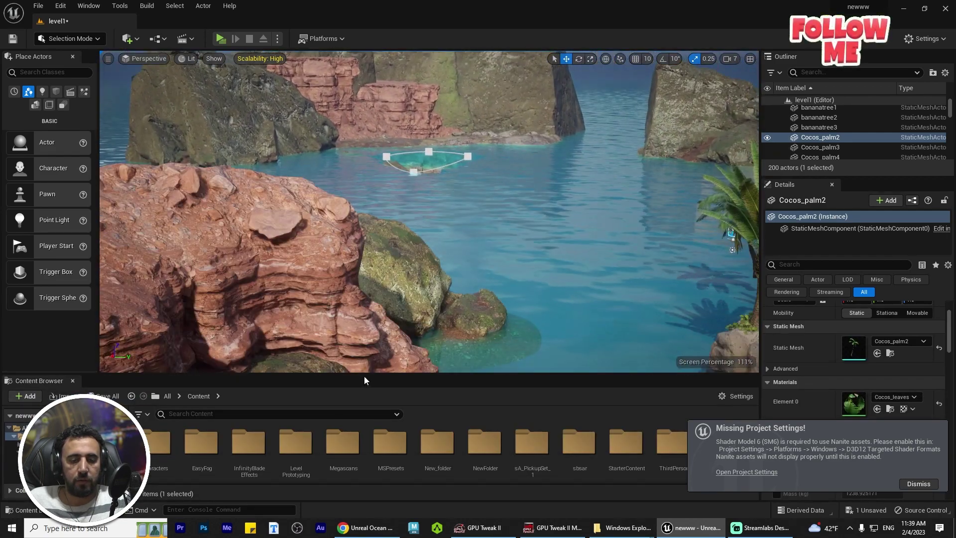
{"action": "left_click_drag", "start_coordinate": [365, 364], "coordinate": [371, 259]}
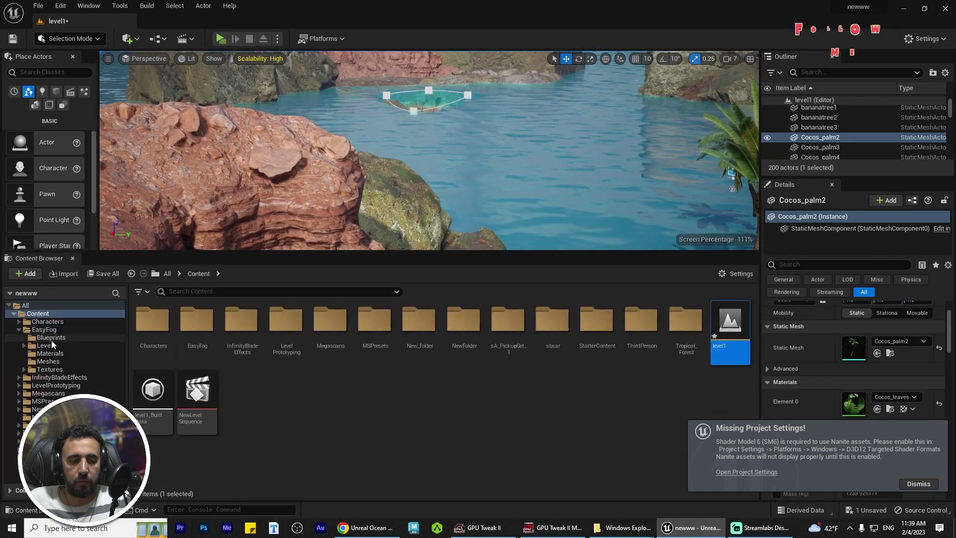
{"action": "left_click", "coordinate": [47, 337]}
{"action": "left_click_drag", "start_coordinate": [152, 331], "coordinate": [359, 25]}
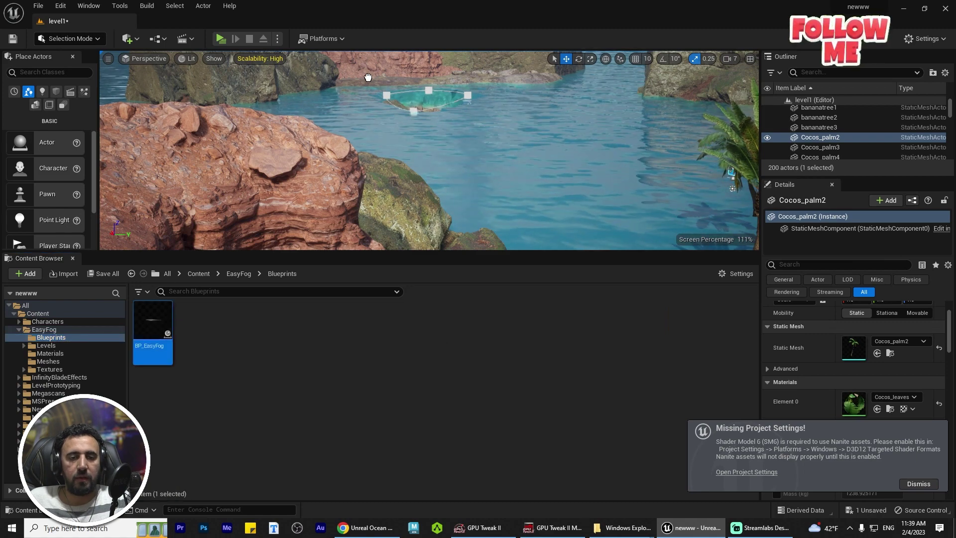
{"action": "key", "text": "f"}
{"action": "mouse_move", "coordinate": [368, 77]}
{"action": "left_mouse_down"}
{"action": "mouse_move", "coordinate": [371, 54]}
{"action": "mouse_move", "coordinate": [385, 74]}
{"action": "left_mouse_up"}
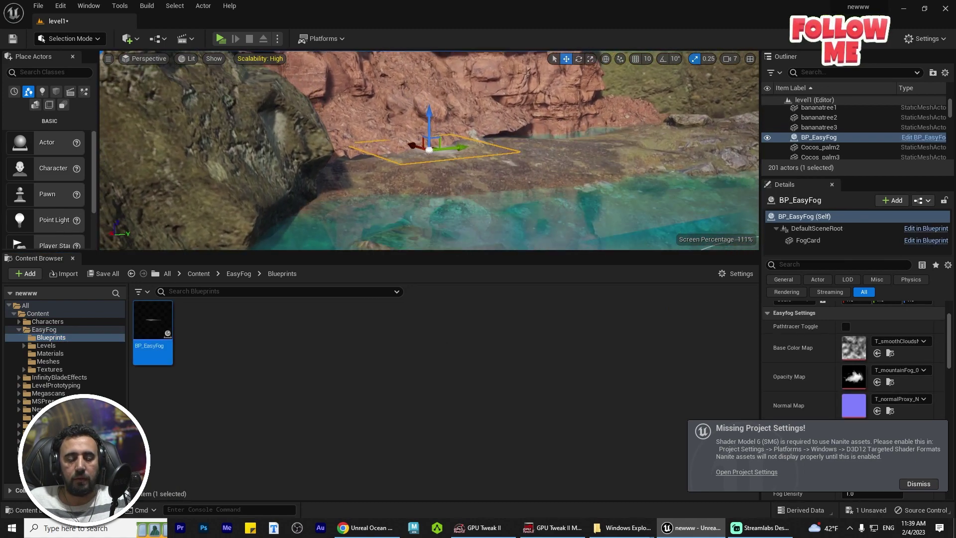
Enlarge the fog card and rotate it to stand upright in front of the red cliff.
{"action": "scroll", "coordinate": [513, 193], "scroll_direction": "down", "scroll_amount": 5}
{"action": "right_click_drag", "start_coordinate": [513, 192], "coordinate": [521, 160]}
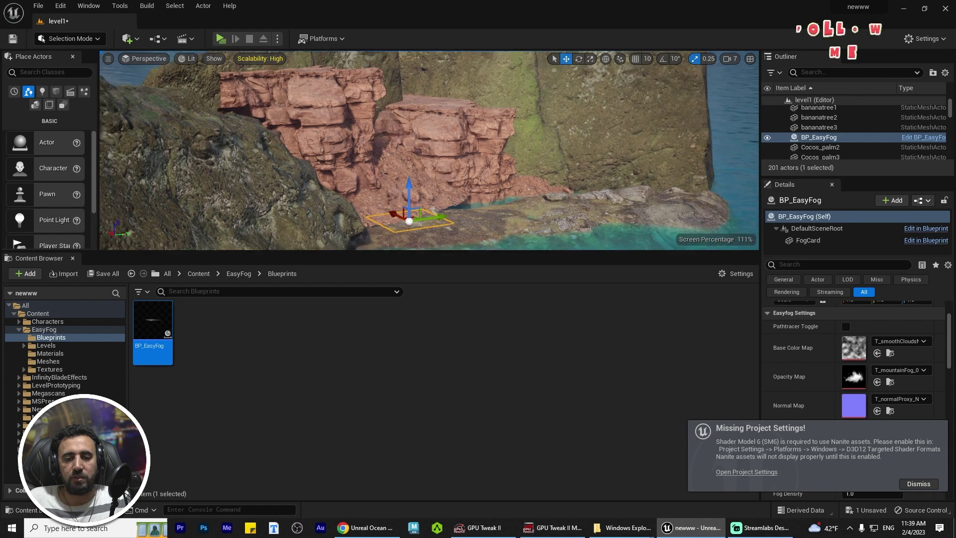
{"action": "scroll", "coordinate": [562, 201], "scroll_direction": "down", "scroll_amount": 5}
{"action": "left_click_drag", "start_coordinate": [573, 251], "coordinate": [478, 365]}
{"action": "key", "text": "r"}
{"action": "left_click_drag", "start_coordinate": [456, 274], "coordinate": [508, 310], "text": "alt"}
{"action": "left_click_drag", "start_coordinate": [419, 248], "coordinate": [441, 234]}
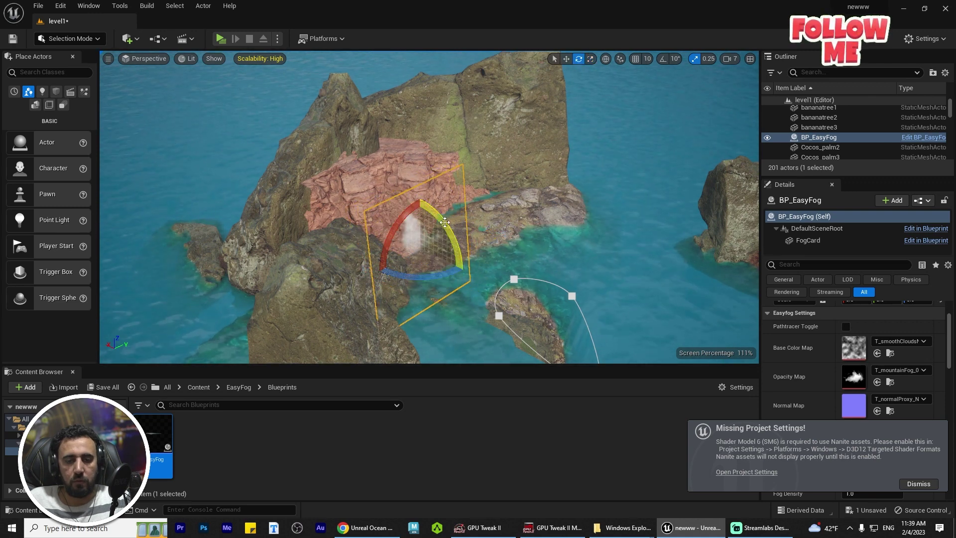
Shift the fog card along the water's edge and scale it up to span the red cliff.
{"action": "left_click_drag", "start_coordinate": [398, 239], "coordinate": [402, 201]}
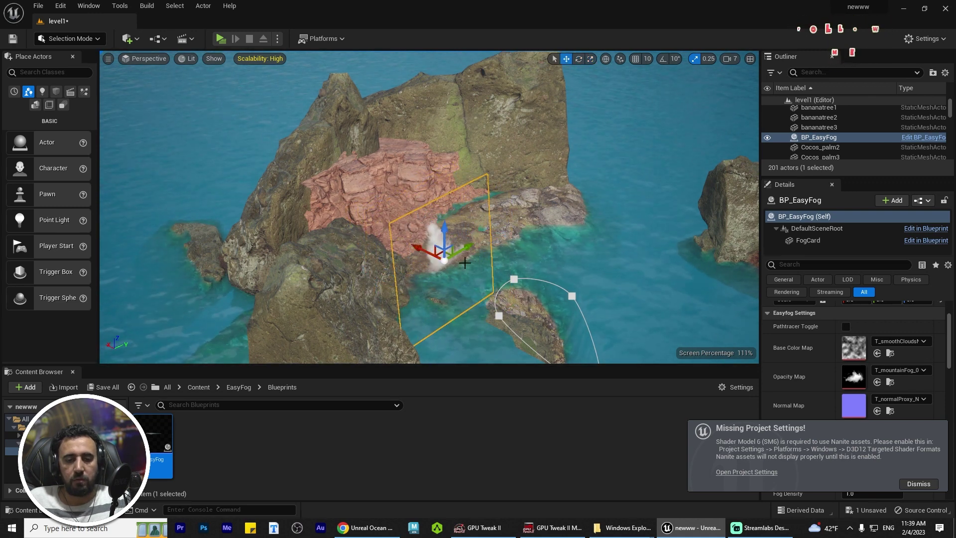
{"action": "left_click_drag", "start_coordinate": [465, 263], "coordinate": [354, 201], "text": "alt"}
{"action": "scroll", "coordinate": [514, 285], "scroll_direction": "up", "scroll_amount": 3}
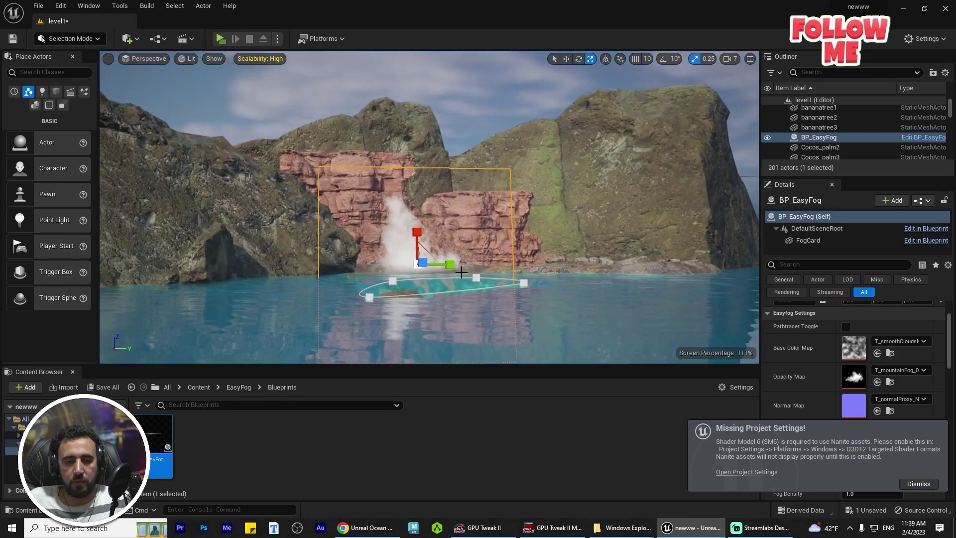
{"action": "left_click_drag", "start_coordinate": [461, 272], "coordinate": [426, 294], "text": "alt"}
{"action": "key", "text": "w"}
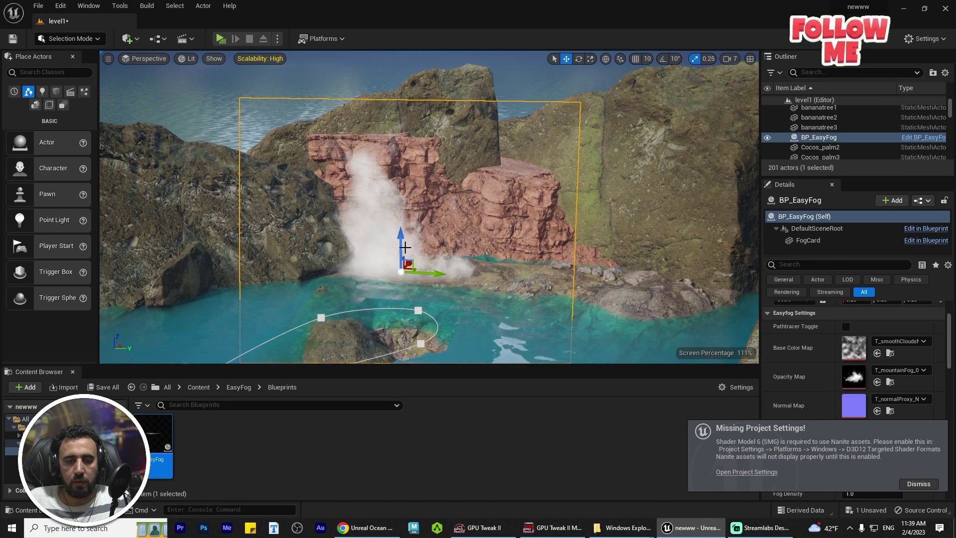
Rotate the fog card and adjust its height so the cloud spreads across the red cliff just above the water.
{"action": "left_click_drag", "start_coordinate": [405, 248], "coordinate": [509, 195]}
{"action": "key", "text": "e"}
{"action": "key", "text": "w"}
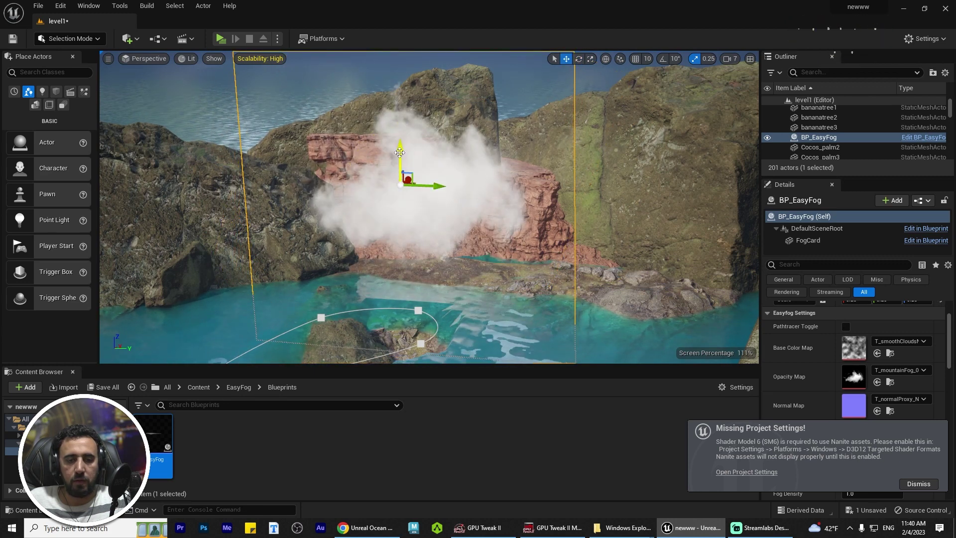
{"action": "left_click_drag", "start_coordinate": [400, 153], "coordinate": [402, 187]}
{"action": "left_click_drag", "start_coordinate": [480, 292], "coordinate": [507, 256], "text": "alt"}
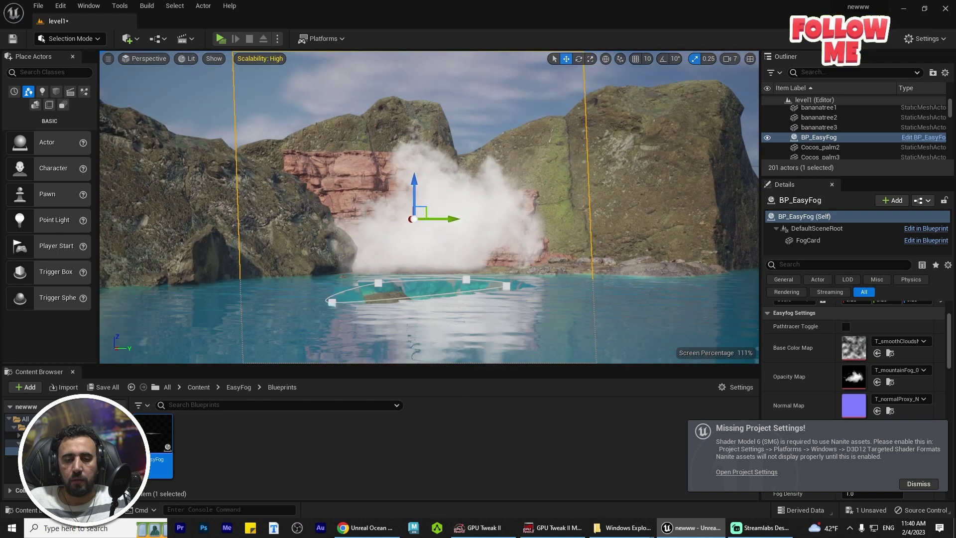
Widen the area showing the fog actor's properties, dismiss the missing project settings notice, and review the Easyfog Settings.
{"action": "left_click_drag", "start_coordinate": [759, 293], "coordinate": [683, 293]}
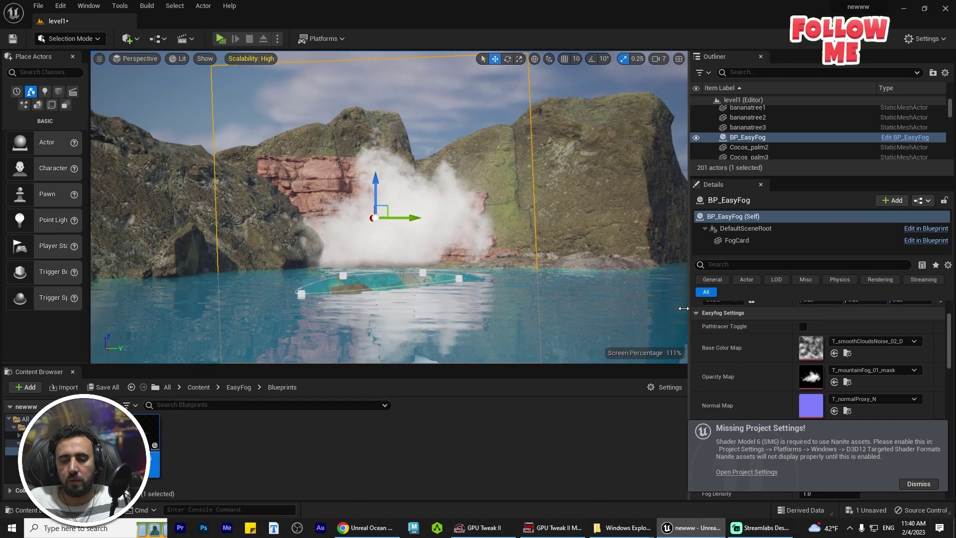
{"action": "left_click", "coordinate": [909, 482]}
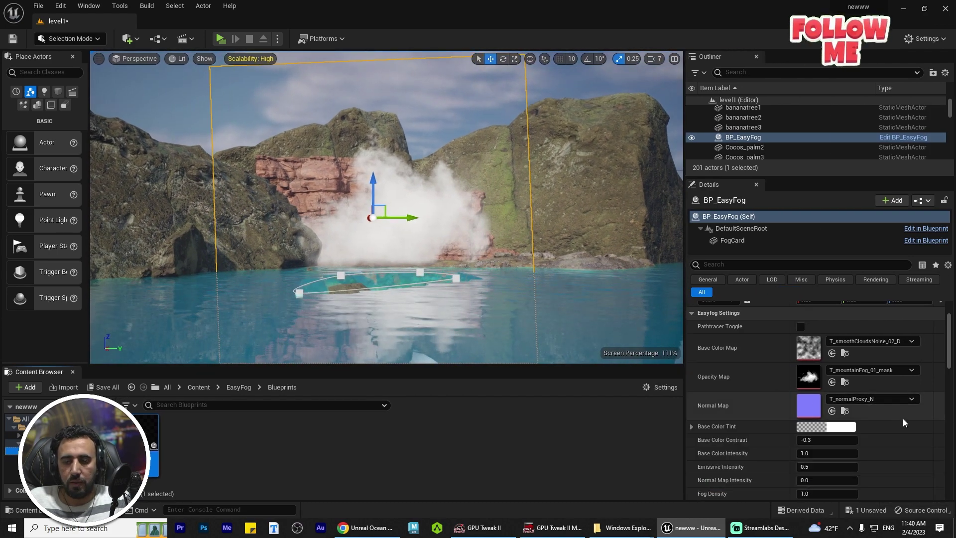
{"action": "scroll", "coordinate": [902, 421], "scroll_direction": "down", "scroll_amount": 2}
{"action": "scroll", "coordinate": [902, 421], "scroll_direction": "up", "scroll_amount": 2}
{"action": "scroll", "coordinate": [903, 421], "scroll_direction": "up", "scroll_amount": 3}
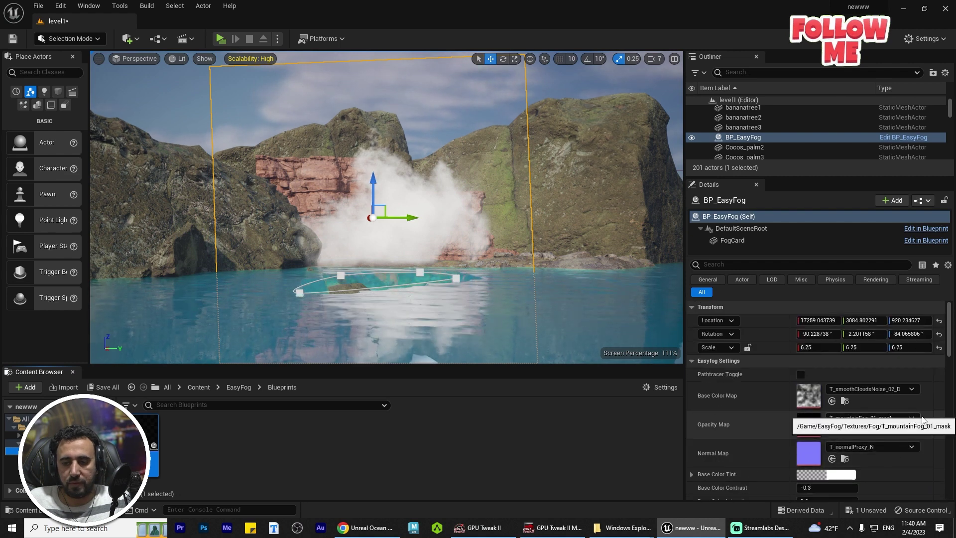
{"action": "scroll", "coordinate": [940, 429], "scroll_direction": "down", "scroll_amount": 3}
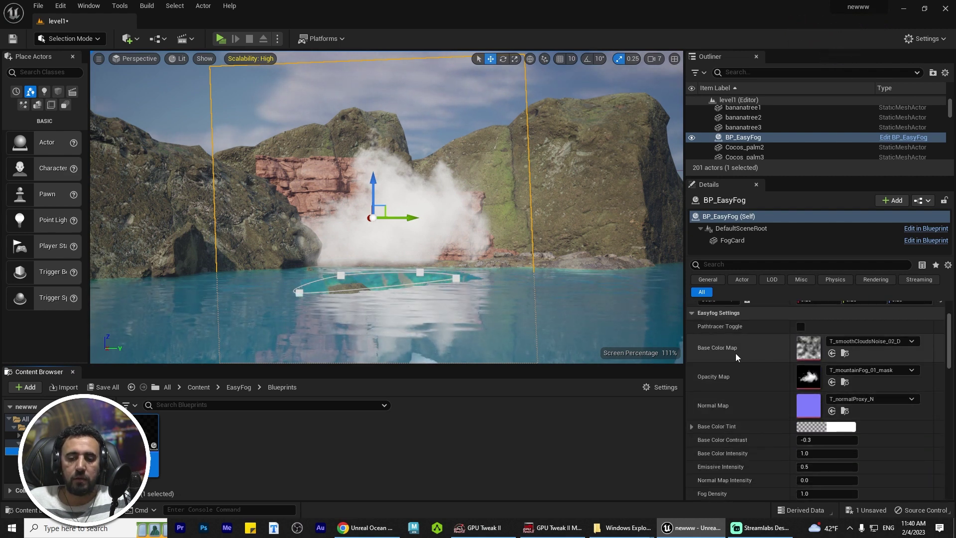
{"action": "scroll", "coordinate": [484, 294], "scroll_direction": "down", "scroll_amount": 3}
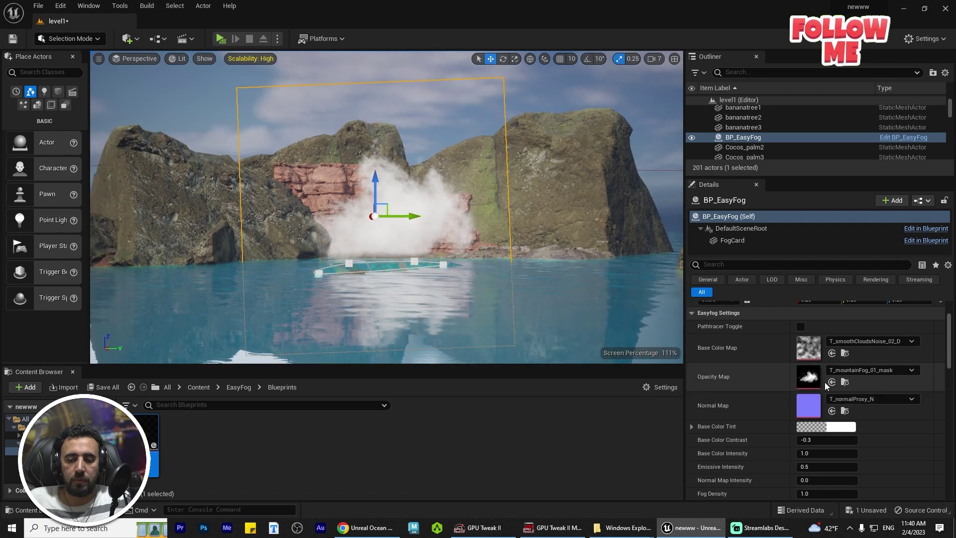
Locate the fog's opacity texture in EasyFog's Textures/Fog folder, enlarge the asset view, and assign T_mountainFog_03_mask as the Opacity Map.
{"action": "left_click", "coordinate": [846, 383]}
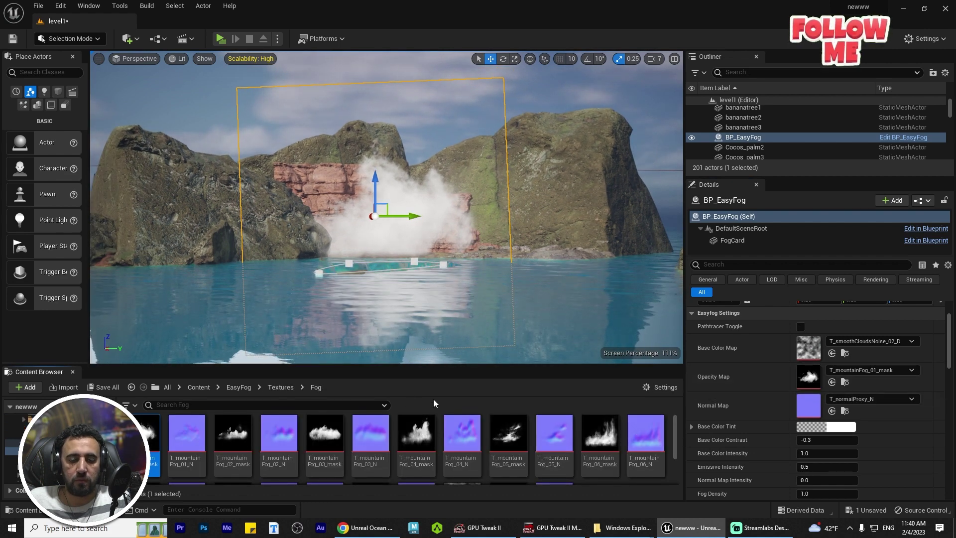
{"action": "left_click_drag", "start_coordinate": [421, 371], "coordinate": [432, 301]}
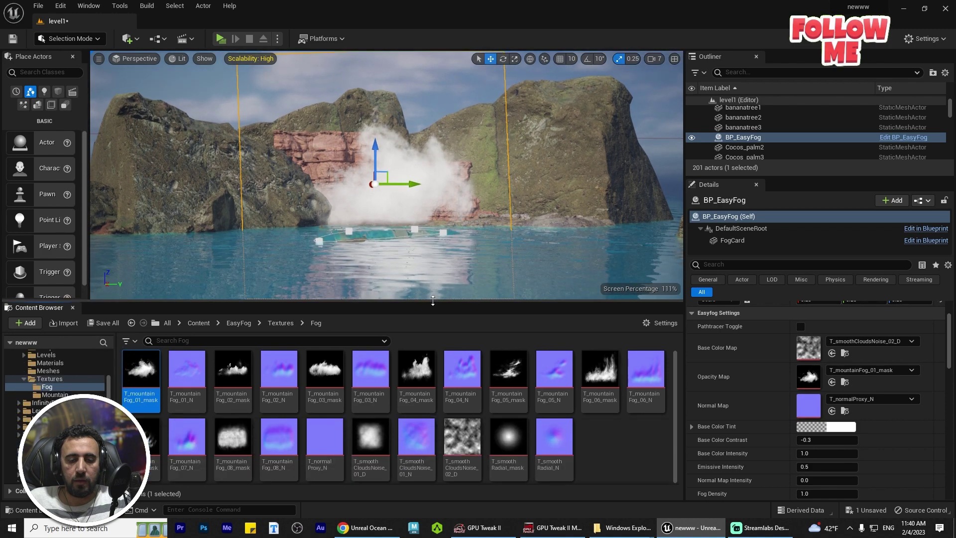
{"action": "left_click_drag", "start_coordinate": [325, 371], "coordinate": [809, 381]}
{"action": "left_click_drag", "start_coordinate": [492, 228], "coordinate": [492, 248], "text": "alt"}
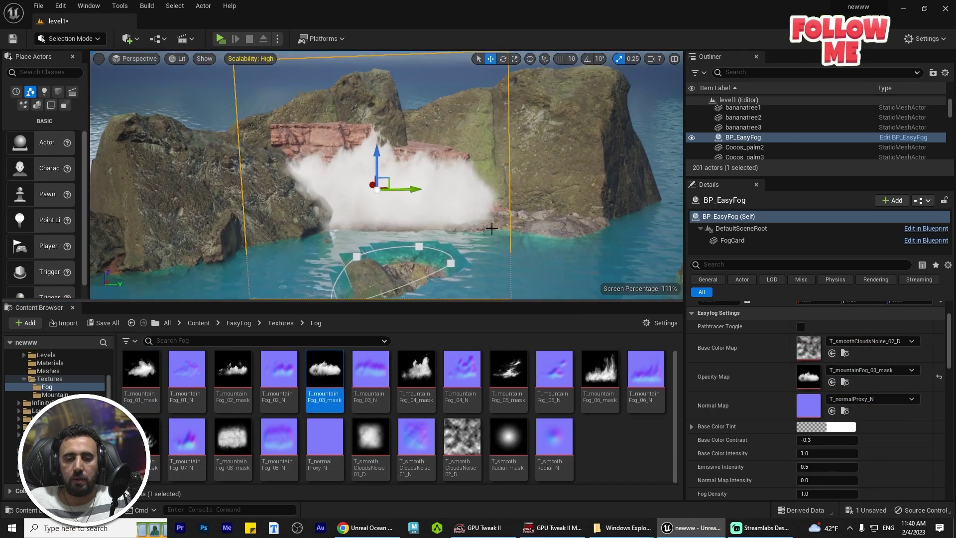
{"action": "mouse_move", "coordinate": [493, 229]}
{"action": "right_mouse_down"}
{"action": "mouse_move", "coordinate": [492, 263]}
{"action": "mouse_move", "coordinate": [495, 224]}
{"action": "right_mouse_up"}
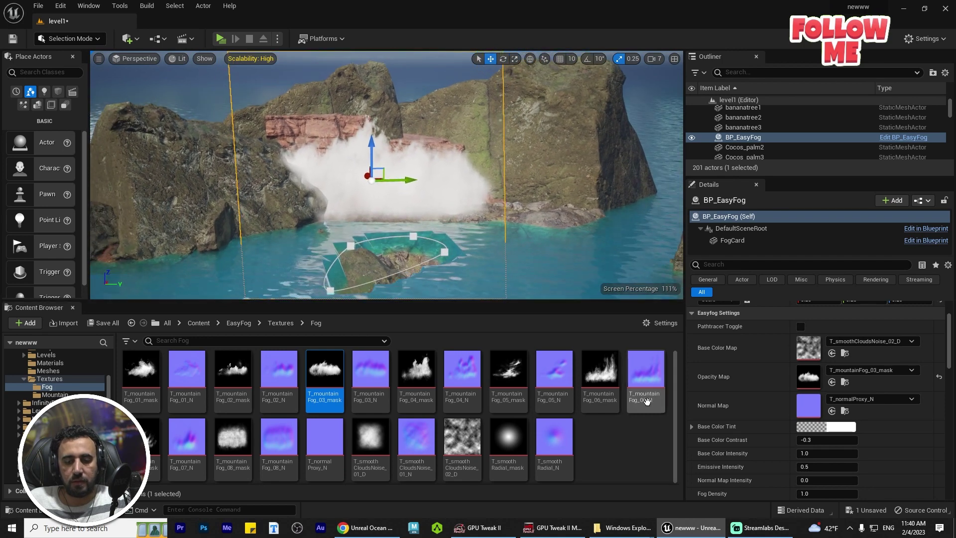
Try T_mountainFog_06_mask as the fog's Opacity Map, and switch back to T_mountainFog_03_mask.
{"action": "left_click_drag", "start_coordinate": [591, 377], "coordinate": [809, 378]}
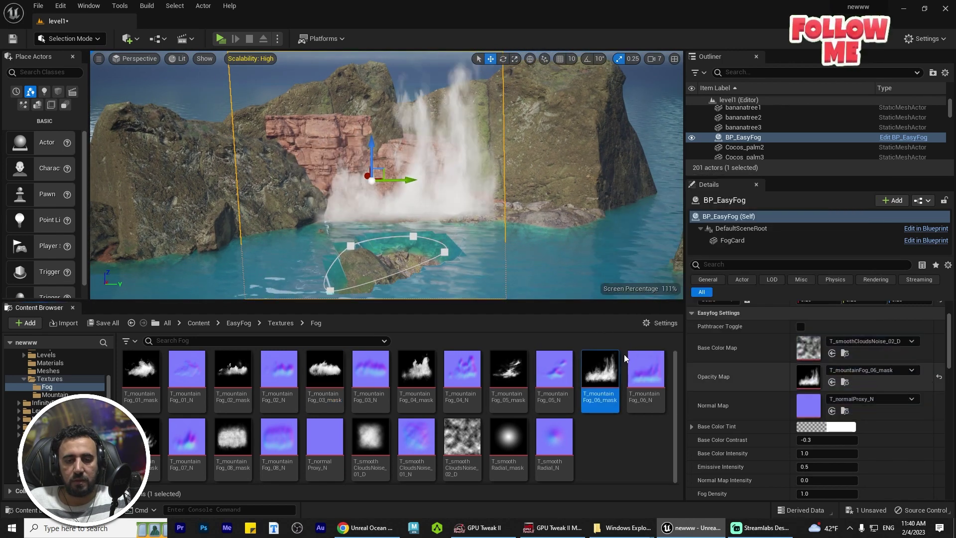
{"action": "left_click_drag", "start_coordinate": [310, 376], "coordinate": [808, 379]}
Shift the fog card sideways along the shore toward the green cliff and raise it slightly.
{"action": "left_click_drag", "start_coordinate": [404, 181], "coordinate": [472, 195]}
{"action": "mouse_move", "coordinate": [435, 154]}
{"action": "left_mouse_down"}
{"action": "mouse_move", "coordinate": [437, 107]}
{"action": "mouse_move", "coordinate": [437, 142]}
{"action": "left_mouse_up"}
{"action": "left_click_drag", "start_coordinate": [446, 204], "coordinate": [464, 232], "text": "alt"}
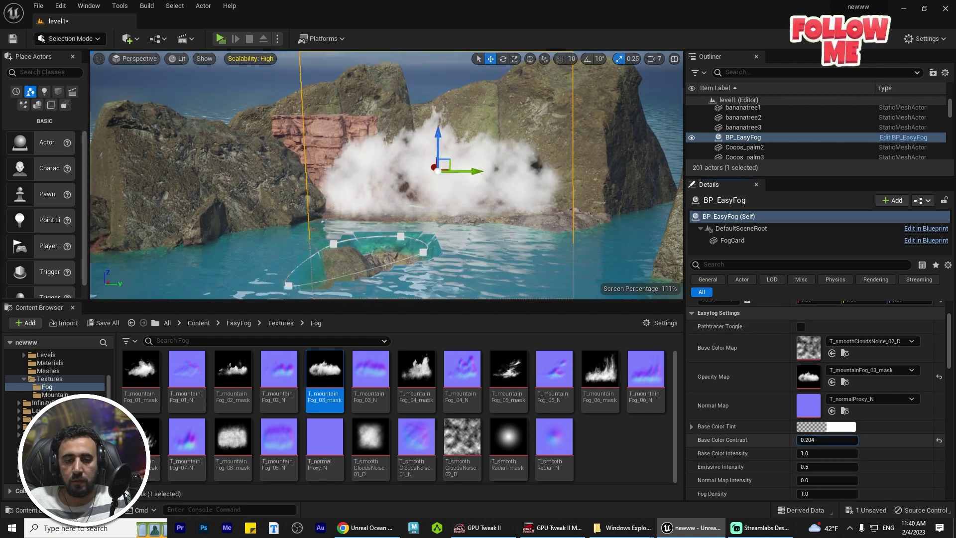
Set the fog's Base Color Contrast to about 0.092, Base Color Intensity to about 1.57 and Emissive Intensity to about 0.079.
{"action": "mouse_move", "coordinate": [822, 440]}
{"action": "left_mouse_down"}
{"action": "mouse_move", "coordinate": [847, 440]}
{"action": "mouse_move", "coordinate": [837, 454]}
{"action": "mouse_move", "coordinate": [802, 453]}
{"action": "mouse_move", "coordinate": [842, 453]}
{"action": "mouse_move", "coordinate": [818, 453]}
{"action": "left_mouse_up"}
{"action": "scroll", "coordinate": [816, 423], "scroll_direction": "down", "scroll_amount": 4}
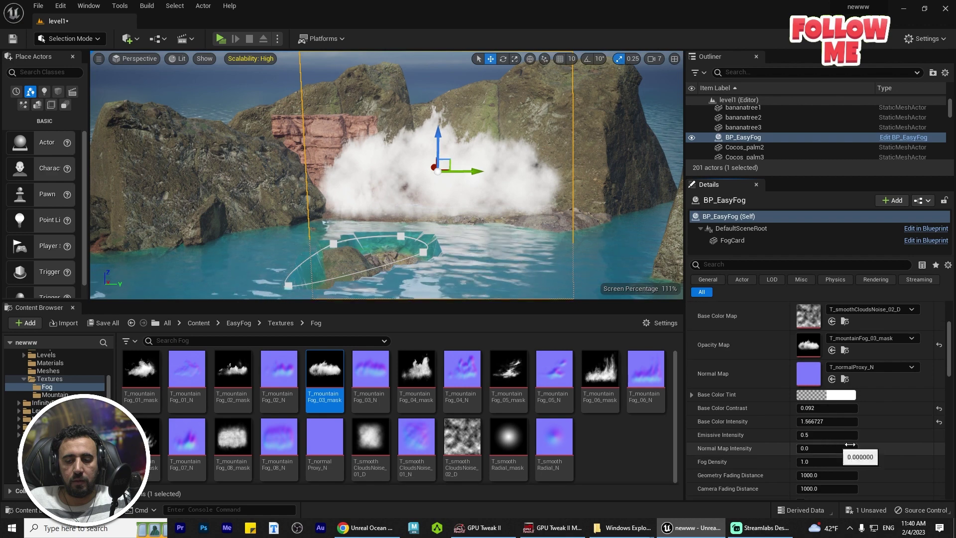
{"action": "mouse_move", "coordinate": [809, 387]}
{"action": "left_mouse_down"}
{"action": "mouse_move", "coordinate": [857, 387]}
{"action": "mouse_move", "coordinate": [800, 387]}
{"action": "left_mouse_up"}
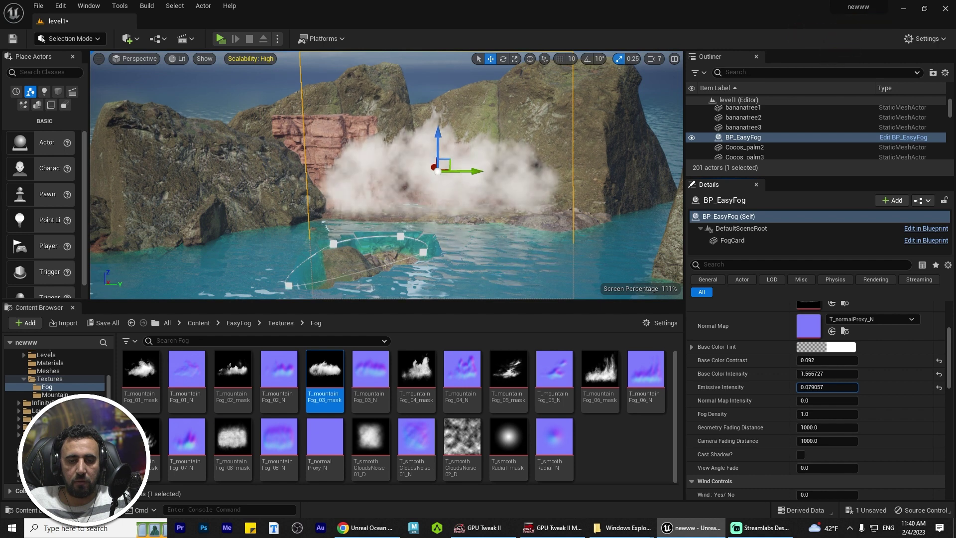
Set the fog's Geometry Fading Distance to about 4253 and lower the fog card toward the shoreline.
{"action": "scroll", "coordinate": [896, 405], "scroll_direction": "down", "scroll_amount": 2}
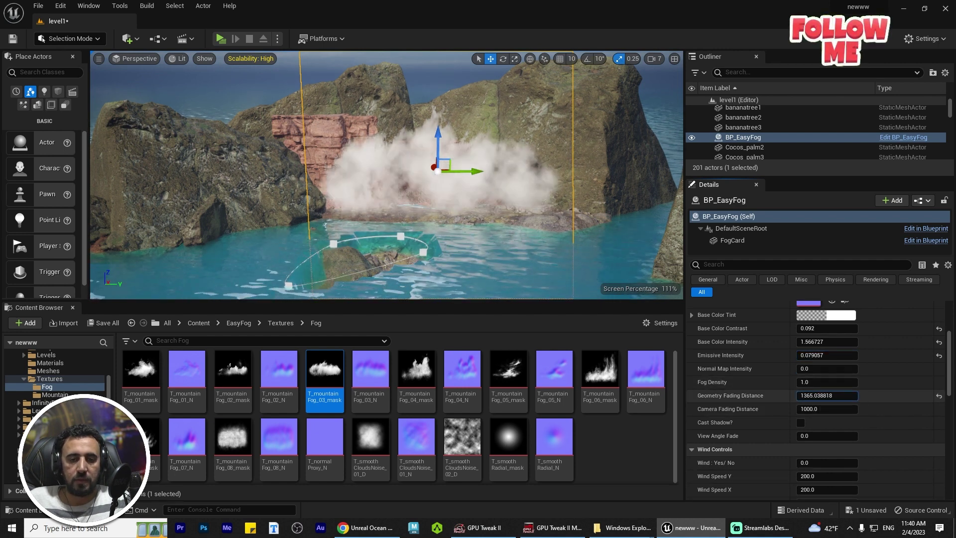
{"action": "left_click_drag", "start_coordinate": [802, 395], "coordinate": [796, 396]}
{"action": "mouse_move", "coordinate": [475, 216]}
{"action": "left_mouse_down", "text": "alt"}
{"action": "mouse_move", "coordinate": [490, 218]}
{"action": "mouse_move", "coordinate": [481, 215]}
{"action": "left_mouse_up", "text": "alt"}
{"action": "left_click_drag", "start_coordinate": [442, 130], "coordinate": [429, 182]}
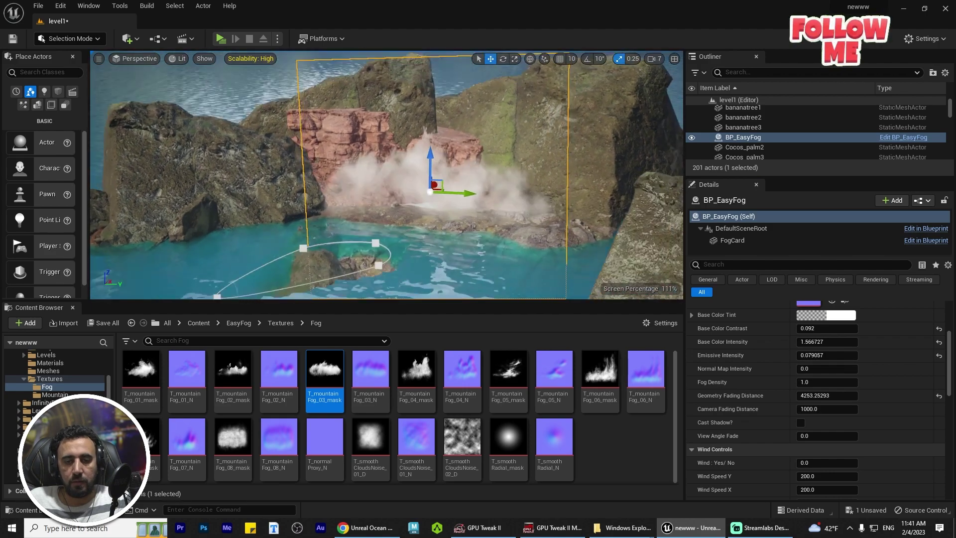
Inspect the fog's blend with the shore up close and set its Geometry Fading Distance to about 1290.
{"action": "scroll", "coordinate": [495, 222], "scroll_direction": "up", "scroll_amount": 4}
{"action": "middle_click_drag", "start_coordinate": [495, 222], "coordinate": [500, 199], "text": "alt"}
{"action": "scroll", "coordinate": [386, 129], "scroll_direction": "up", "scroll_amount": 3}
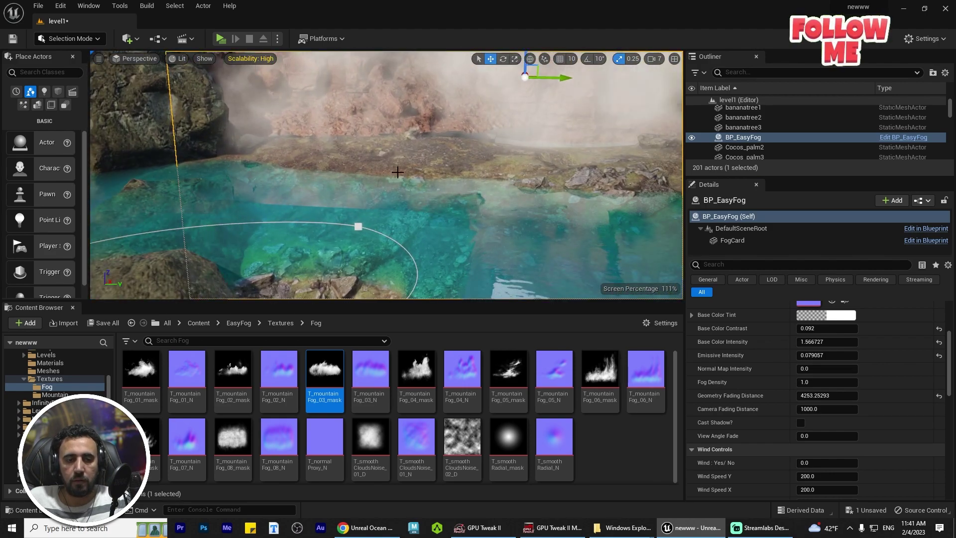
{"action": "middle_click_drag", "start_coordinate": [397, 172], "coordinate": [348, 192], "text": "alt"}
{"action": "scroll", "coordinate": [349, 191], "scroll_direction": "down", "scroll_amount": 5}
{"action": "mouse_move", "coordinate": [349, 192]}
{"action": "left_mouse_down", "text": "alt"}
{"action": "mouse_move", "coordinate": [366, 175]}
{"action": "mouse_move", "coordinate": [371, 199]}
{"action": "mouse_move", "coordinate": [359, 200]}
{"action": "left_mouse_up", "text": "alt"}
{"action": "mouse_move", "coordinate": [827, 396]}
{"action": "left_mouse_down"}
{"action": "mouse_move", "coordinate": [847, 397]}
{"action": "mouse_move", "coordinate": [816, 396]}
{"action": "left_mouse_up"}
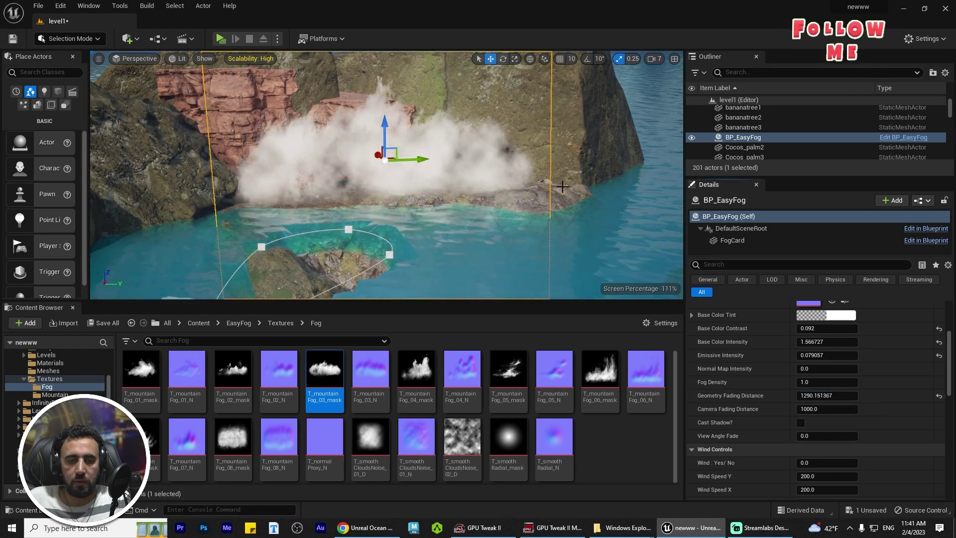
Enable wind on the fog by setting Wind: Yes/No to 1.0, and check the moving cloud in front of the cliff.
{"action": "scroll", "coordinate": [859, 398], "scroll_direction": "down", "scroll_amount": 3}
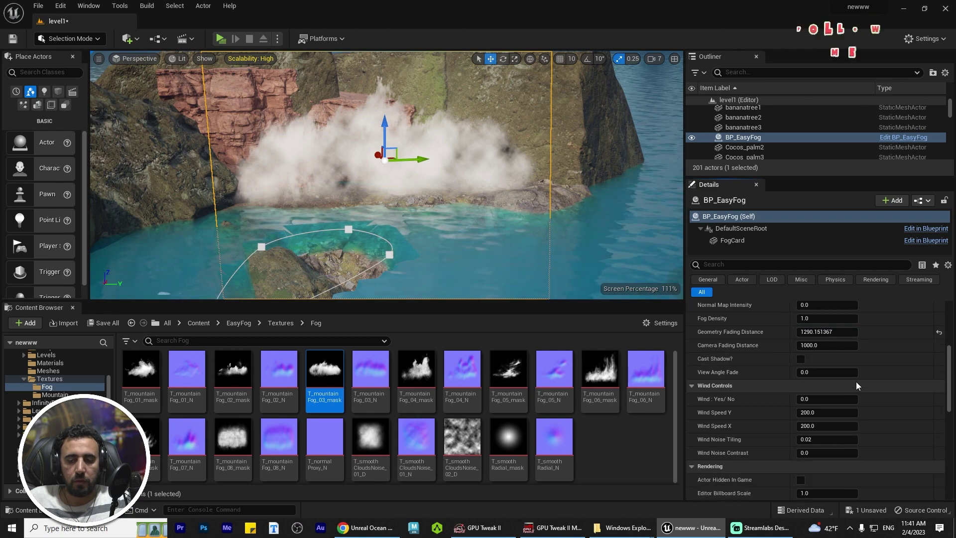
{"action": "left_click_drag", "start_coordinate": [812, 398], "coordinate": [847, 398]}
{"action": "right_click_drag", "start_coordinate": [397, 198], "coordinate": [370, 198]}
{"action": "left_click", "coordinate": [804, 398]}
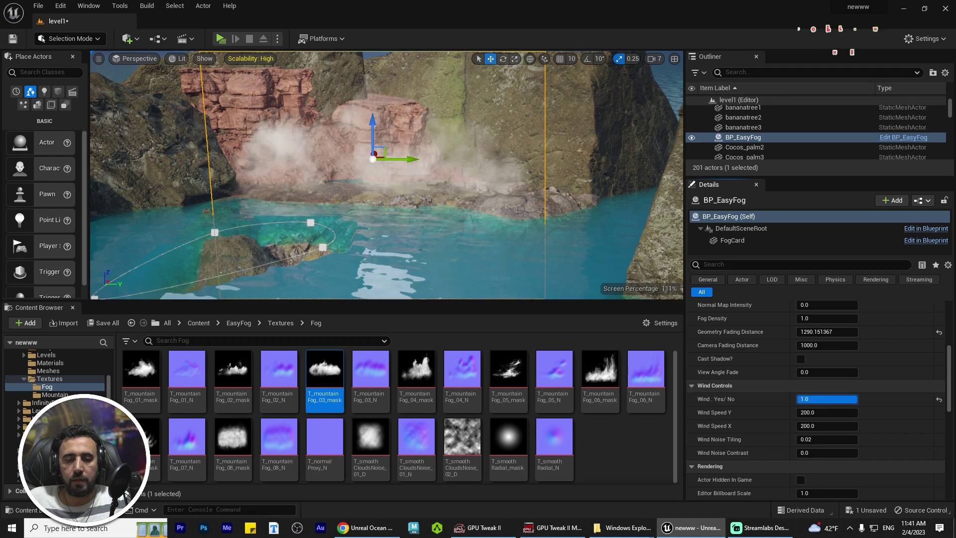
{"action": "right_click_drag", "start_coordinate": [311, 211], "coordinate": [309, 225]}
{"action": "scroll", "coordinate": [875, 336], "scroll_direction": "up", "scroll_amount": 2}
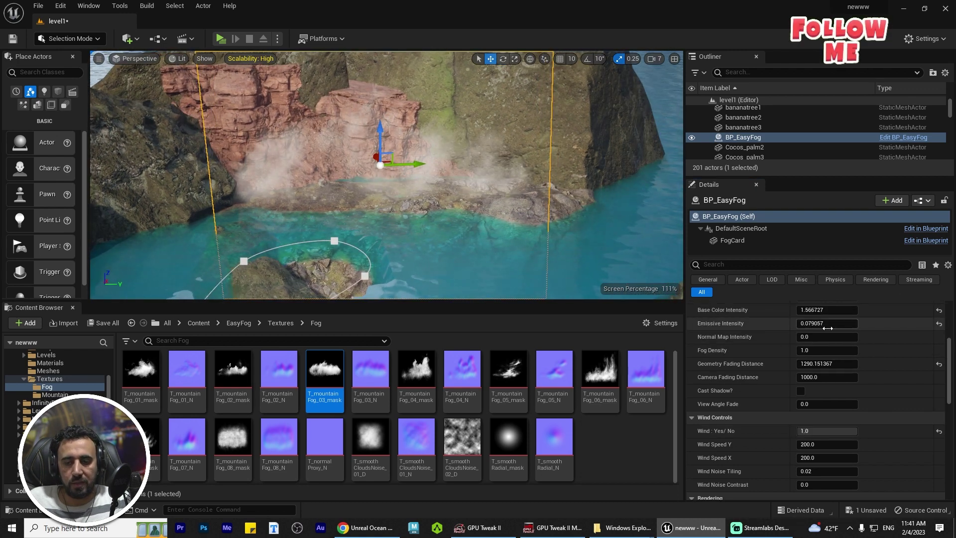
Set the fog's Emissive Intensity to about 1.12 and Geometry Fading Distance to about 2919.
{"action": "left_click_drag", "start_coordinate": [818, 324], "coordinate": [872, 323]}
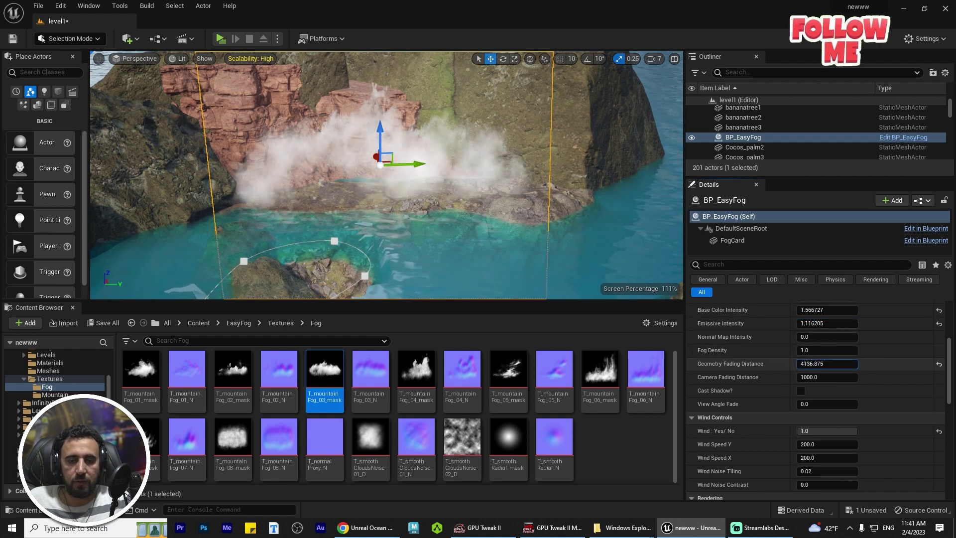
{"action": "left_click_drag", "start_coordinate": [831, 364], "coordinate": [827, 364]}
{"action": "left_click_drag", "start_coordinate": [577, 239], "coordinate": [575, 219], "text": "alt"}
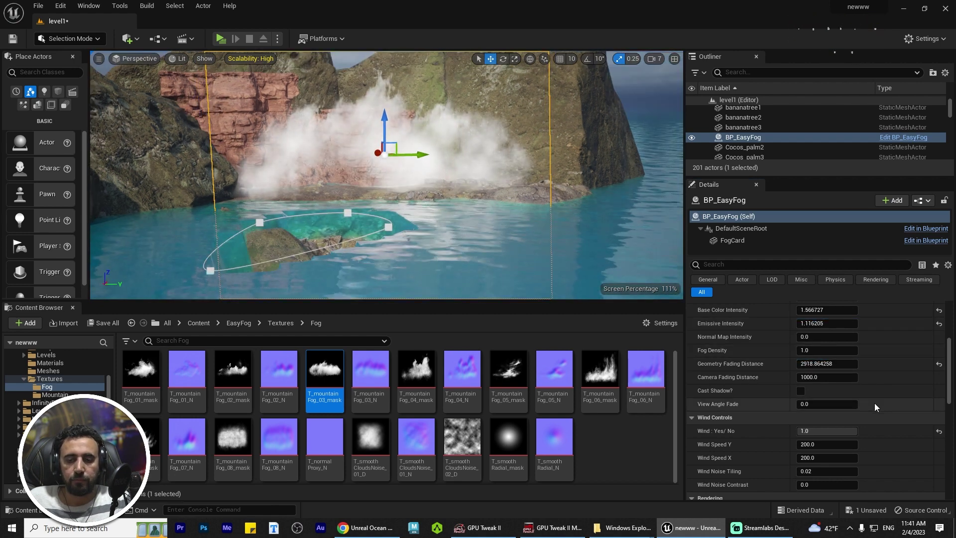
{"action": "left_click_drag", "start_coordinate": [481, 250], "coordinate": [498, 237], "text": "alt"}
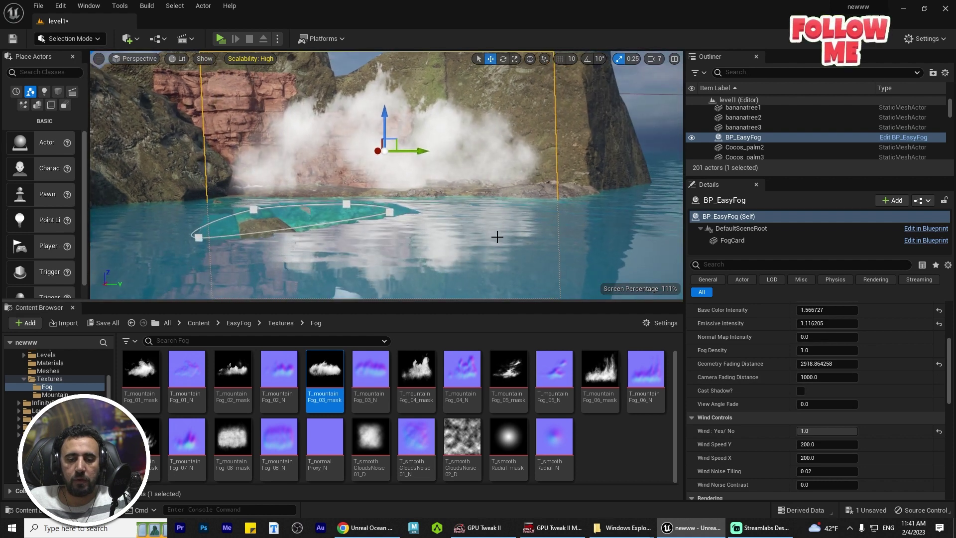
Set the fog's Wind Speed Y to about 511.
{"action": "scroll", "coordinate": [573, 284], "scroll_direction": "down", "scroll_amount": 3}
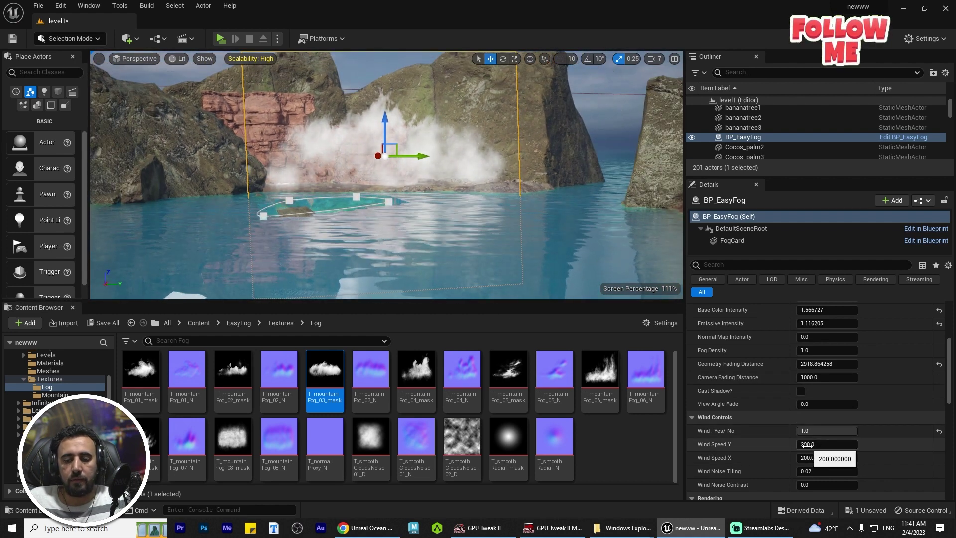
{"action": "left_click_drag", "start_coordinate": [821, 444], "coordinate": [833, 444]}
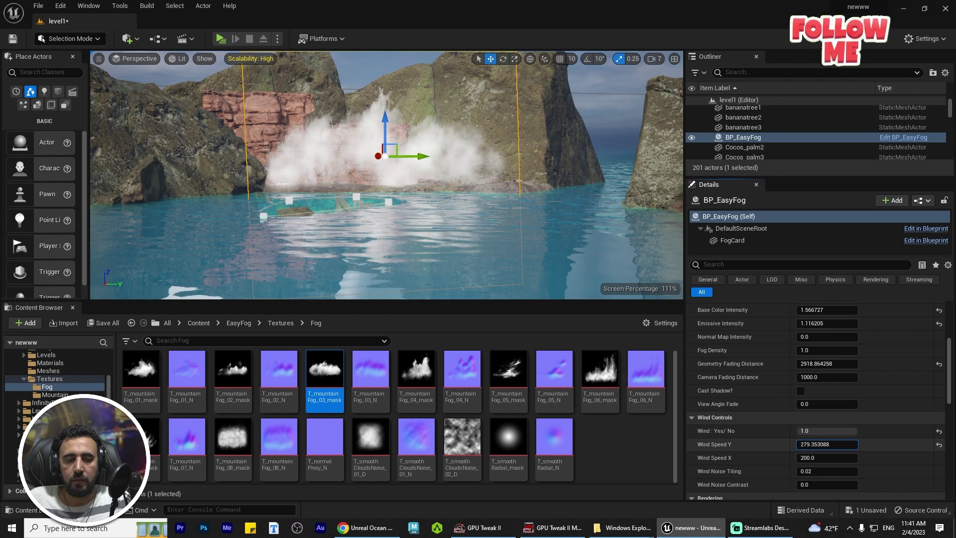
{"action": "left_click_drag", "start_coordinate": [570, 259], "coordinate": [556, 257], "text": "alt"}
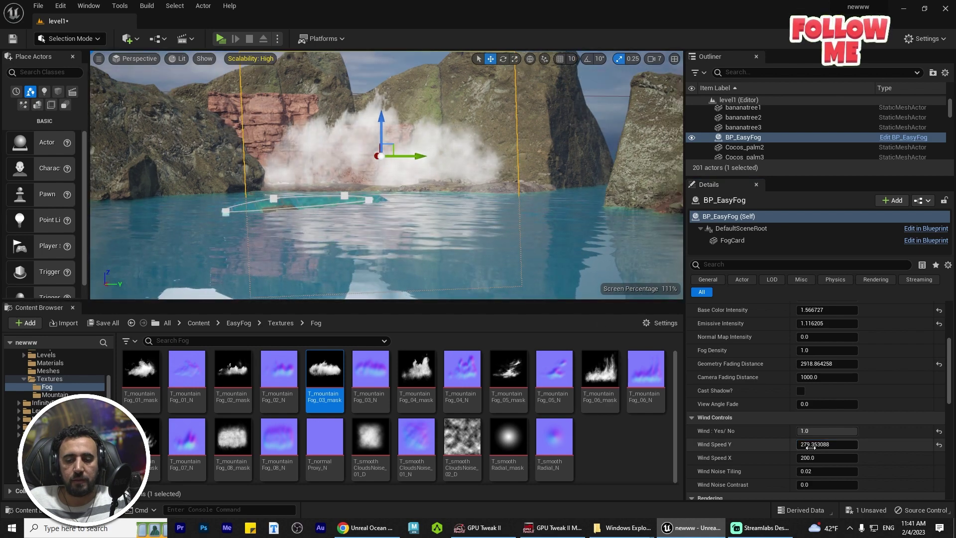
{"action": "left_click_drag", "start_coordinate": [827, 444], "coordinate": [830, 444]}
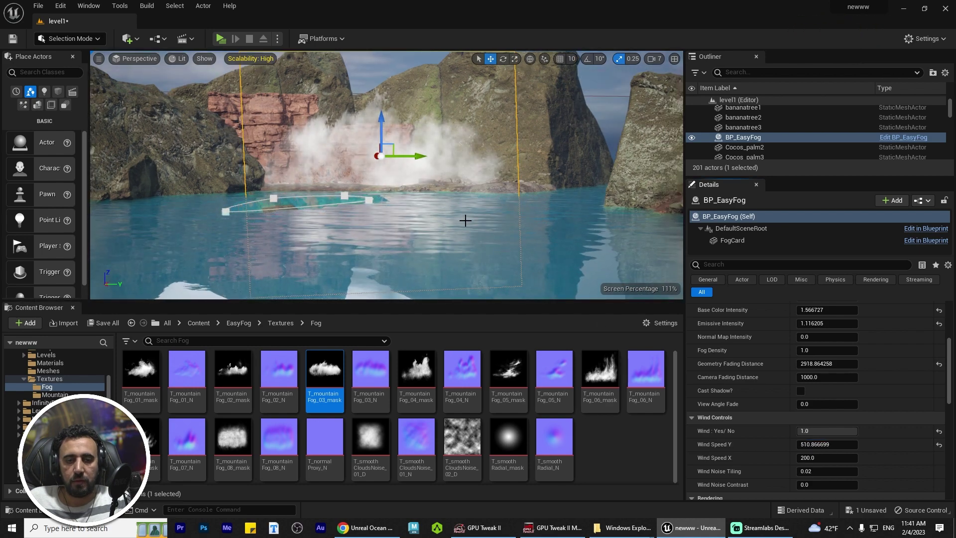
Adjust the fog's Base Color Contrast and set its Base Color Intensity to about 0.94.
{"action": "left_click_drag", "start_coordinate": [488, 225], "coordinate": [521, 224], "text": "alt"}
{"action": "scroll", "coordinate": [865, 402], "scroll_direction": "up", "scroll_amount": 2}
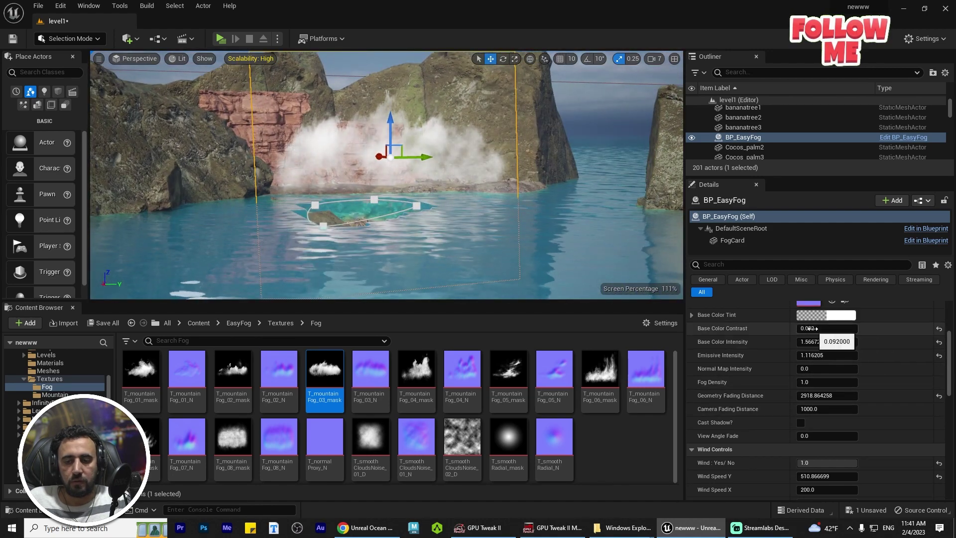
{"action": "mouse_move", "coordinate": [820, 329]}
{"action": "left_mouse_down"}
{"action": "mouse_move", "coordinate": [810, 329]}
{"action": "mouse_move", "coordinate": [810, 341]}
{"action": "left_mouse_up"}
Set the fog's Wind Noise Tiling to -0.004 and check the cloud from another angle.
{"action": "scroll", "coordinate": [869, 461], "scroll_direction": "down", "scroll_amount": 2}
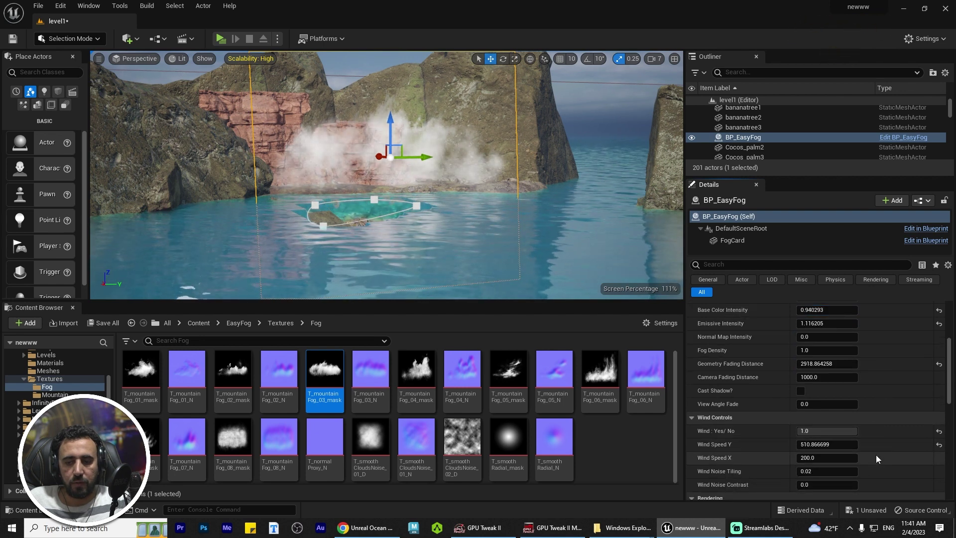
{"action": "scroll", "coordinate": [876, 455], "scroll_direction": "down", "scroll_amount": 2}
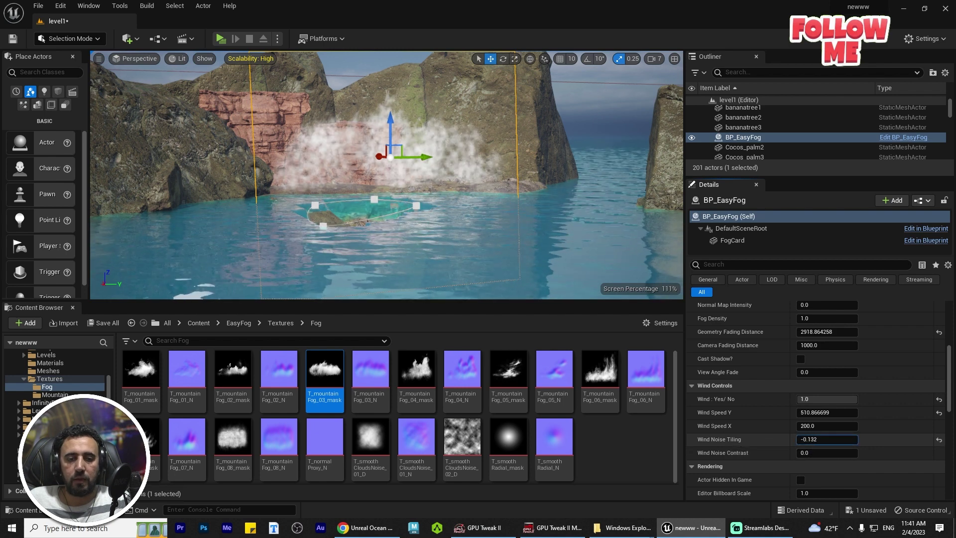
{"action": "left_click_drag", "start_coordinate": [827, 440], "coordinate": [847, 440]}
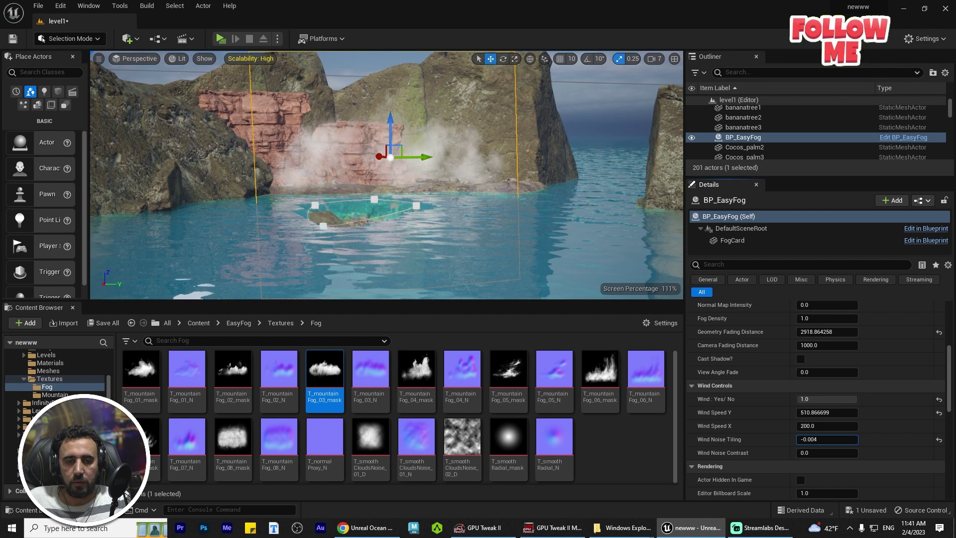
{"action": "left_click_drag", "start_coordinate": [438, 212], "coordinate": [417, 212], "text": "alt"}
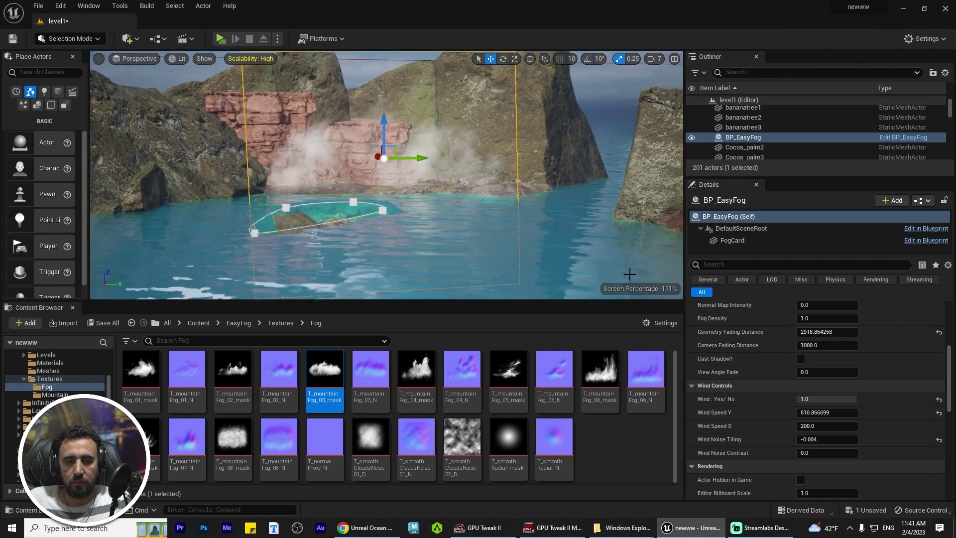
Set the fog's Wind Speed Y to about 877, Wind Speed X to about 266 and Wind Noise Tiling to 0.06.
{"action": "left_click_drag", "start_coordinate": [819, 412], "coordinate": [847, 413]}
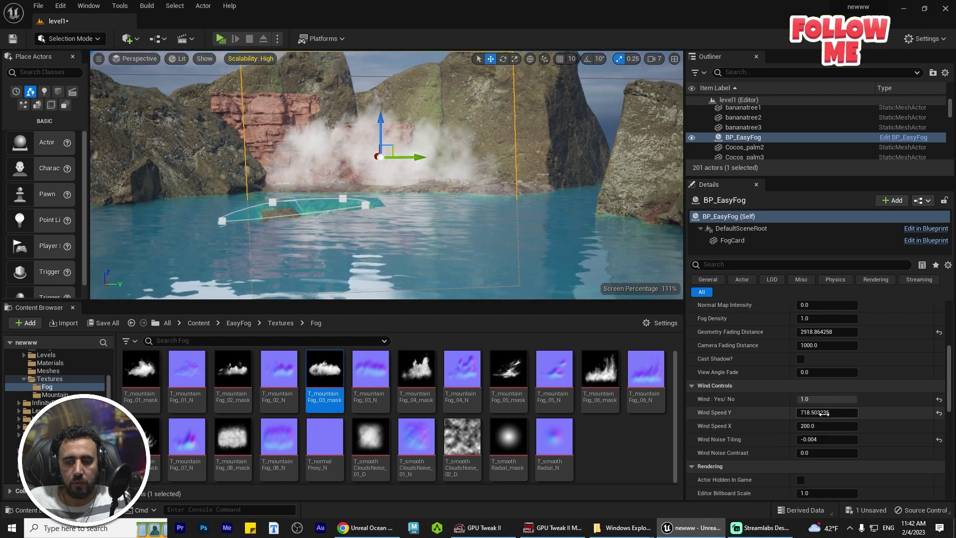
{"action": "mouse_move", "coordinate": [822, 412]}
{"action": "left_mouse_down"}
{"action": "mouse_move", "coordinate": [841, 413]}
{"action": "mouse_move", "coordinate": [830, 426]}
{"action": "left_mouse_up"}
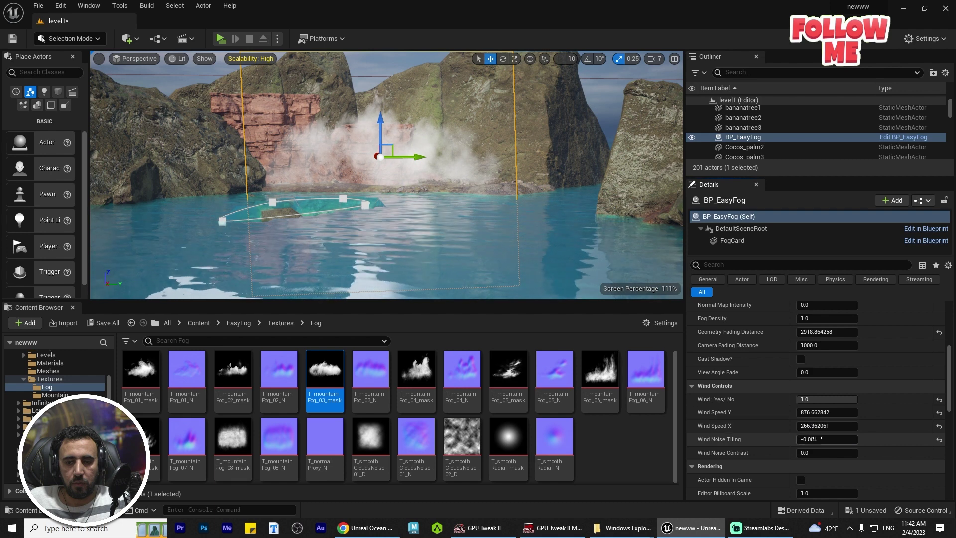
{"action": "left_click_drag", "start_coordinate": [820, 440], "coordinate": [827, 439]}
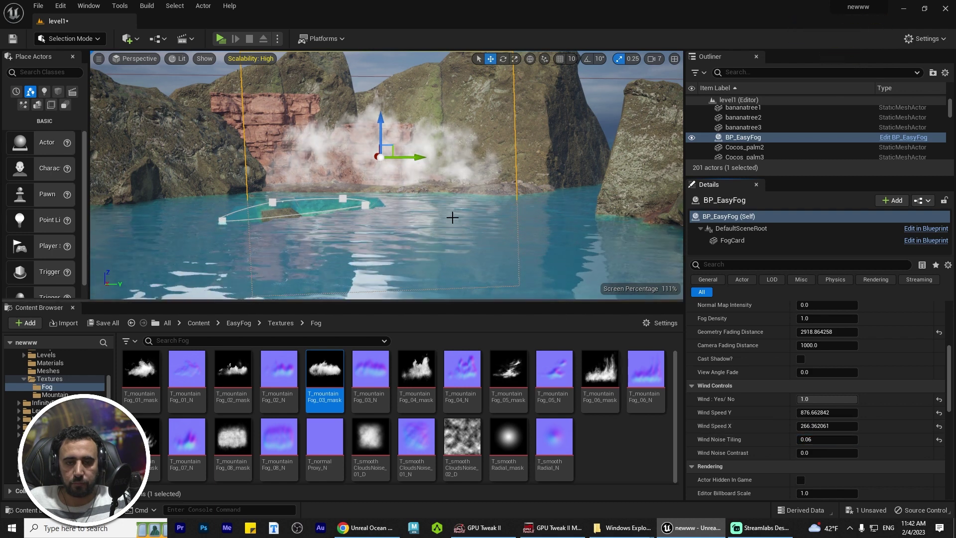
Set the fog's Wind Speed Y to about 139 and check the effect against the cliffs.
{"action": "right_click_drag", "start_coordinate": [452, 215], "coordinate": [453, 221]}
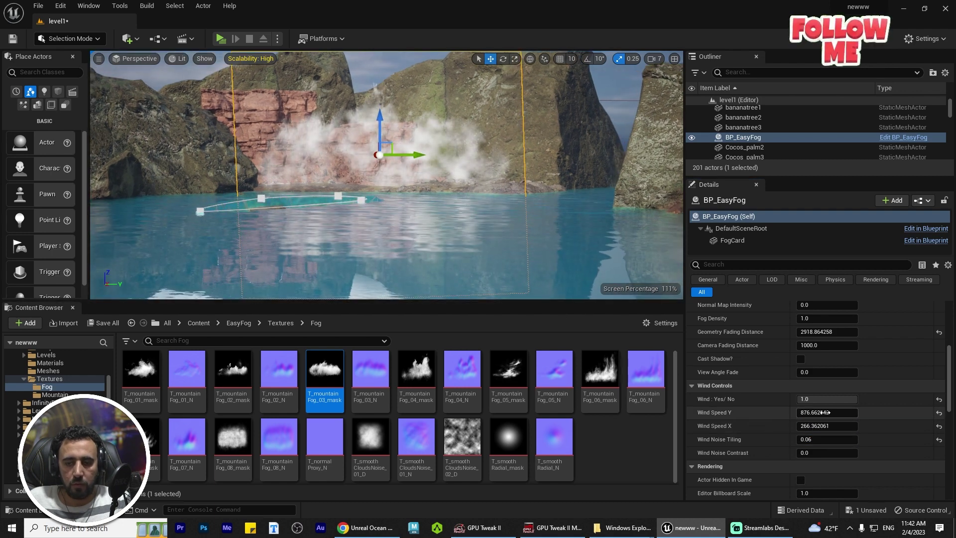
{"action": "left_click_drag", "start_coordinate": [828, 412], "coordinate": [817, 412]}
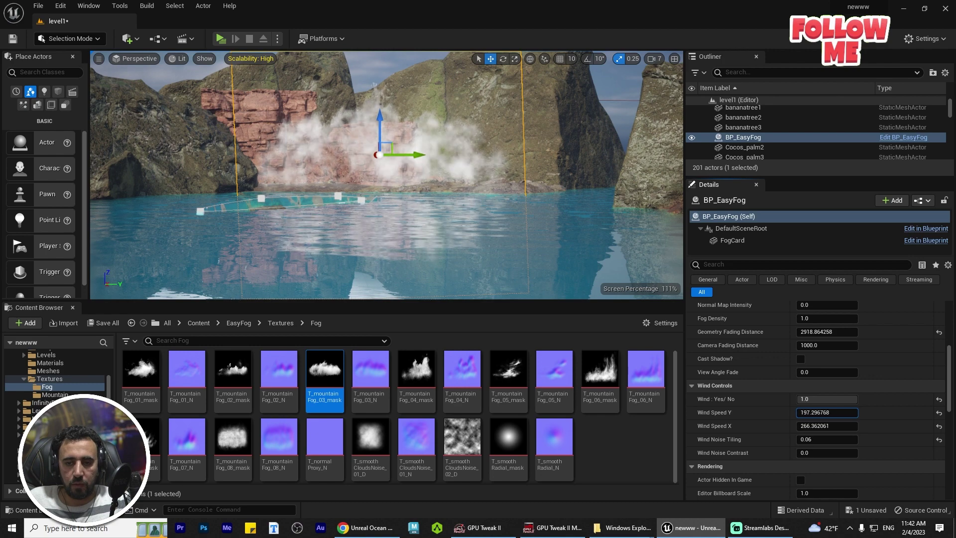
{"action": "scroll", "coordinate": [358, 212], "scroll_direction": "down", "scroll_amount": 5}
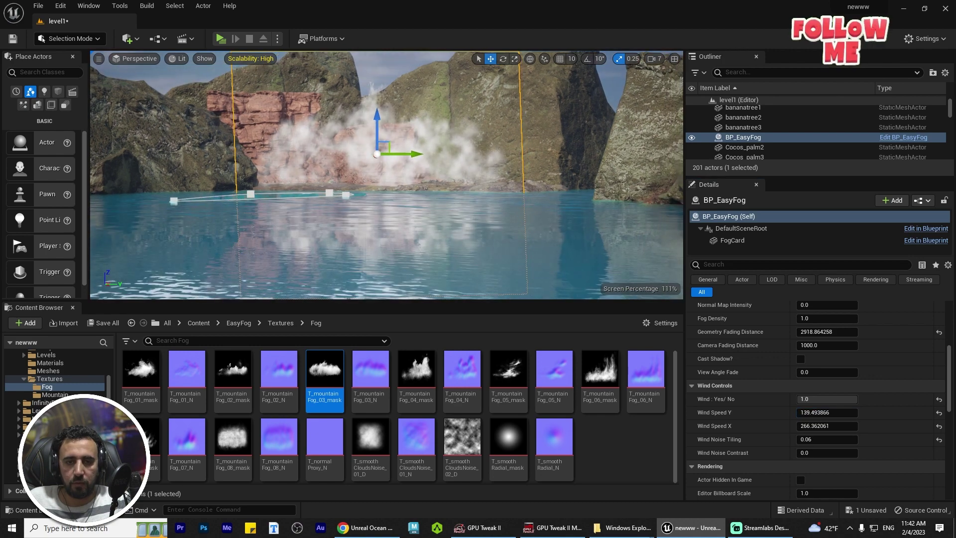
{"action": "left_click_drag", "start_coordinate": [358, 212], "coordinate": [441, 250], "text": "alt"}
{"action": "scroll", "coordinate": [442, 249], "scroll_direction": "up", "scroll_amount": 2}
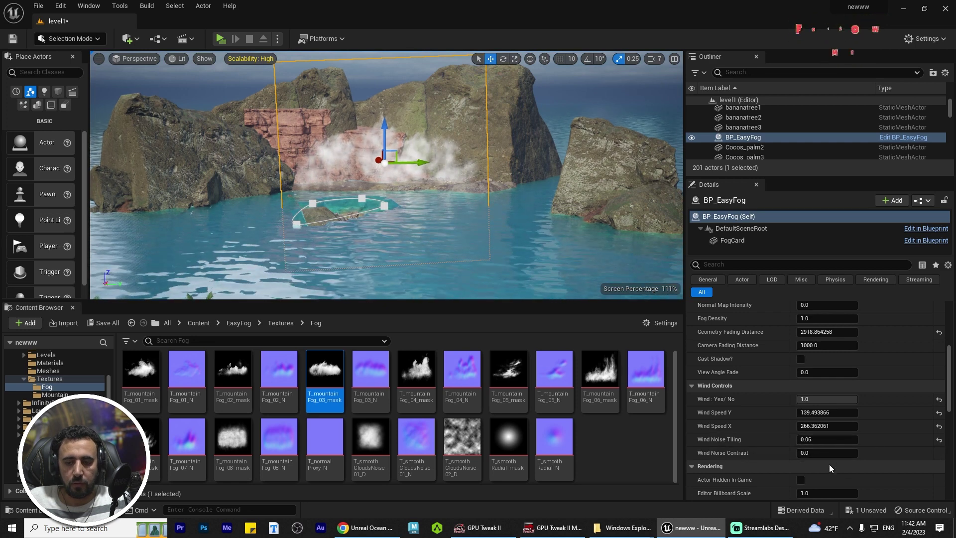
Set the fog's Wind Noise Tiling to 0.05 and check the cloud from a higher angle.
{"action": "left_click", "coordinate": [832, 440]}
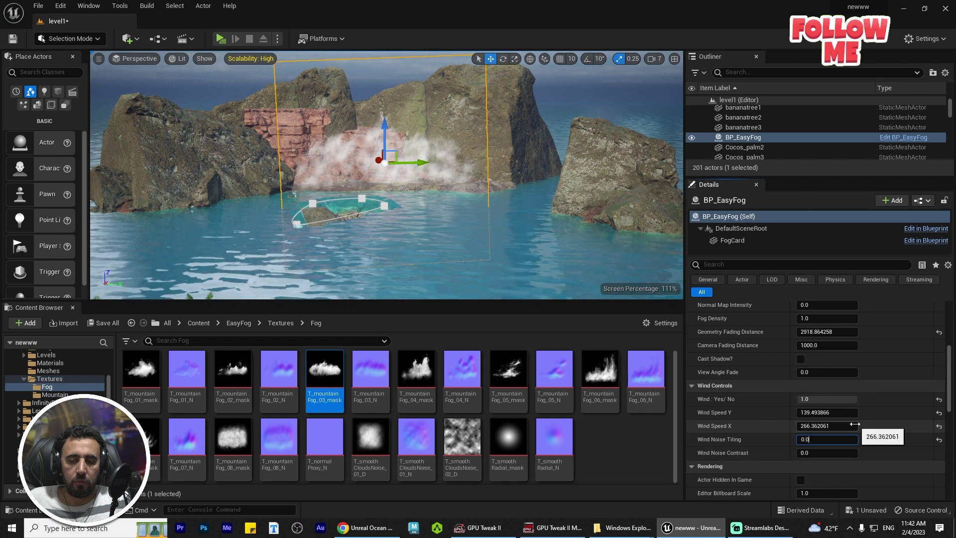
{"action": "type", "text": "0.05"}
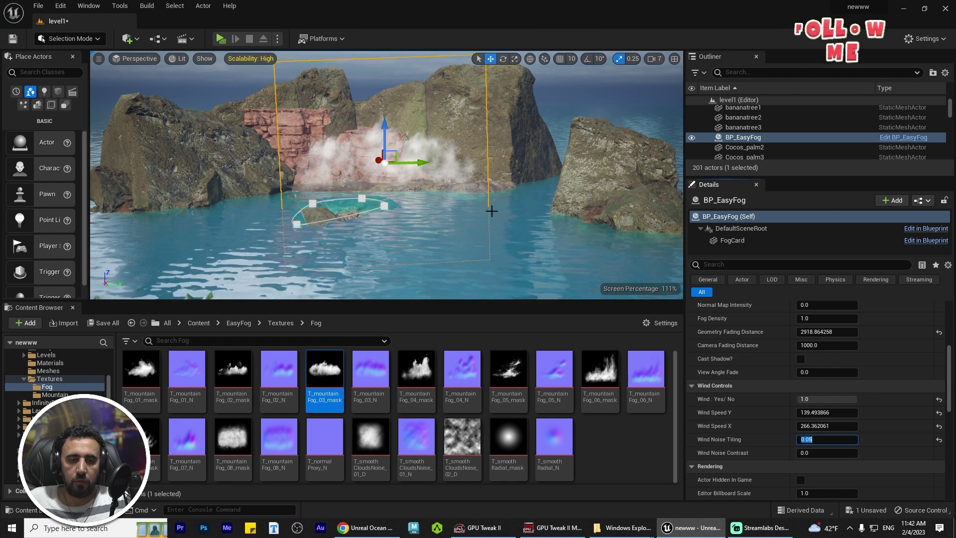
{"action": "left_click_drag", "start_coordinate": [427, 201], "coordinate": [456, 214], "text": "alt"}
{"action": "key", "text": "r"}
{"action": "key", "text": "w"}
{"action": "left_click_drag", "start_coordinate": [392, 201], "coordinate": [433, 215], "text": "alt"}
{"action": "right_click_drag", "start_coordinate": [363, 162], "coordinate": [466, 202]}
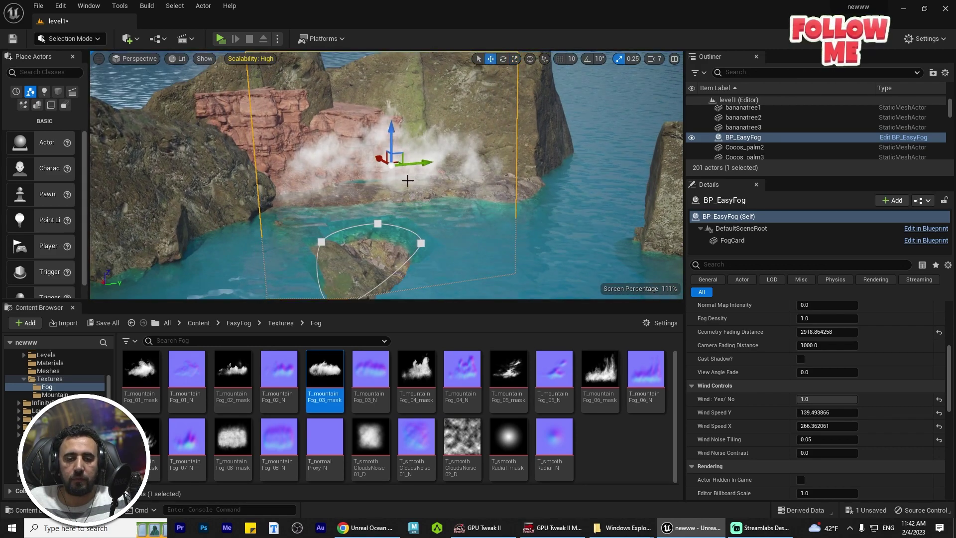
Duplicate the fog, place the copy higher up behind the cliffs, and set its Base Color Intensity to about 0.30.
{"action": "left_click_drag", "start_coordinate": [379, 159], "coordinate": [359, 58], "text": "alt"}
{"action": "right_click_drag", "start_coordinate": [443, 220], "coordinate": [461, 234]}
{"action": "right_click_drag", "start_coordinate": [389, 145], "coordinate": [400, 143]}
{"action": "left_click_drag", "start_coordinate": [395, 133], "coordinate": [434, 117]}
{"action": "key", "text": "w"}
{"action": "right_click_drag", "start_coordinate": [469, 165], "coordinate": [485, 167]}
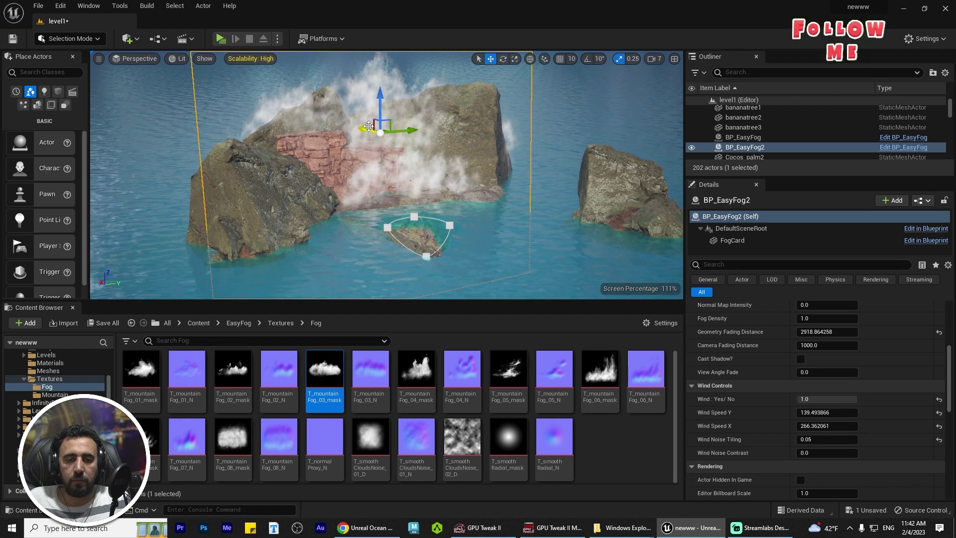
{"action": "mouse_move", "coordinate": [367, 131]}
{"action": "left_mouse_down"}
{"action": "mouse_move", "coordinate": [322, 123]}
{"action": "mouse_move", "coordinate": [358, 136]}
{"action": "left_mouse_up"}
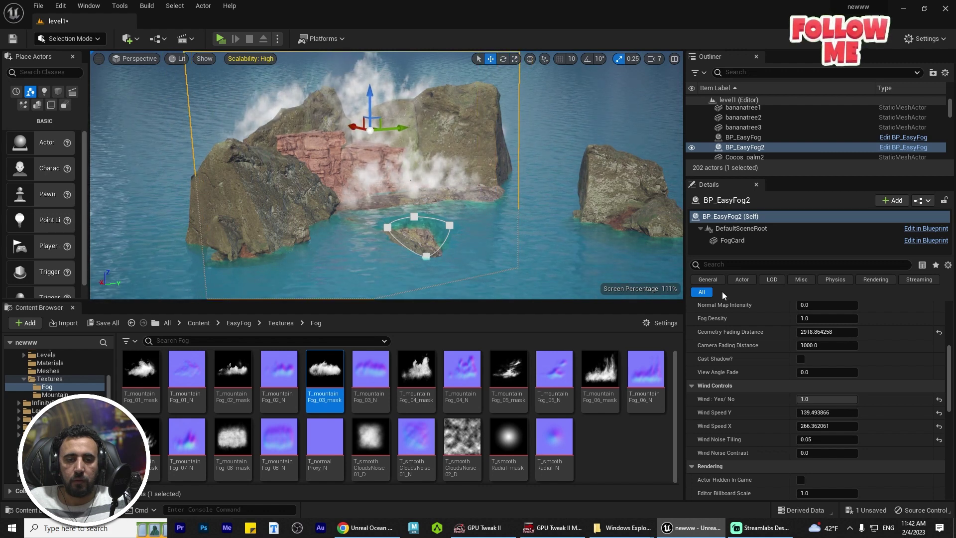
{"action": "scroll", "coordinate": [888, 322], "scroll_direction": "up", "scroll_amount": 2}
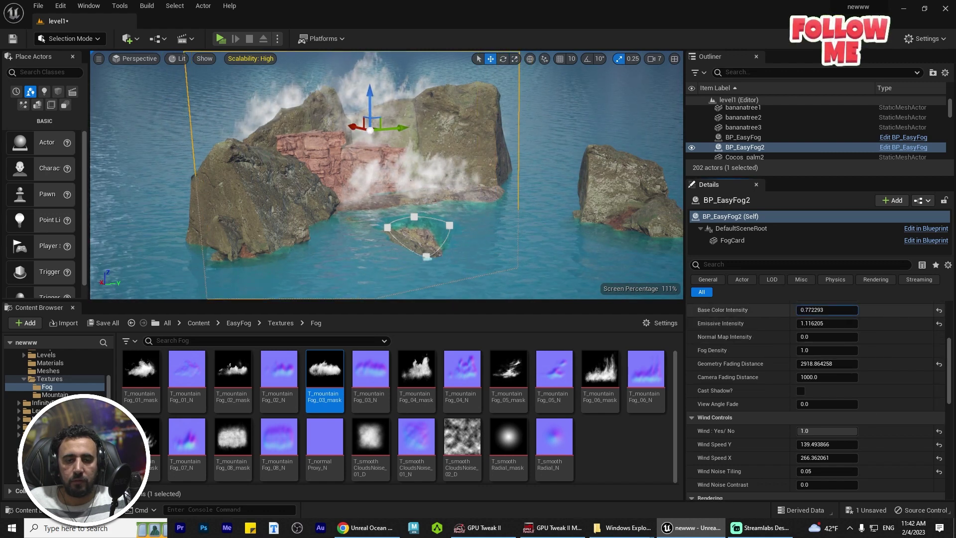
{"action": "left_click_drag", "start_coordinate": [816, 310], "coordinate": [787, 310]}
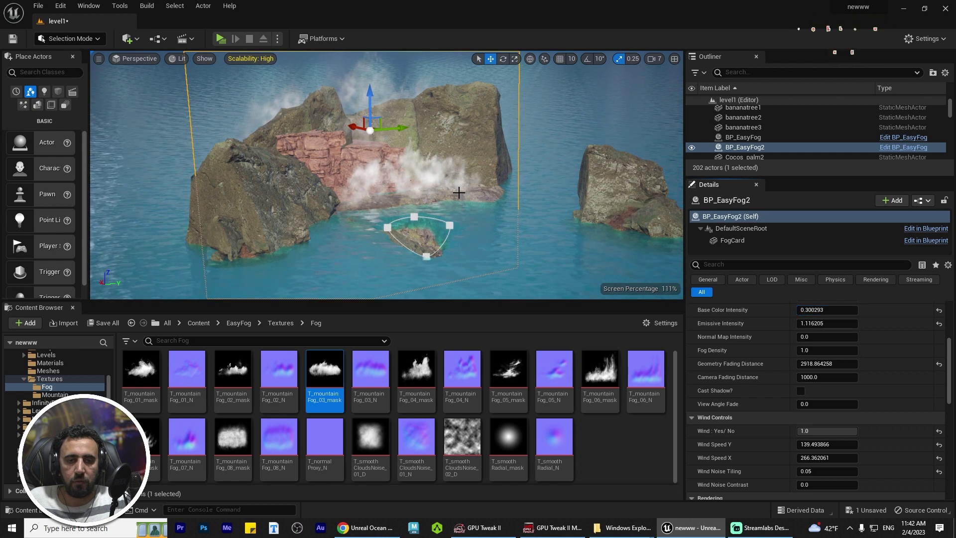
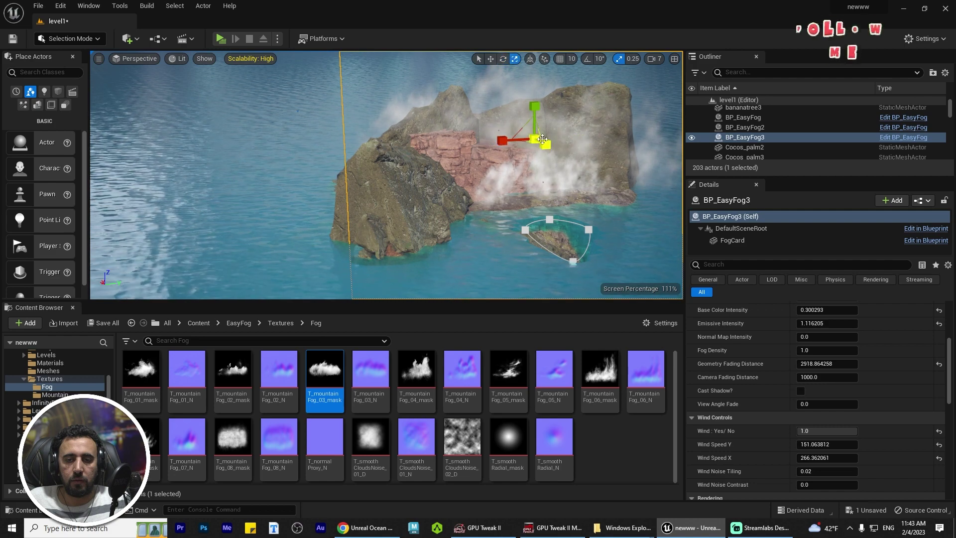
Duplicate the original fog card at the cliff base and move the copy over to the dark rock beside the red cliff.
{"action": "left_click_drag", "start_coordinate": [540, 207], "coordinate": [508, 172], "text": "alt"}
{"action": "key", "text": "w"}
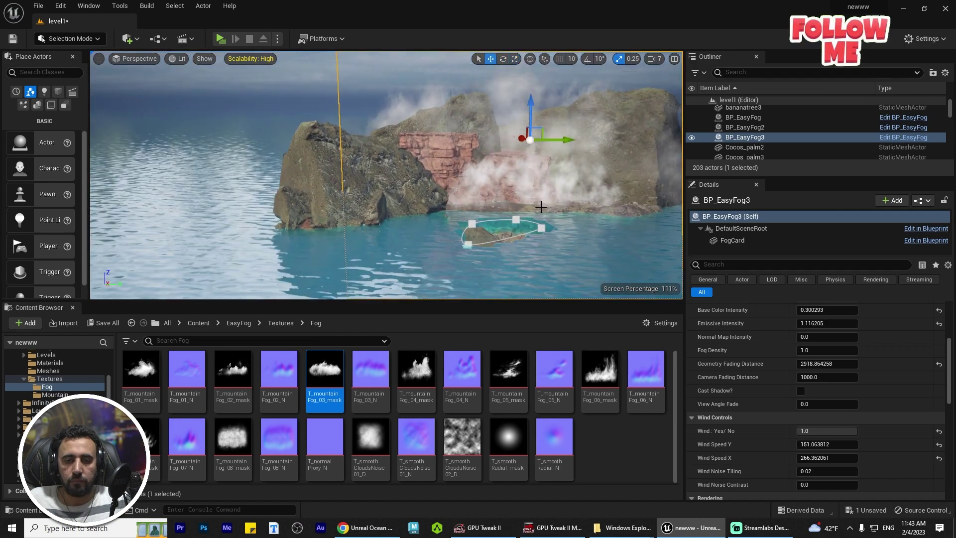
{"action": "scroll", "coordinate": [542, 208], "scroll_direction": "down", "scroll_amount": 5}
{"action": "scroll", "coordinate": [546, 208], "scroll_direction": "up", "scroll_amount": 2}
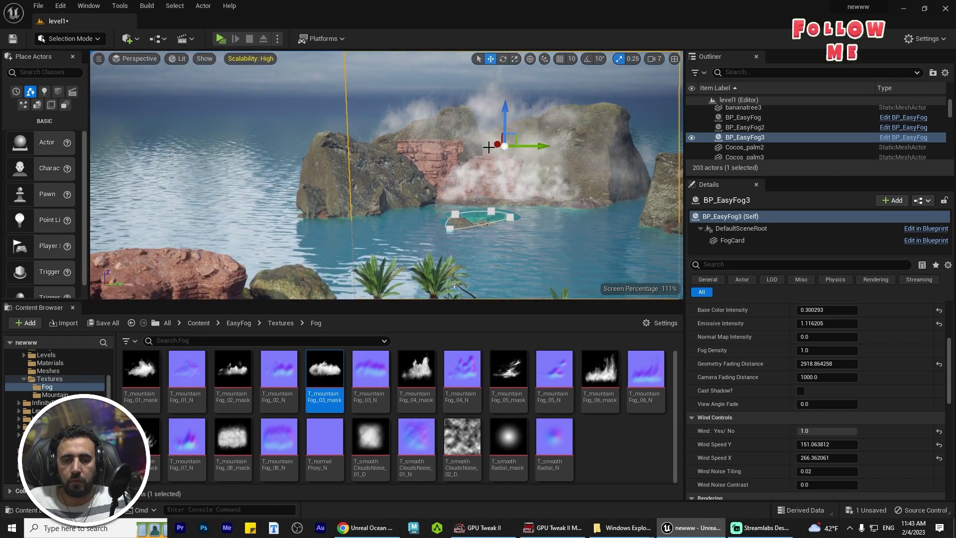
{"action": "left_click", "coordinate": [537, 132]}
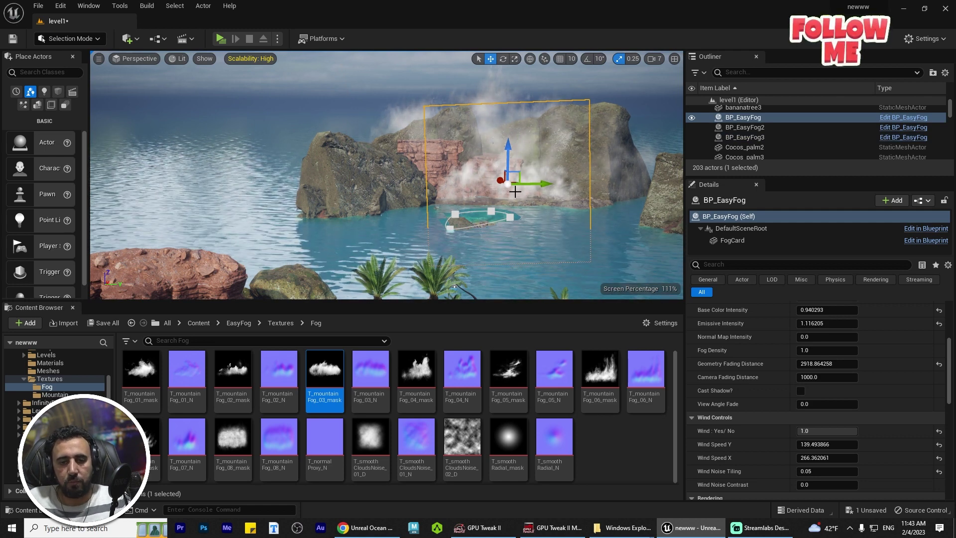
{"action": "left_click", "coordinate": [598, 141]}
{"action": "left_click_drag", "start_coordinate": [512, 177], "coordinate": [537, 209], "text": "alt"}
{"action": "left_click", "coordinate": [512, 177]}
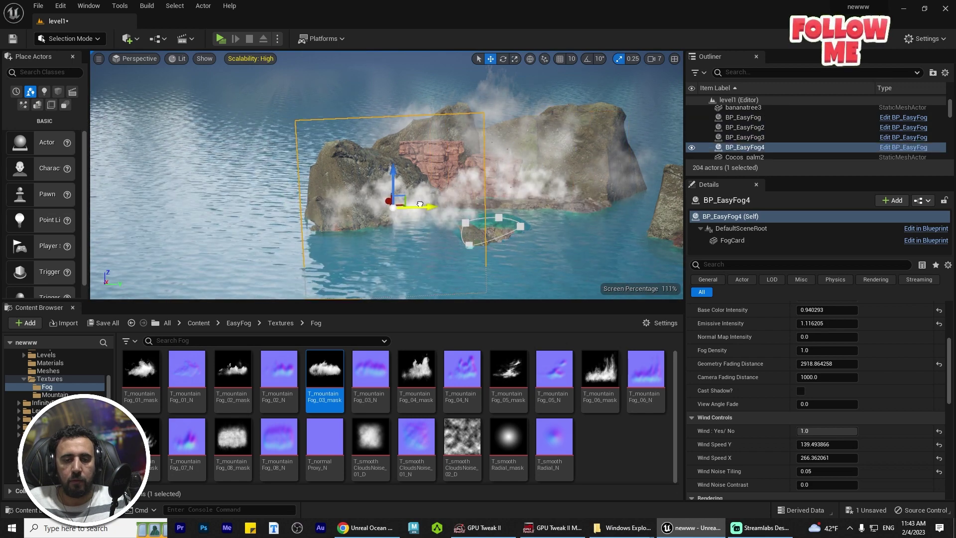
Reposition the new fog card in depth so its cloud wraps around the dark rock.
{"action": "right_click_drag", "start_coordinate": [379, 215], "coordinate": [379, 216]}
{"action": "right_click_drag", "start_coordinate": [379, 167], "coordinate": [379, 168]}
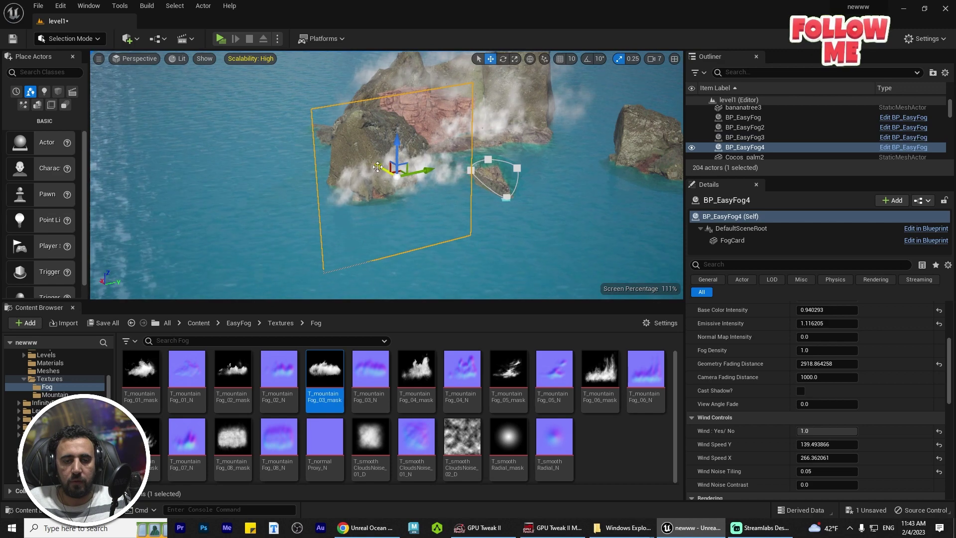
{"action": "left_click_drag", "start_coordinate": [367, 153], "coordinate": [417, 185]}
{"action": "right_click_drag", "start_coordinate": [417, 184], "coordinate": [417, 184]}
Assign T_mountainFog_07_mask as the Opacity Map of the fog card at the dark rock.
{"action": "scroll", "coordinate": [891, 375], "scroll_direction": "up", "scroll_amount": 2}
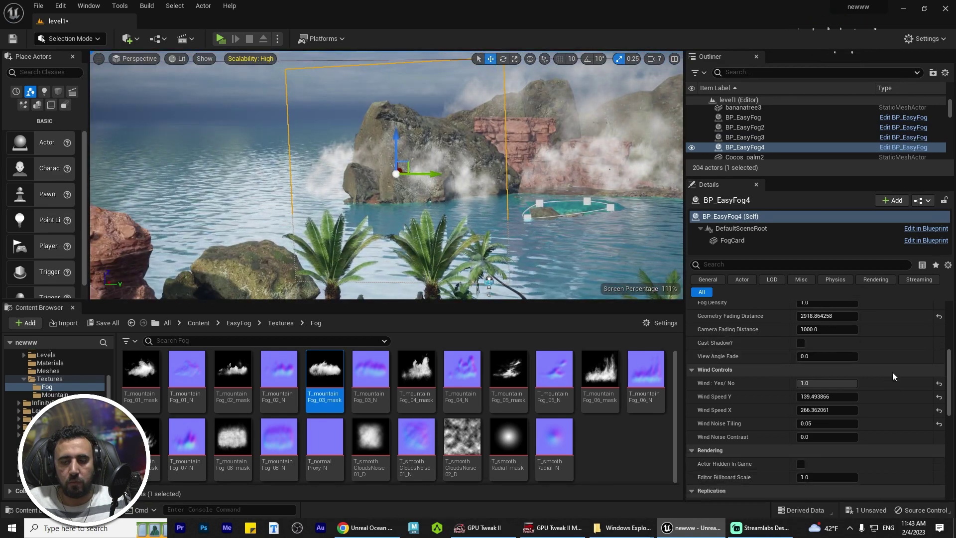
{"action": "scroll", "coordinate": [910, 369], "scroll_direction": "up", "scroll_amount": 6}
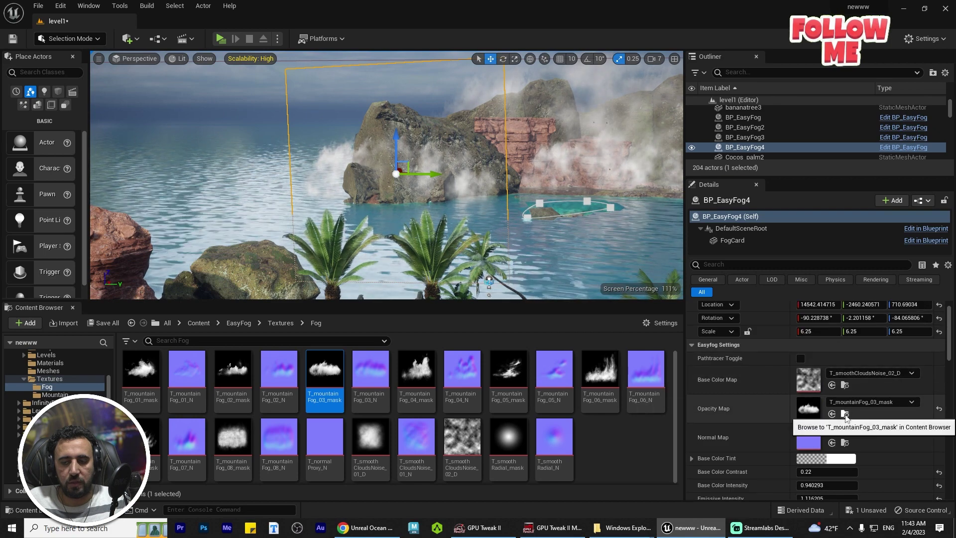
{"action": "left_click_drag", "start_coordinate": [150, 440], "coordinate": [807, 414]}
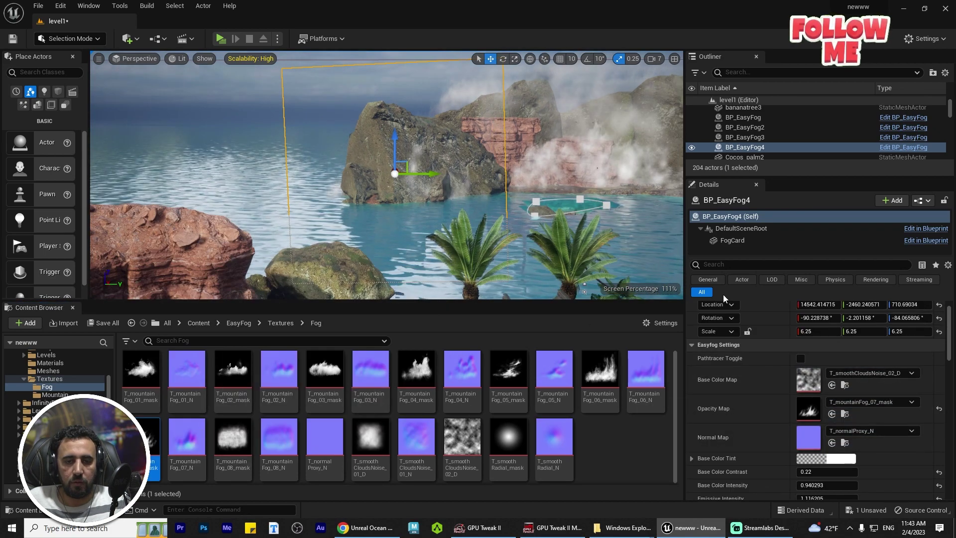
Raise the dark rock's fog card and set its Base Color Contrast to about -0.02 and Base Color Intensity to about 0.79.
{"action": "scroll", "coordinate": [910, 444], "scroll_direction": "down", "scroll_amount": 2}
{"action": "left_click_drag", "start_coordinate": [808, 441], "coordinate": [897, 453]}
{"action": "left_click_drag", "start_coordinate": [394, 137], "coordinate": [394, 120]}
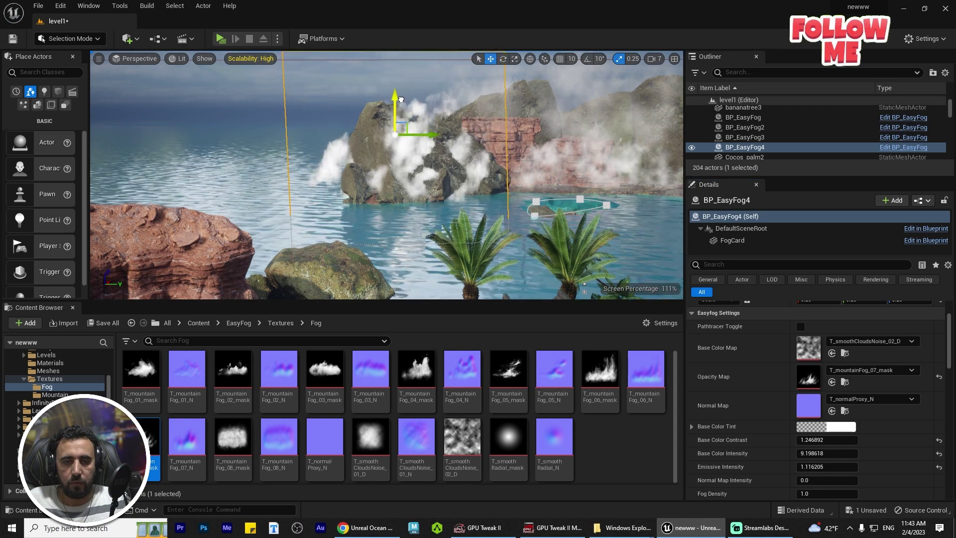
{"action": "left_click_drag", "start_coordinate": [826, 439], "coordinate": [805, 453]}
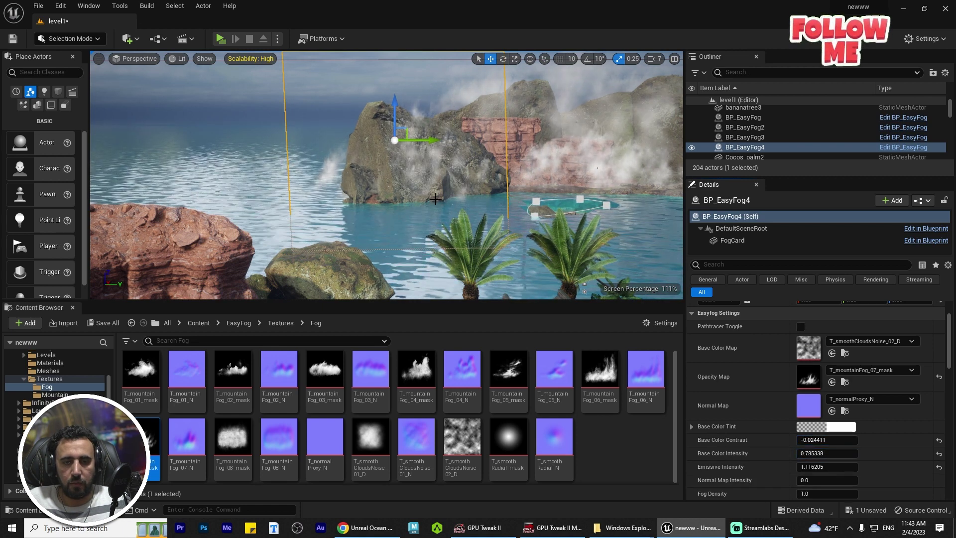
Duplicate the dark rock's fog card and place the copy higher up behind that rock.
{"action": "left_click_drag", "start_coordinate": [548, 224], "coordinate": [572, 224], "text": "alt"}
{"action": "left_click_drag", "start_coordinate": [408, 130], "coordinate": [395, 110], "text": "alt"}
{"action": "left_click_drag", "start_coordinate": [427, 165], "coordinate": [411, 180], "text": "alt"}
{"action": "left_click_drag", "start_coordinate": [373, 149], "coordinate": [368, 121], "text": "alt"}
{"action": "key", "text": "e"}
{"action": "key", "text": "w"}
{"action": "left_click_drag", "start_coordinate": [403, 108], "coordinate": [444, 104]}
{"action": "left_click_drag", "start_coordinate": [409, 77], "coordinate": [409, 63]}
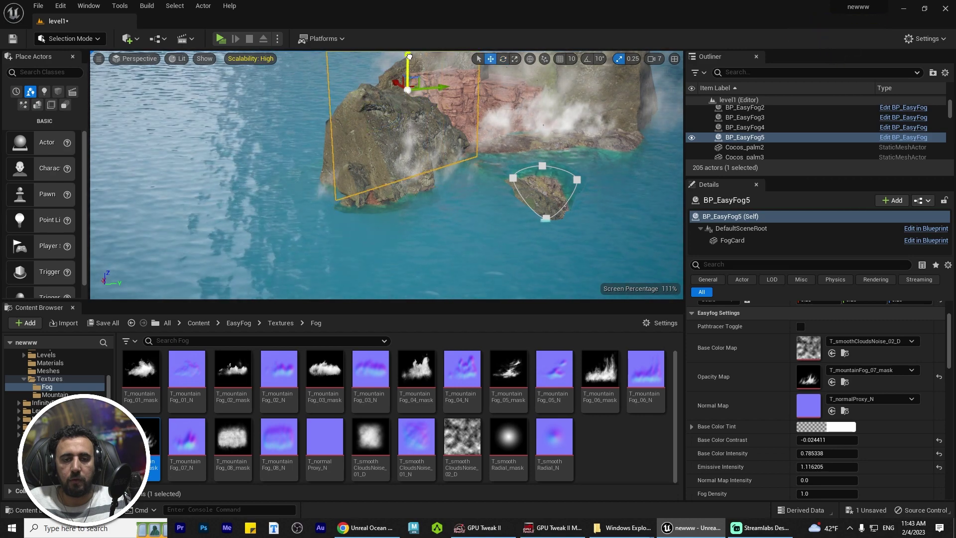
Duplicate the raised fog card and move the copy across the water to the isolated rock.
{"action": "right_click_drag", "start_coordinate": [459, 168], "coordinate": [498, 145]}
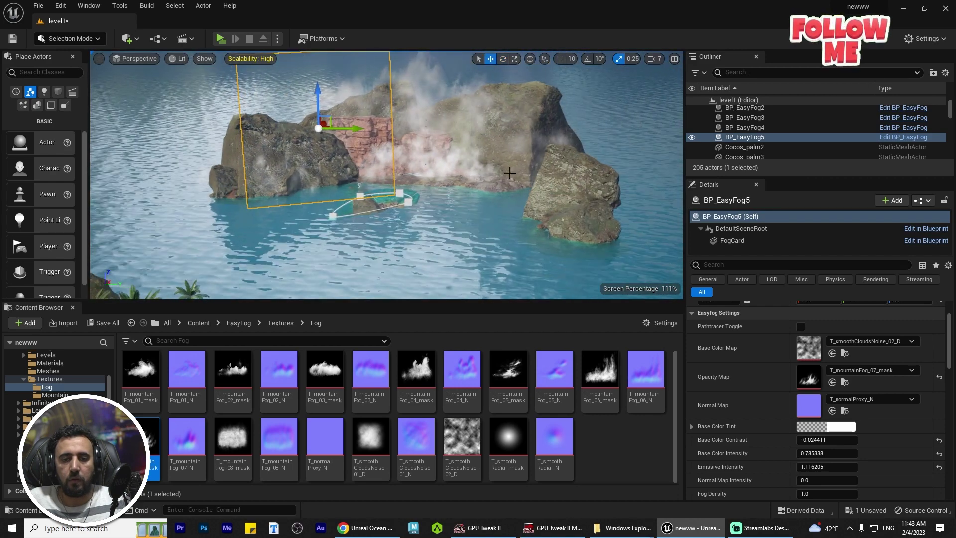
{"action": "right_click_drag", "start_coordinate": [345, 162], "coordinate": [381, 182]}
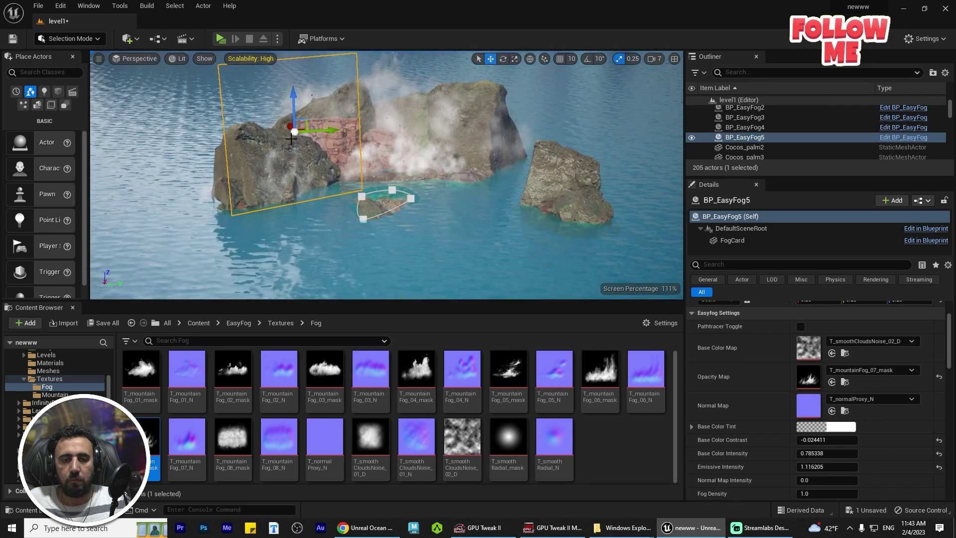
{"action": "left_click_drag", "start_coordinate": [300, 128], "coordinate": [332, 169], "text": "alt"}
{"action": "right_click_drag", "start_coordinate": [366, 198], "coordinate": [411, 199]}
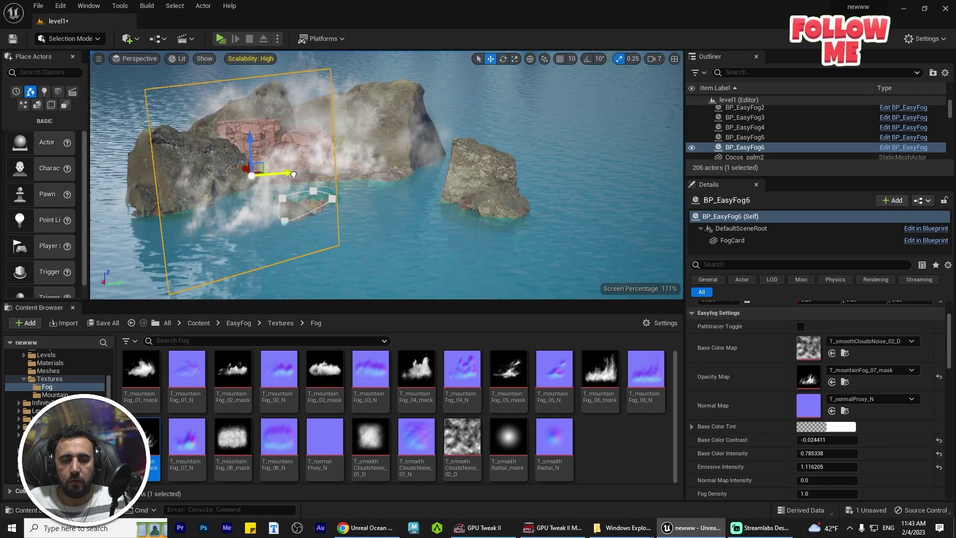
Rotate and scale the copied fog card to fit the isolated rock.
{"action": "key", "text": "e"}
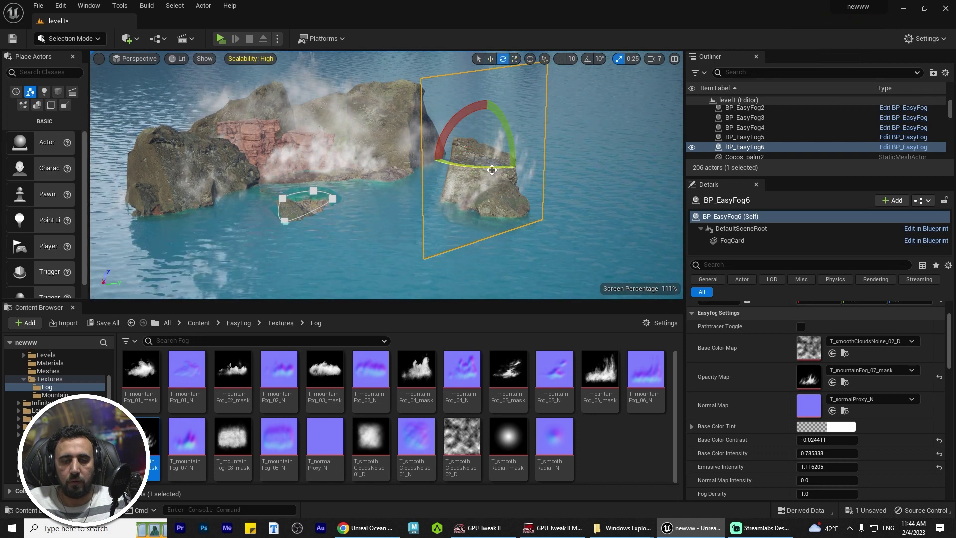
{"action": "key", "text": "r"}
{"action": "left_click_drag", "start_coordinate": [486, 167], "coordinate": [480, 135]}
{"action": "scroll", "coordinate": [514, 234], "scroll_direction": "up", "scroll_amount": 4}
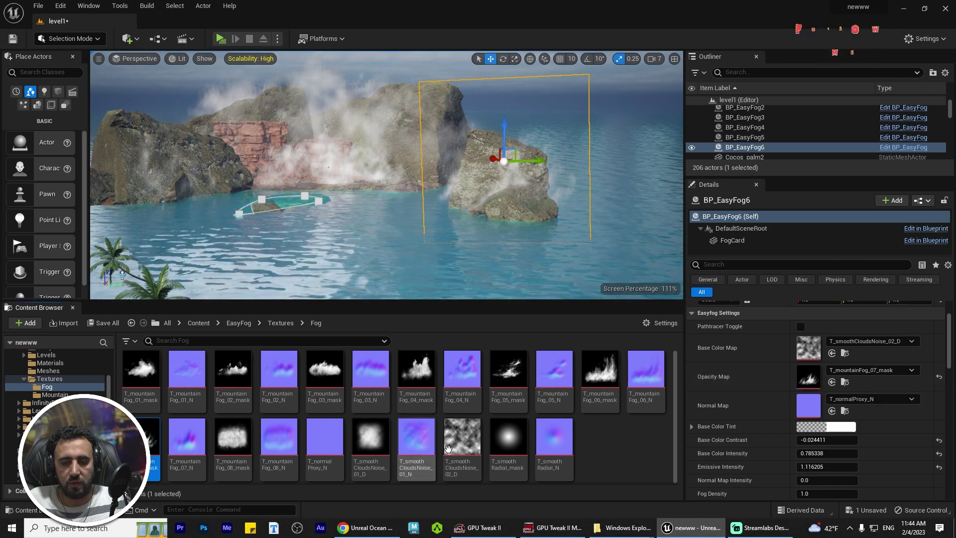
Assign T_mountainFog_01_mask as the isolated rock fog's Opacity Map and lower the card toward the water.
{"action": "left_click_drag", "start_coordinate": [141, 369], "coordinate": [809, 377]}
{"action": "right_click_drag", "start_coordinate": [517, 255], "coordinate": [512, 255]}
{"action": "left_click_drag", "start_coordinate": [504, 112], "coordinate": [504, 127]}
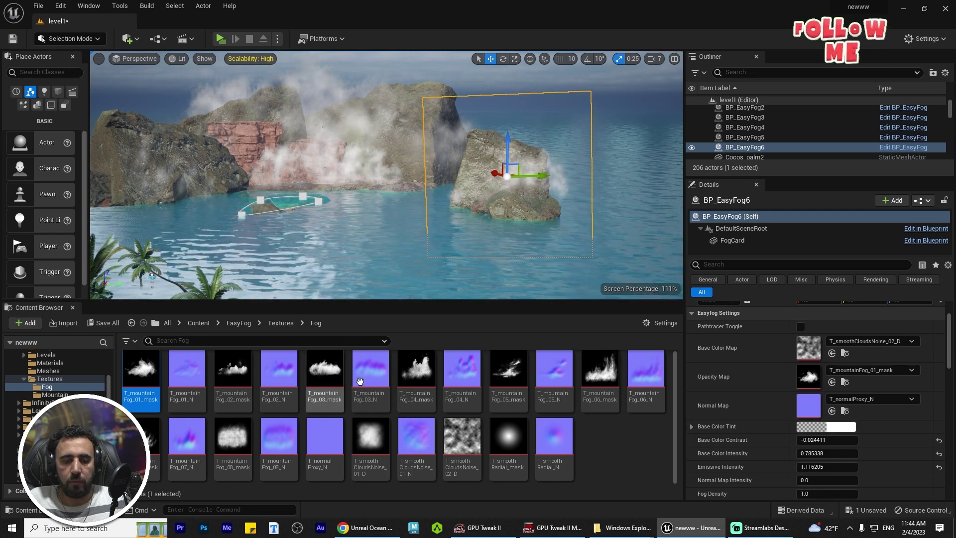
Assign T_mountainFog_01_N as the isolated rock fog's Normal Map and adjust its Normal Map Intensity.
{"action": "left_click_drag", "start_coordinate": [187, 370], "coordinate": [825, 414]}
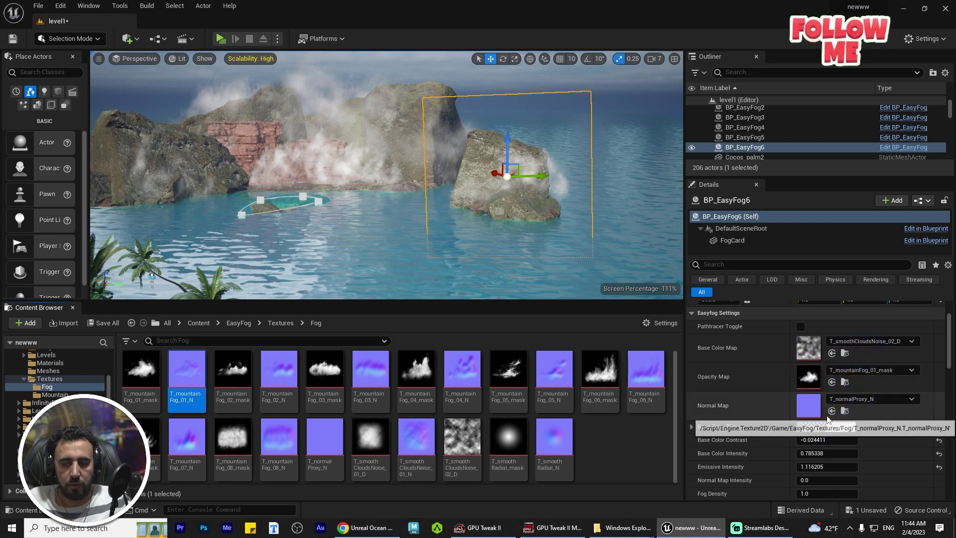
{"action": "left_click_drag", "start_coordinate": [233, 369], "coordinate": [807, 406]}
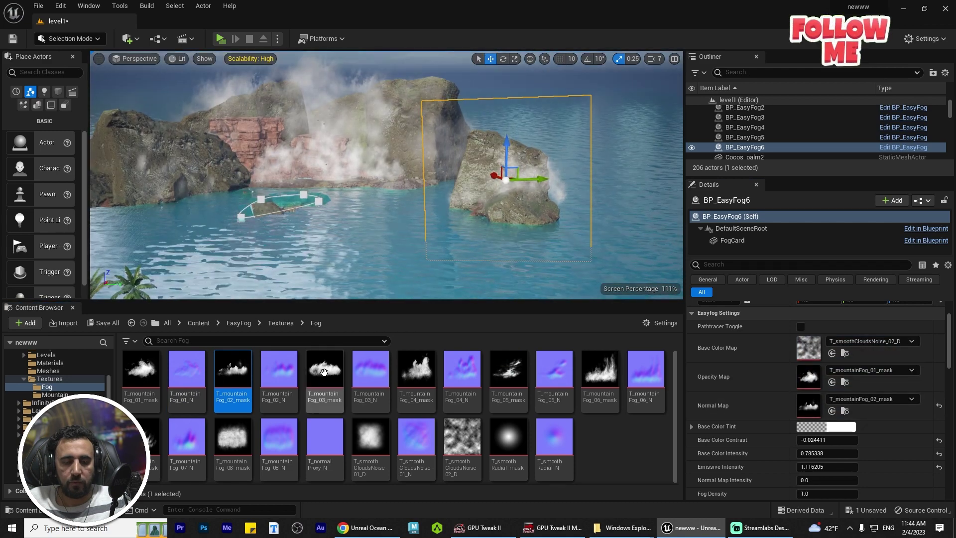
{"action": "left_click", "coordinate": [845, 382]}
{"action": "left_click_drag", "start_coordinate": [187, 379], "coordinate": [790, 404]}
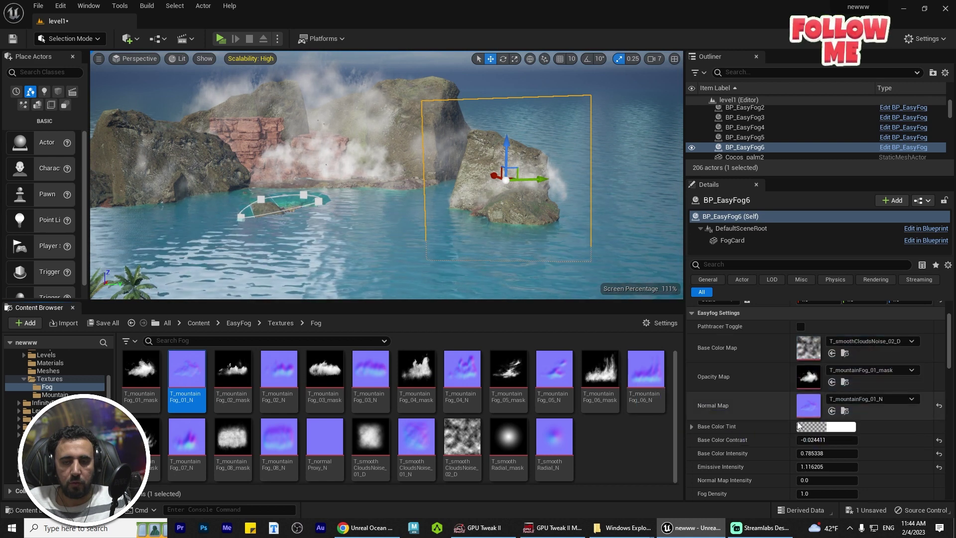
{"action": "scroll", "coordinate": [911, 445], "scroll_direction": "down", "scroll_amount": 2}
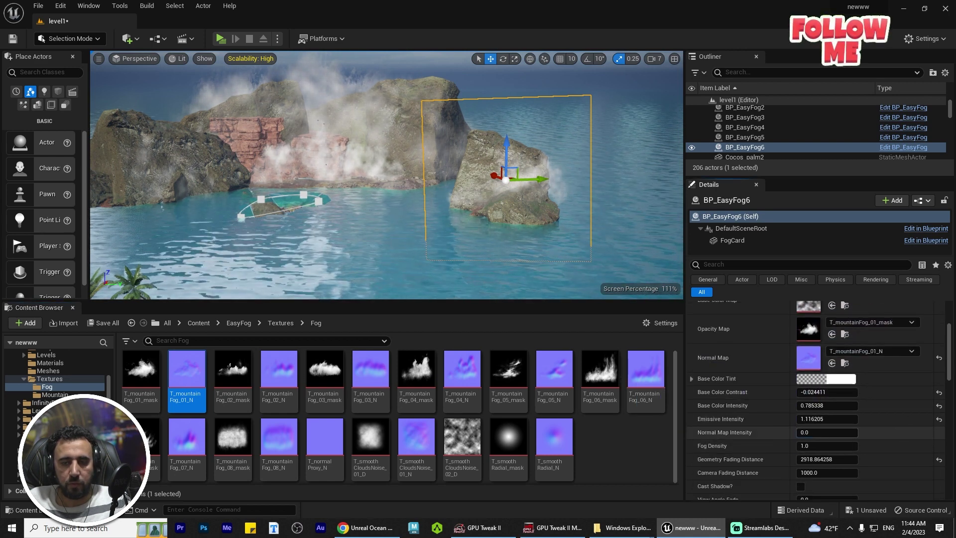
{"action": "left_click_drag", "start_coordinate": [827, 433], "coordinate": [886, 433]}
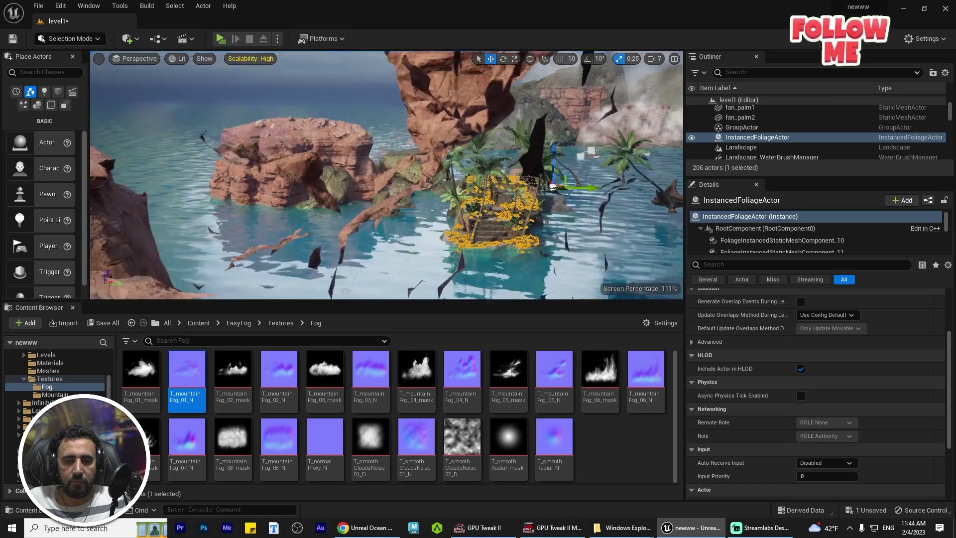
{"action": "left_click", "coordinate": [49, 378]}
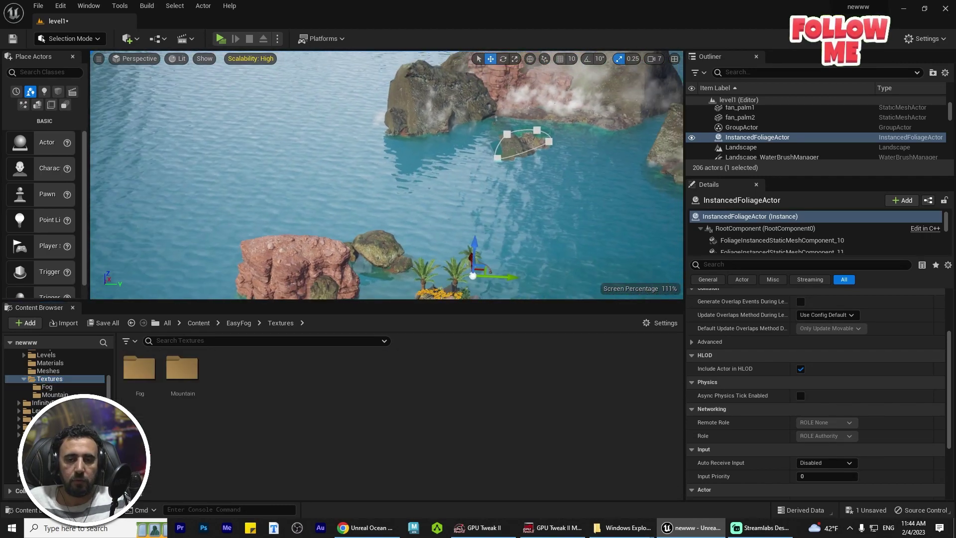
{"action": "right_click_drag", "start_coordinate": [489, 188], "coordinate": [533, 188]}
{"action": "left_click", "coordinate": [495, 164]}
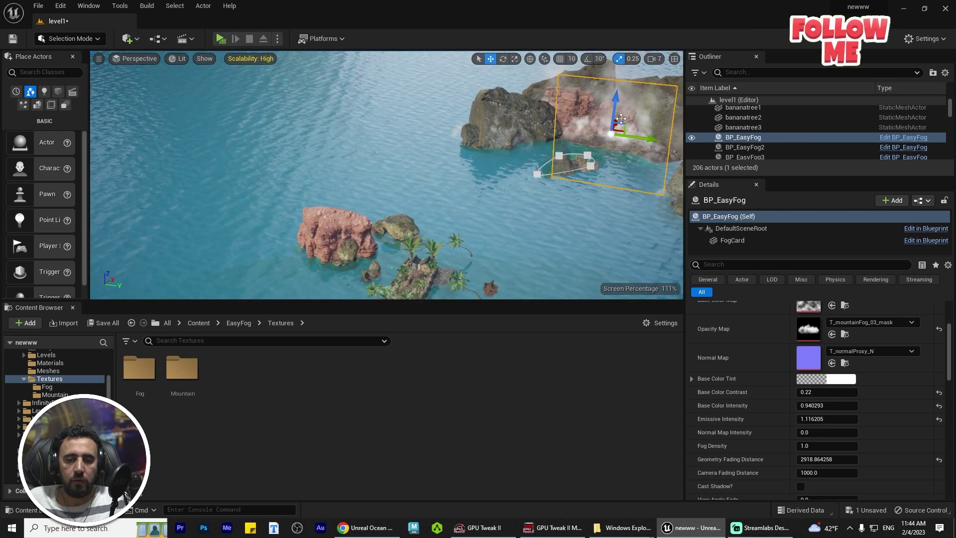
{"action": "left_click_drag", "start_coordinate": [618, 122], "coordinate": [477, 224], "text": "alt"}
{"action": "left_click_drag", "start_coordinate": [498, 255], "coordinate": [347, 245]}
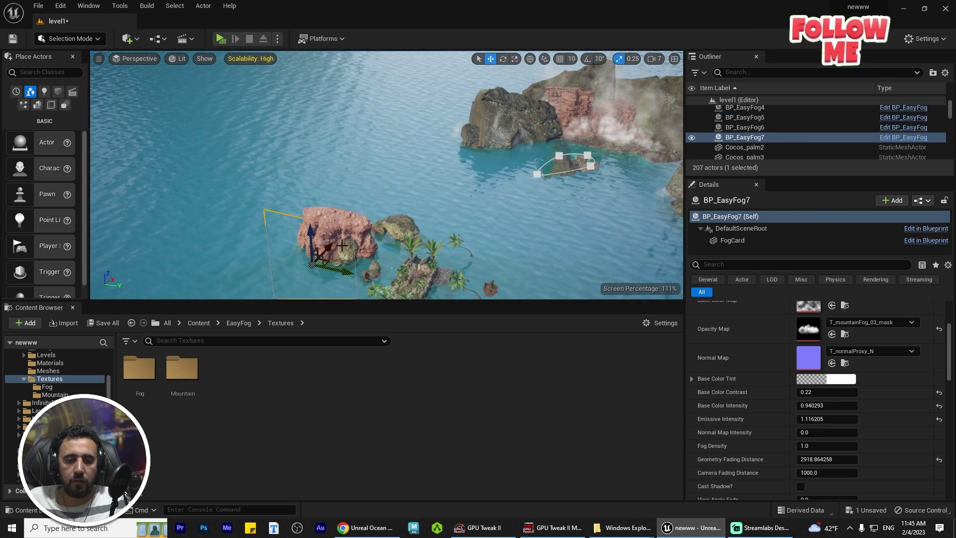
{"action": "right_click_drag", "start_coordinate": [476, 188], "coordinate": [476, 188]}
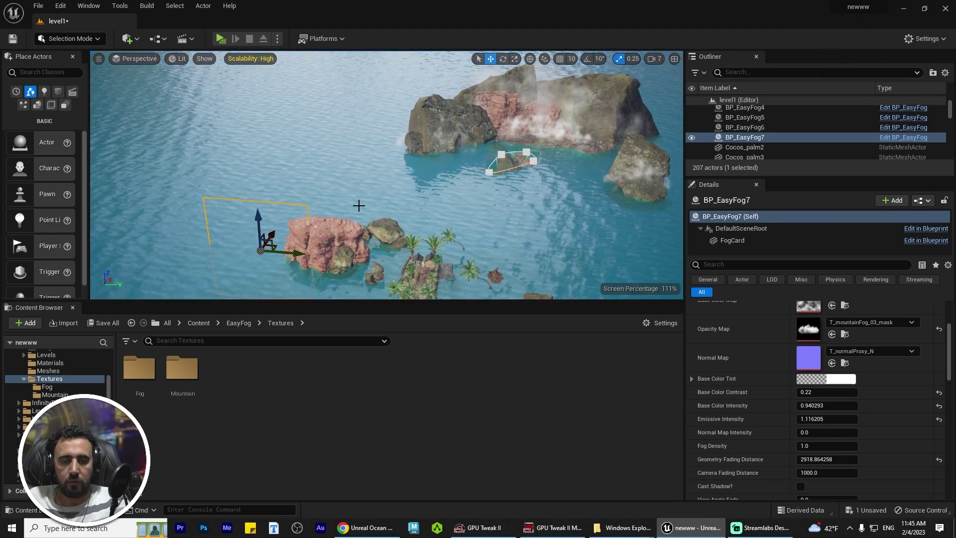
{"action": "key", "text": "Delete"}
Duplicate the mountain rock's fog card and move the copy across the water to the red rock.
{"action": "left_click", "coordinate": [551, 128]}
{"action": "right_click_drag", "start_coordinate": [550, 128], "coordinate": [551, 128]}
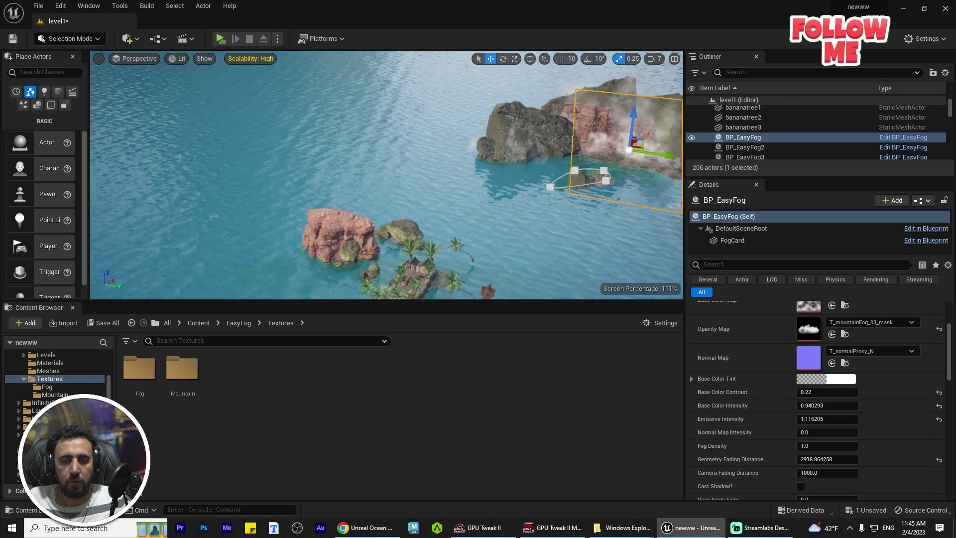
{"action": "left_click_drag", "start_coordinate": [637, 136], "coordinate": [638, 139], "text": "alt"}
{"action": "left_click_drag", "start_coordinate": [594, 171], "coordinate": [604, 155], "text": "alt"}
{"action": "left_click_drag", "start_coordinate": [443, 213], "coordinate": [381, 216]}
{"action": "left_click_drag", "start_coordinate": [346, 265], "coordinate": [394, 231], "text": "alt"}
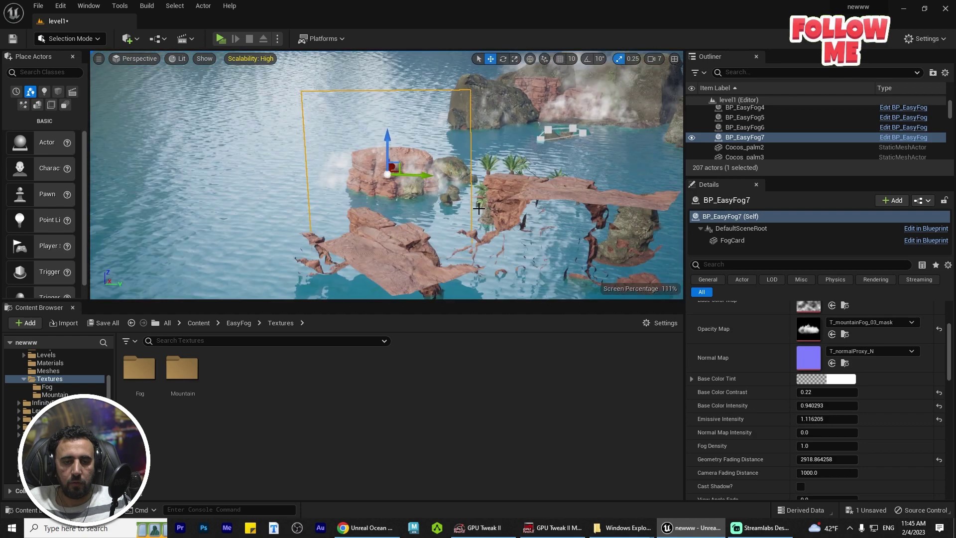
{"action": "left_click_drag", "start_coordinate": [480, 213], "coordinate": [459, 187], "text": "alt"}
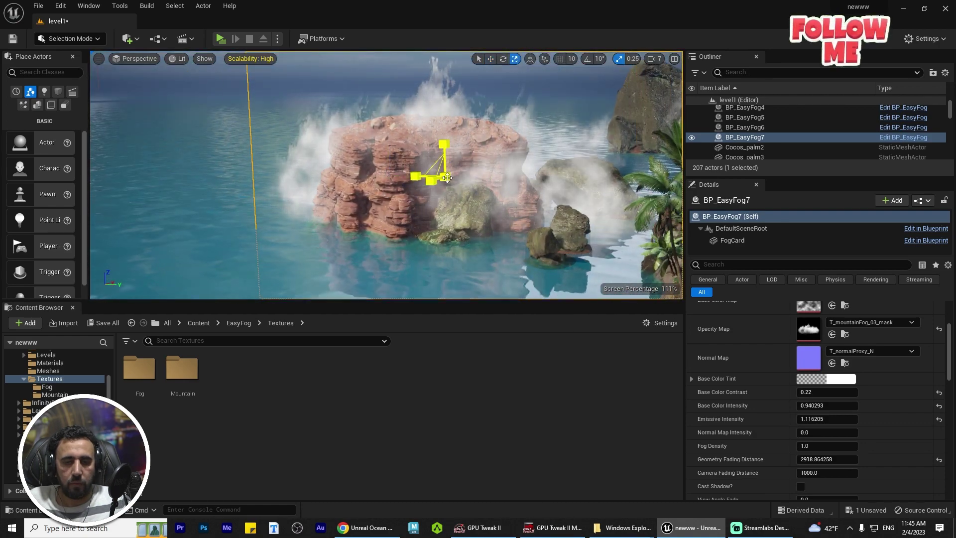
Scale the red rock's fog card to fit the rock and shift it sideways along the rock face.
{"action": "left_click_drag", "start_coordinate": [445, 177], "coordinate": [444, 198]}
{"action": "key", "text": "w"}
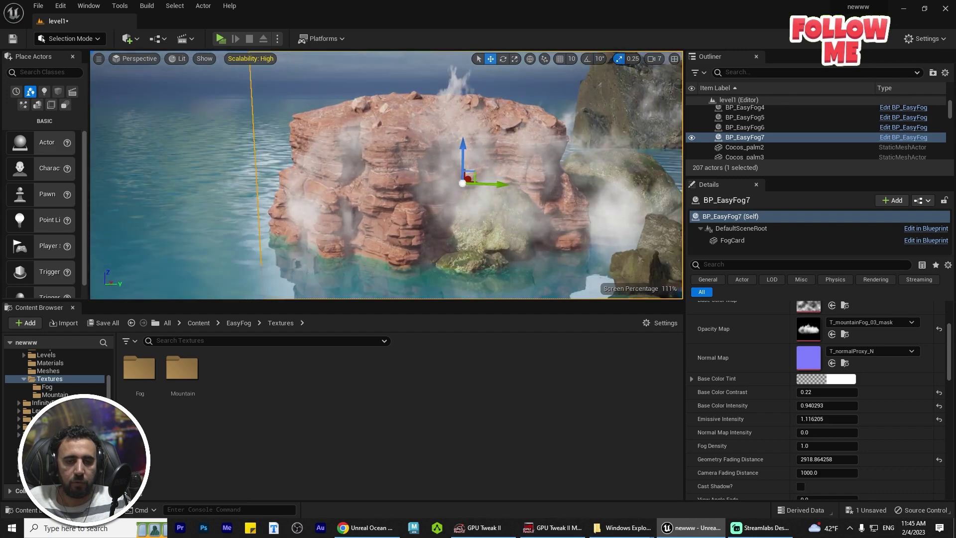
{"action": "left_click_drag", "start_coordinate": [471, 187], "coordinate": [420, 161], "text": "alt"}
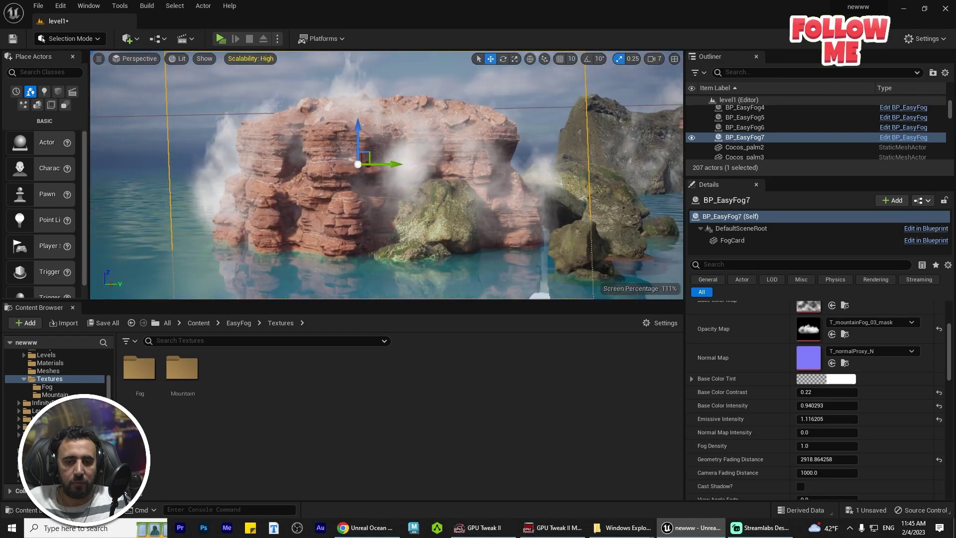
{"action": "key", "text": "e"}
{"action": "right_click_drag", "start_coordinate": [343, 134], "coordinate": [319, 136]}
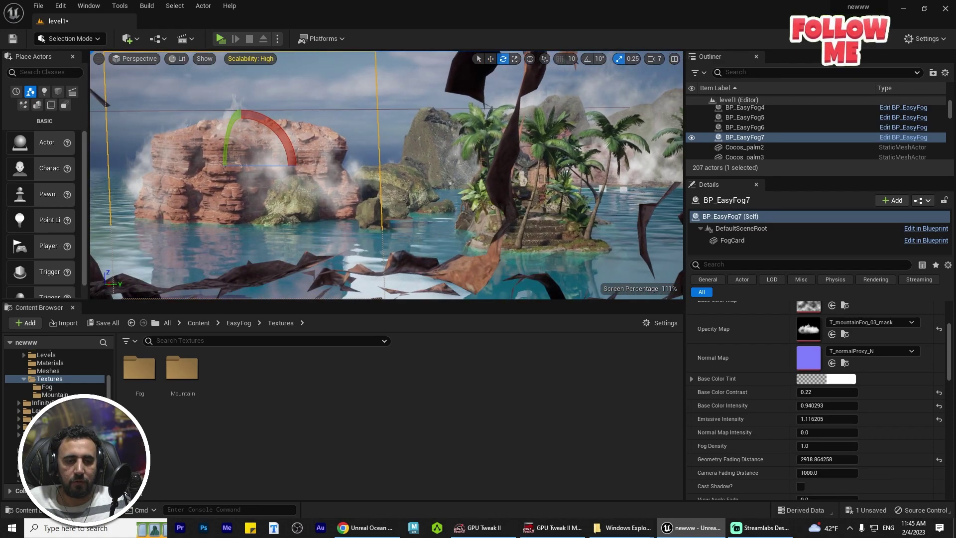
{"action": "right_click_drag", "start_coordinate": [440, 211], "coordinate": [418, 210]}
{"action": "key", "text": "s"}
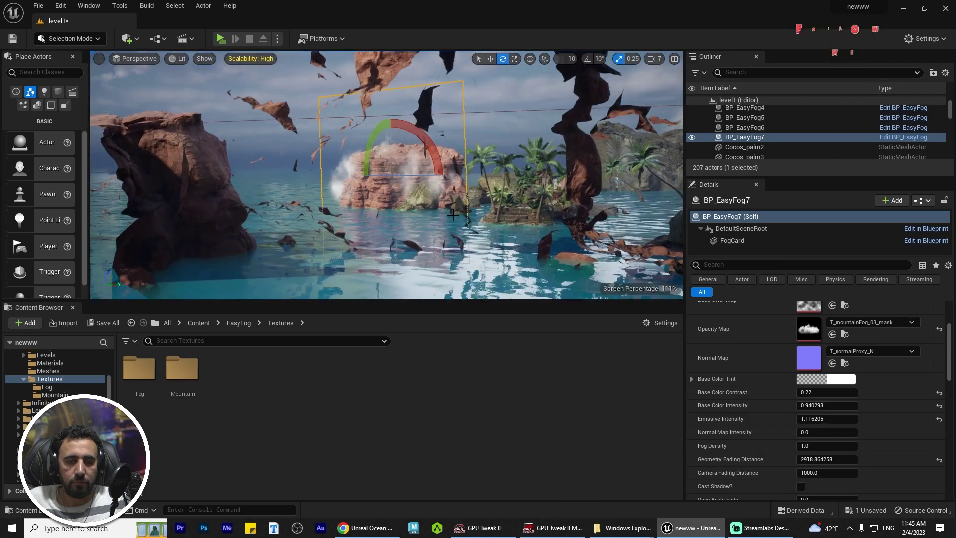
{"action": "left_click_drag", "start_coordinate": [417, 194], "coordinate": [386, 199], "text": "alt"}
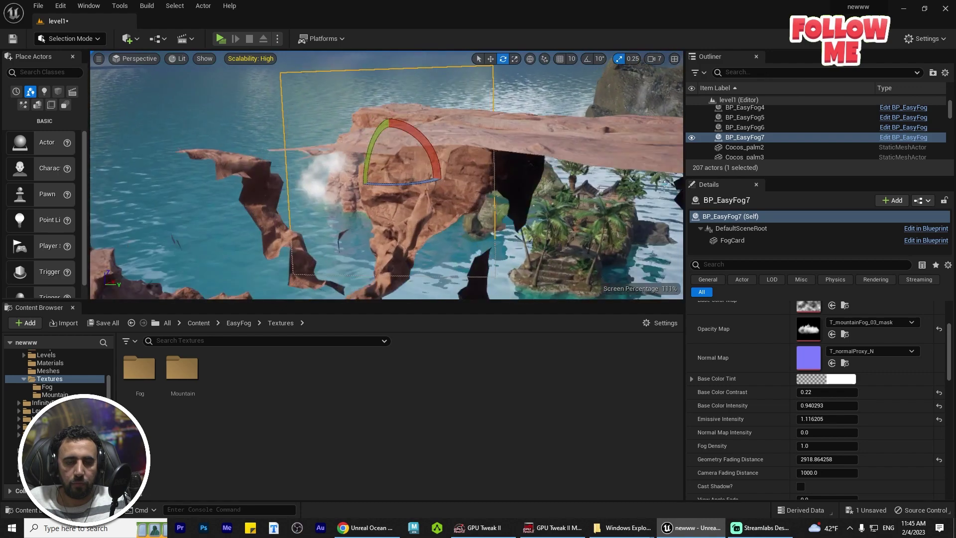
{"action": "right_click_drag", "start_coordinate": [431, 199], "coordinate": [431, 189]}
{"action": "key", "text": "w"}
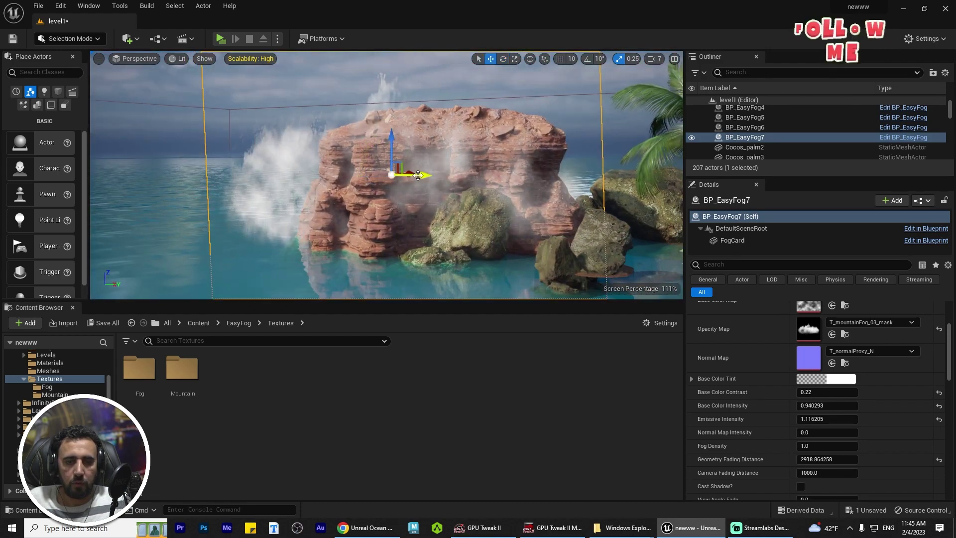
{"action": "left_click_drag", "start_coordinate": [420, 177], "coordinate": [447, 180]}
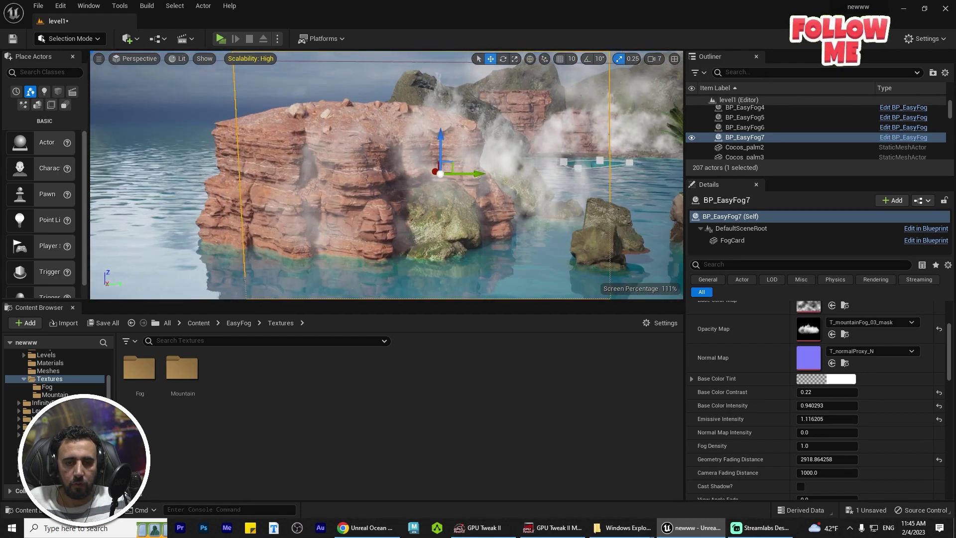
Duplicate the red rock's fog card toward the rock's outer side, then rotate and scale the copy to fit there.
{"action": "left_click_drag", "start_coordinate": [408, 161], "coordinate": [355, 179]}
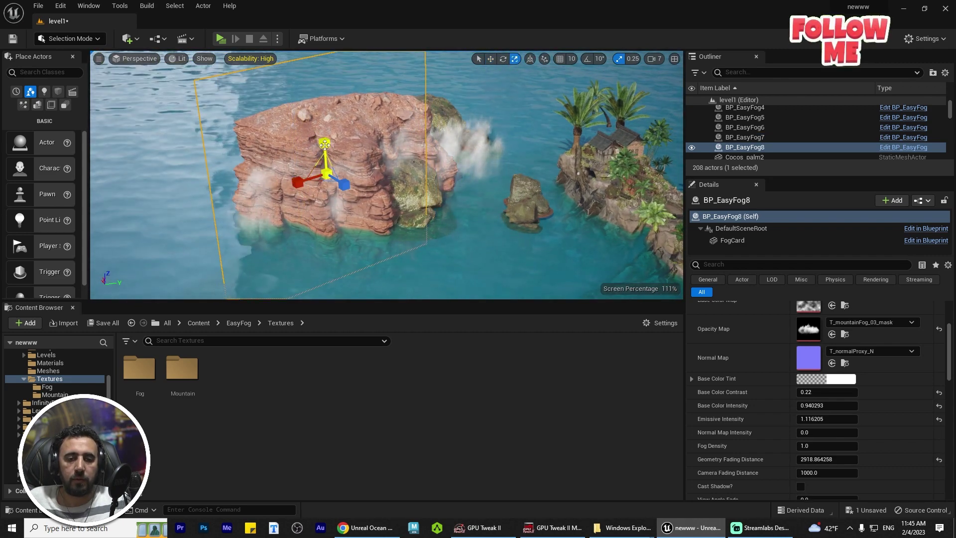
{"action": "key", "text": "w"}
{"action": "left_click_drag", "start_coordinate": [363, 260], "coordinate": [383, 282], "text": "alt"}
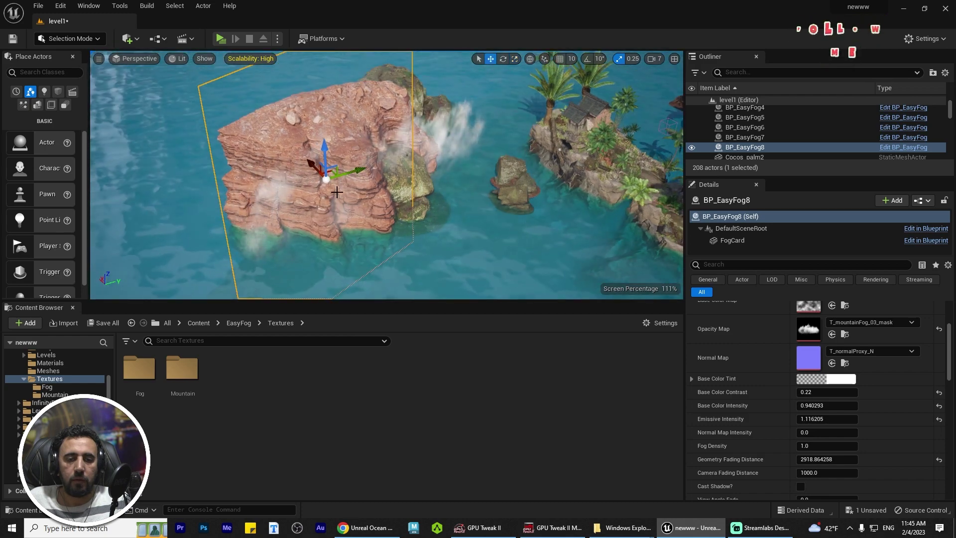
{"action": "key", "text": "e"}
{"action": "left_click_drag", "start_coordinate": [333, 207], "coordinate": [364, 205]}
{"action": "left_click_drag", "start_coordinate": [448, 228], "coordinate": [338, 239], "text": "alt"}
{"action": "left_click_drag", "start_coordinate": [349, 140], "coordinate": [349, 150], "text": "alt"}
{"action": "key", "text": "r"}
{"action": "right_click_drag", "start_coordinate": [345, 148], "coordinate": [349, 152]}
{"action": "key", "text": "w"}
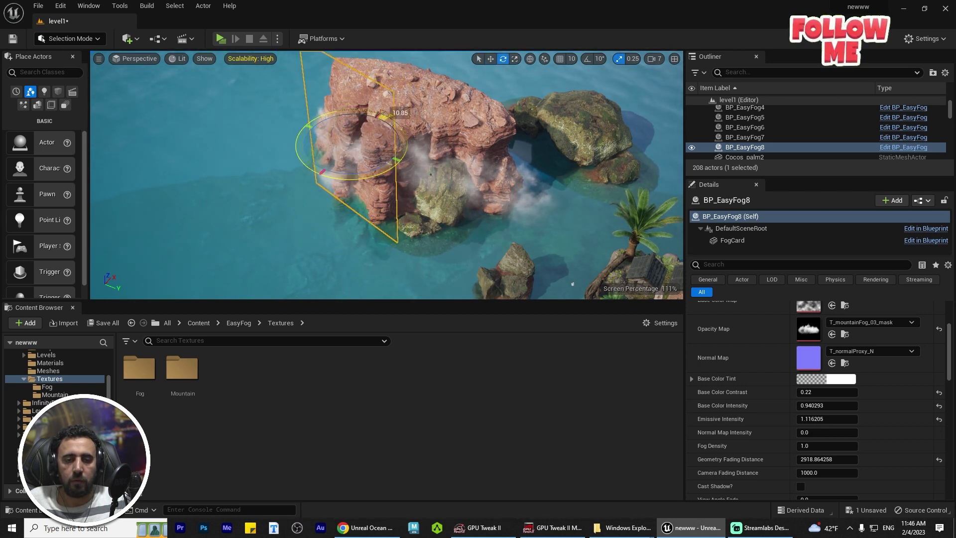
Duplicate the side fog card into the gap between the red rock and the green boulder, and lower the copy.
{"action": "left_click_drag", "start_coordinate": [382, 155], "coordinate": [548, 236], "text": "alt"}
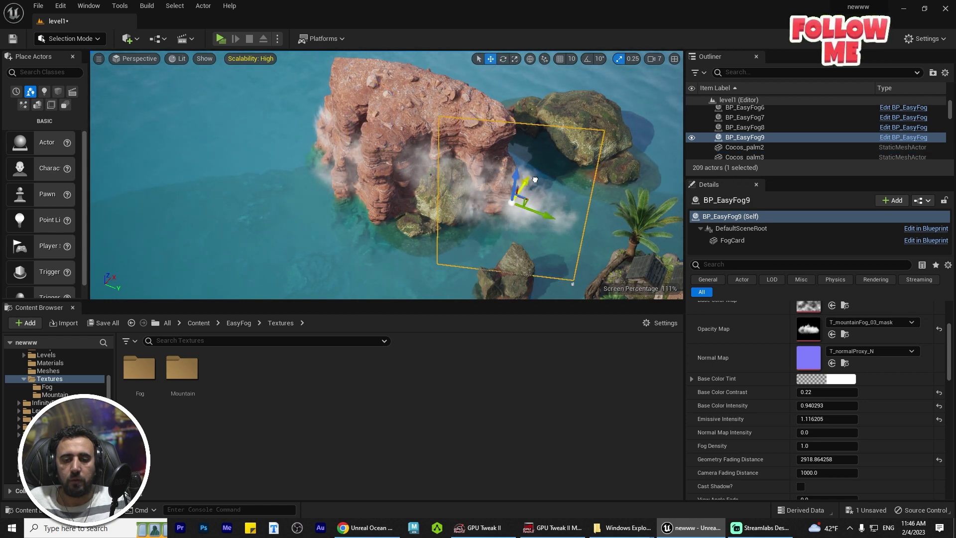
{"action": "left_click_drag", "start_coordinate": [607, 176], "coordinate": [606, 145], "text": "alt"}
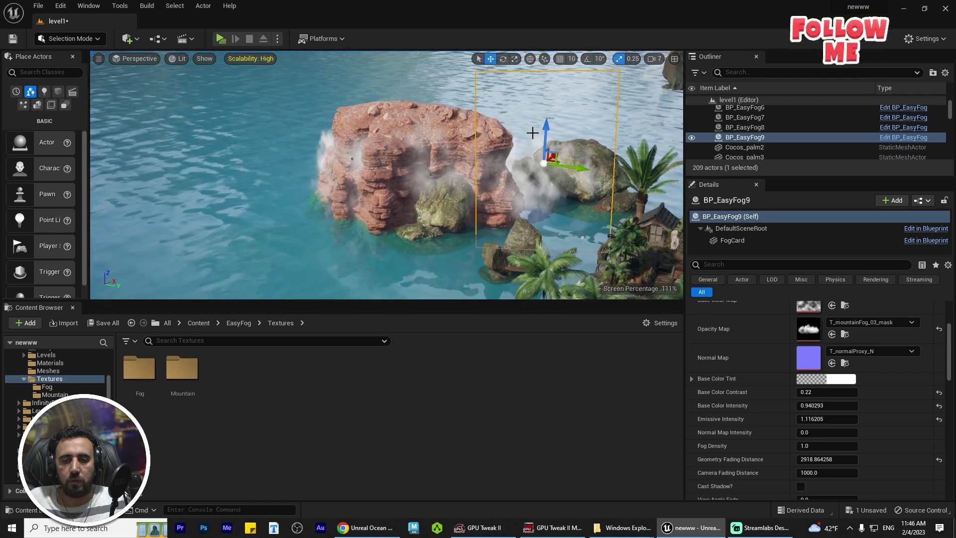
{"action": "left_click_drag", "start_coordinate": [549, 125], "coordinate": [552, 130]}
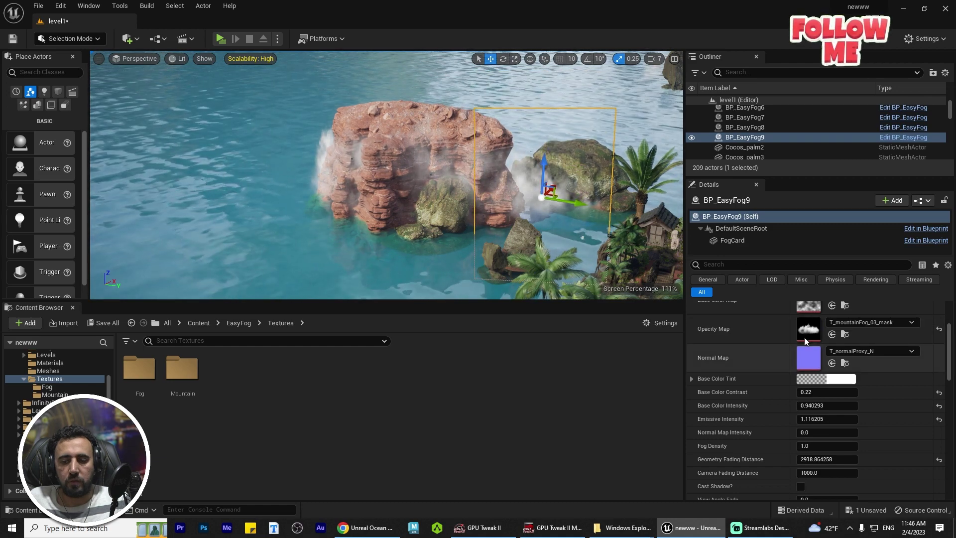
Assign T_mountainFog_05_mask as the gap fog's Opacity Map and lower the card closer to the water.
{"action": "left_click", "coordinate": [845, 334]}
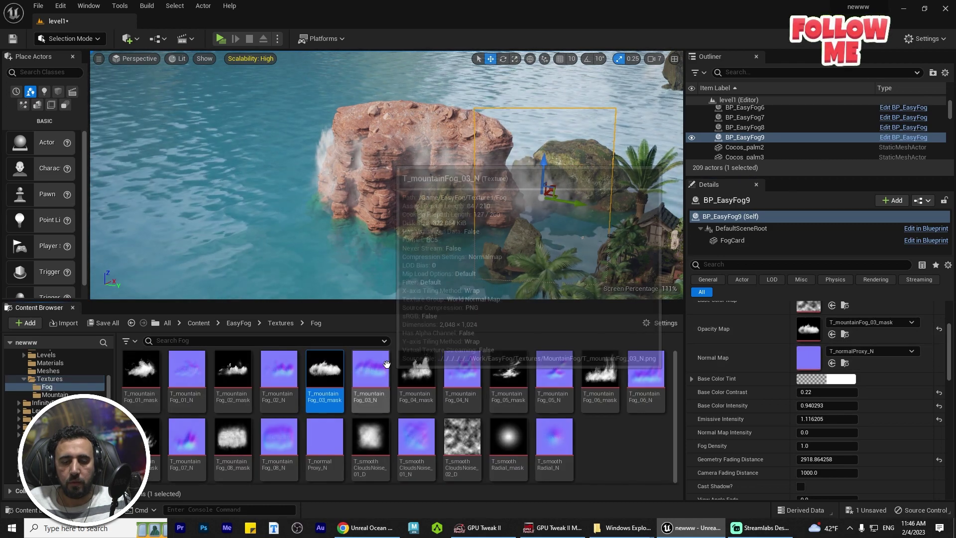
{"action": "left_click", "coordinate": [507, 376]}
{"action": "left_click", "coordinate": [832, 335]}
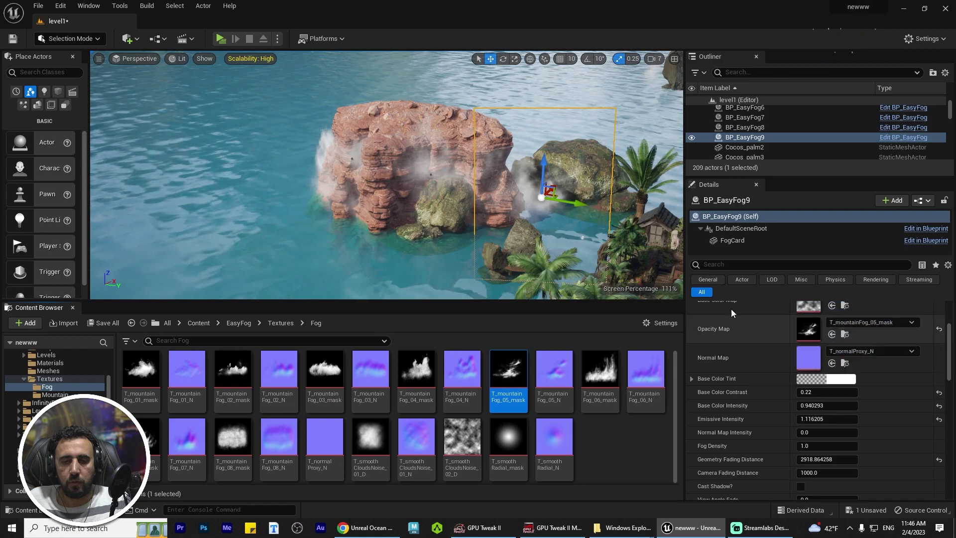
{"action": "right_click_drag", "start_coordinate": [461, 233], "coordinate": [461, 233]}
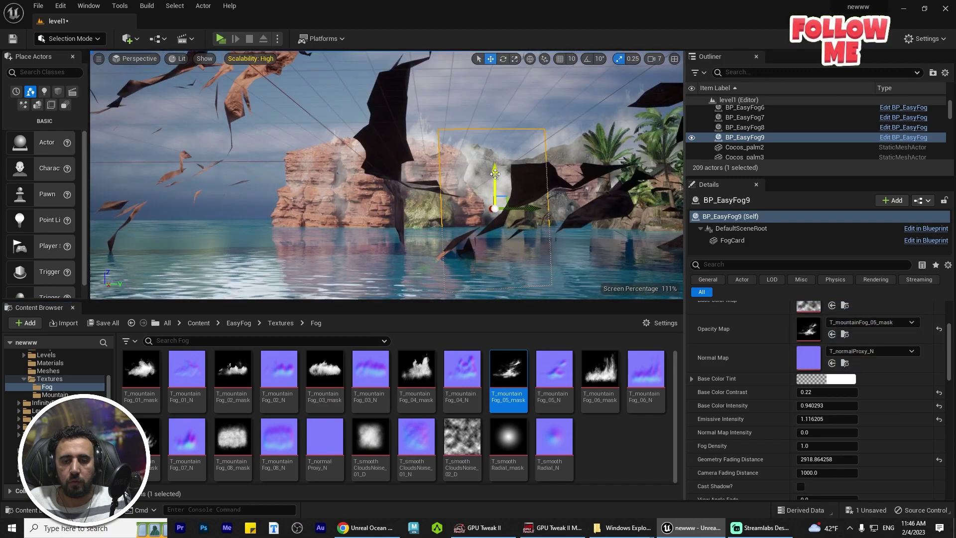
{"action": "left_click_drag", "start_coordinate": [495, 173], "coordinate": [498, 196]}
Shift the red rock's main fog card sideways, away from the green boulder.
{"action": "right_click_drag", "start_coordinate": [462, 233], "coordinate": [461, 233]}
{"action": "left_click", "coordinate": [442, 141]}
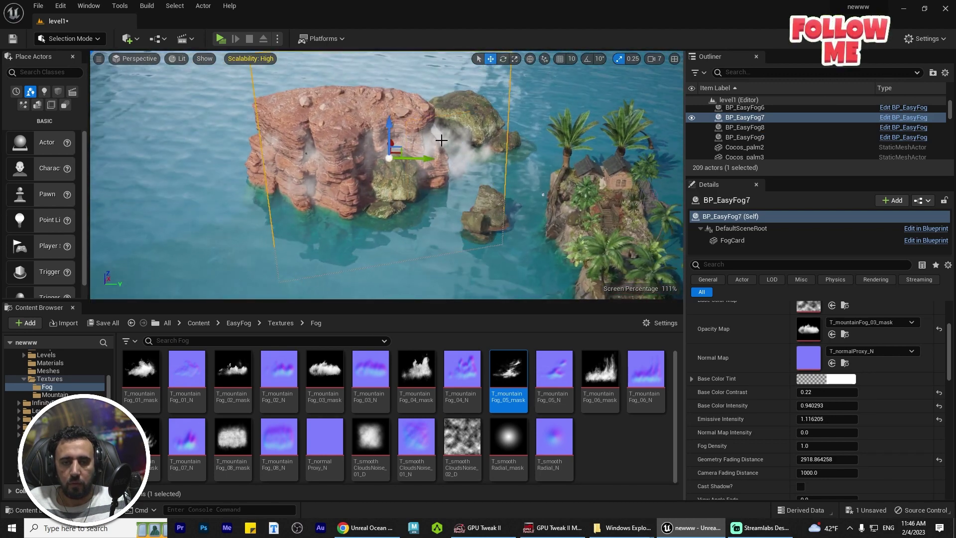
{"action": "left_click_drag", "start_coordinate": [418, 162], "coordinate": [394, 160]}
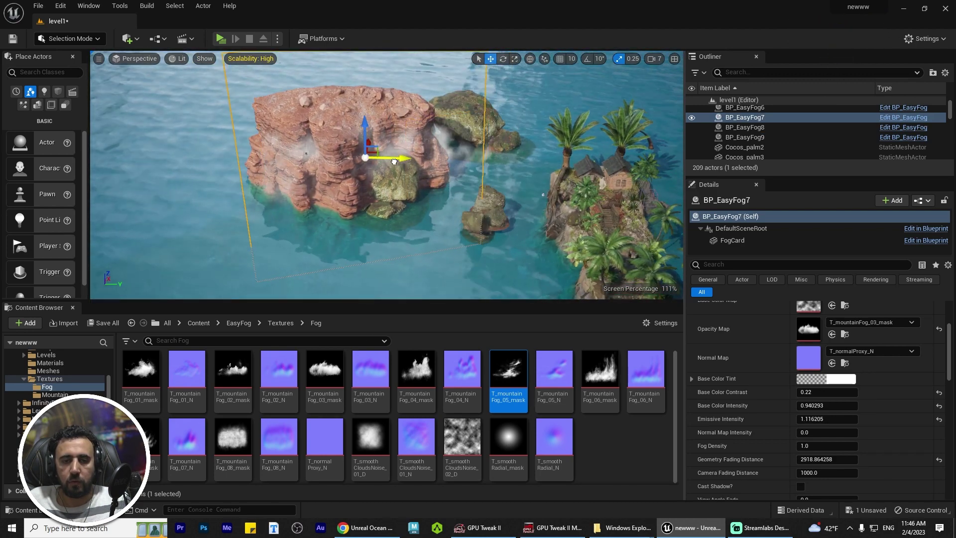
Assign T_smoothRadial_mask as the Opacity Map of the isolated rock's fog card.
{"action": "mouse_move", "coordinate": [380, 170]}
{"action": "right_mouse_down"}
{"action": "mouse_move", "coordinate": [382, 117]}
{"action": "mouse_move", "coordinate": [428, 117]}
{"action": "mouse_move", "coordinate": [380, 169]}
{"action": "right_mouse_up"}
{"action": "right_click_drag", "start_coordinate": [298, 153], "coordinate": [297, 153]}
{"action": "left_click", "coordinate": [636, 157]}
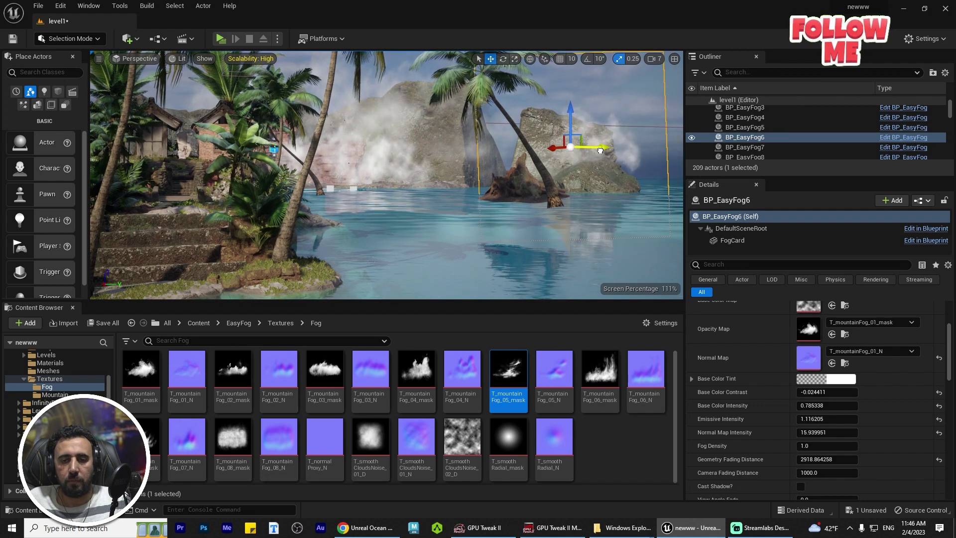
{"action": "left_click", "coordinate": [845, 334]}
{"action": "left_click_drag", "start_coordinate": [508, 438], "coordinate": [809, 328]}
{"action": "right_click_drag", "start_coordinate": [582, 186], "coordinate": [582, 193]}
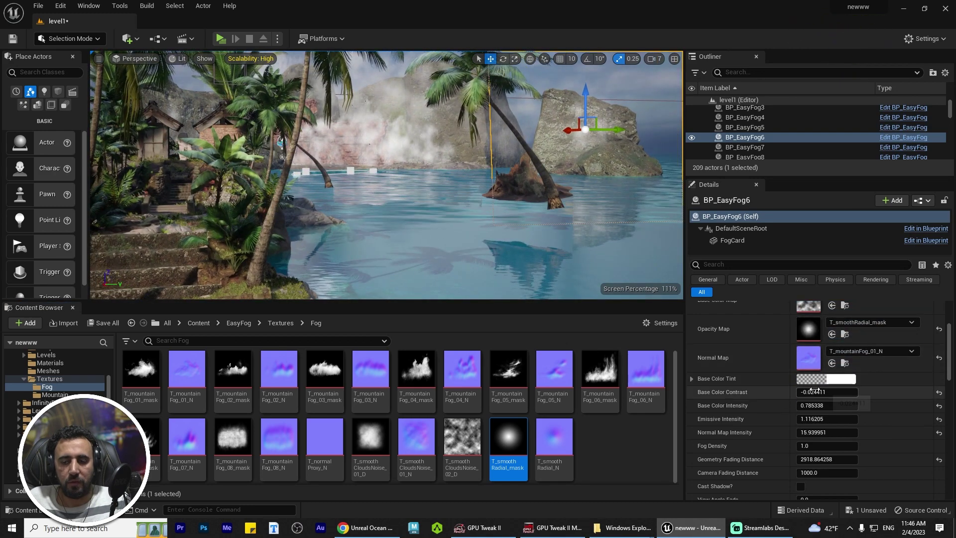
Set the isolated rock fog's Base Color Contrast to about 1.51, and enlarge and reposition the card over the rock.
{"action": "left_click_drag", "start_coordinate": [827, 392], "coordinate": [847, 392]}
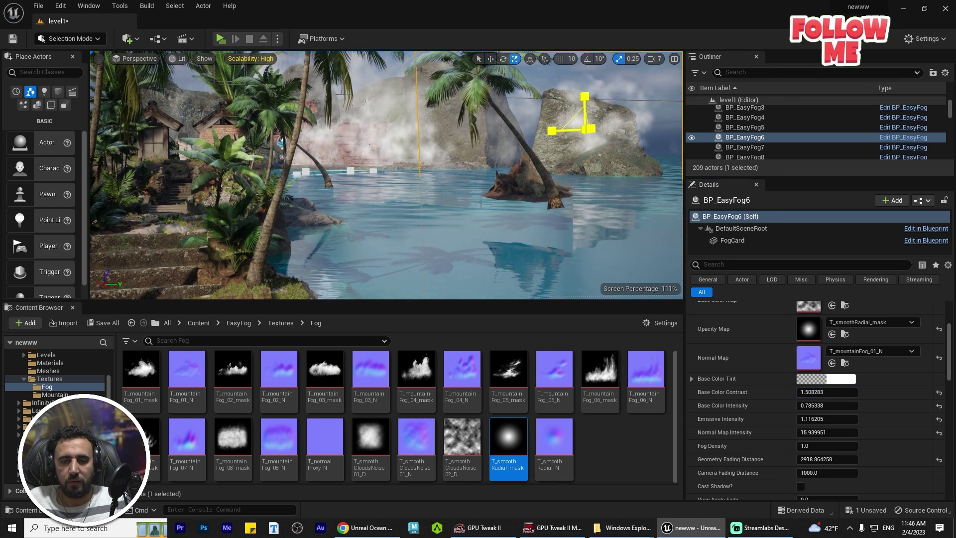
{"action": "key", "text": "w"}
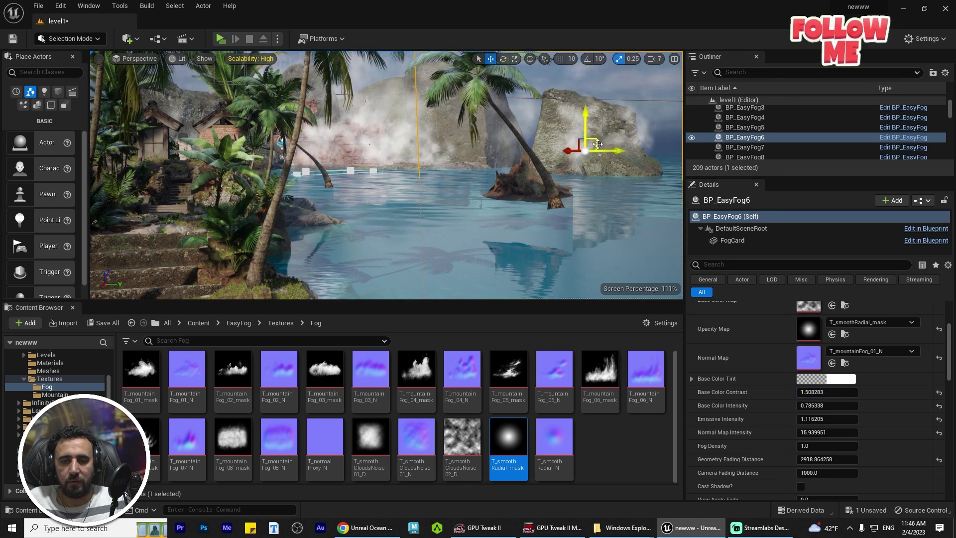
{"action": "left_click_drag", "start_coordinate": [609, 153], "coordinate": [590, 151]}
Set Wind Speed Y of the isolated rock's fog to about 134.57.
{"action": "key", "text": "f"}
{"action": "scroll", "coordinate": [457, 199], "scroll_direction": "up", "scroll_amount": 3}
{"action": "scroll", "coordinate": [503, 213], "scroll_direction": "down", "scroll_amount": 3}
{"action": "left_click_drag", "start_coordinate": [503, 213], "coordinate": [482, 171], "text": "alt"}
{"action": "scroll", "coordinate": [482, 172], "scroll_direction": "up", "scroll_amount": 4}
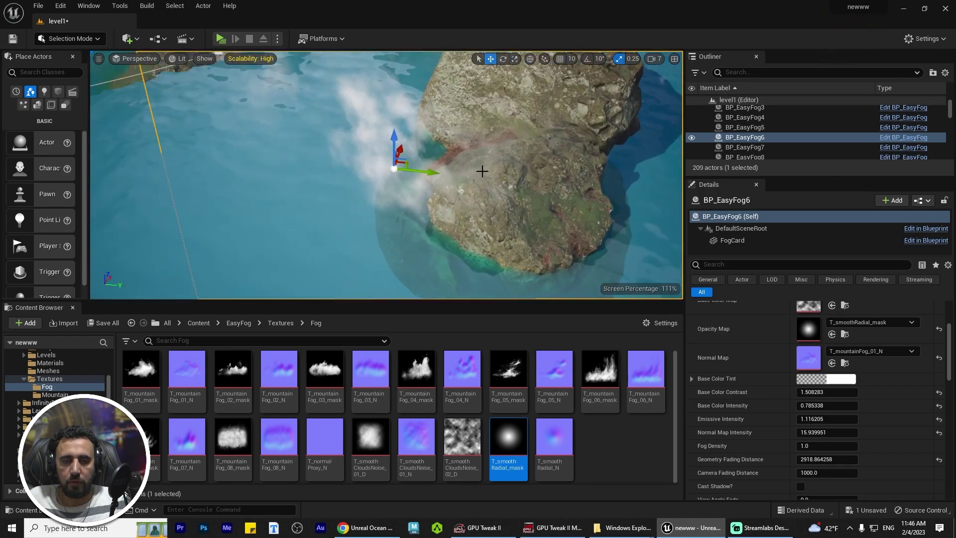
{"action": "left_click_drag", "start_coordinate": [347, 227], "coordinate": [363, 216], "text": "alt"}
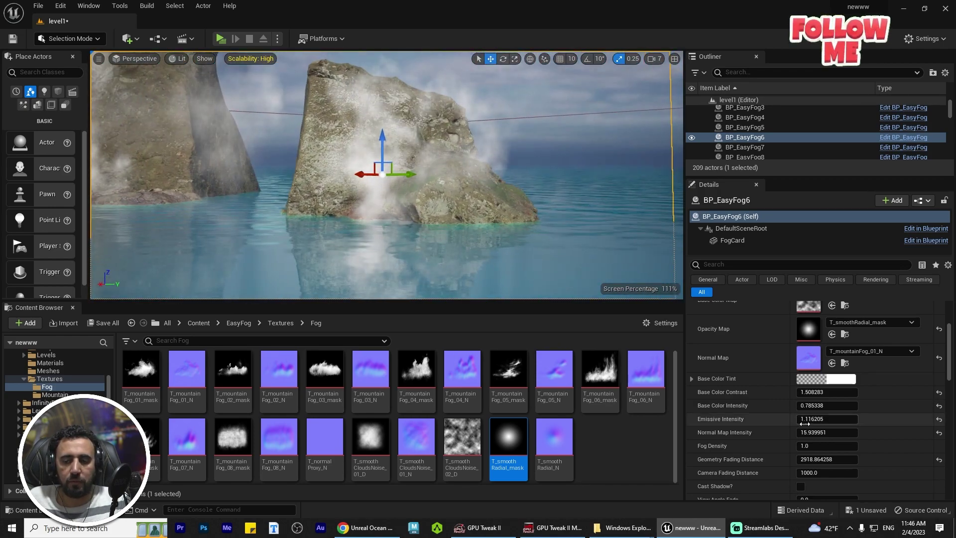
{"action": "scroll", "coordinate": [888, 419], "scroll_direction": "down", "scroll_amount": 4}
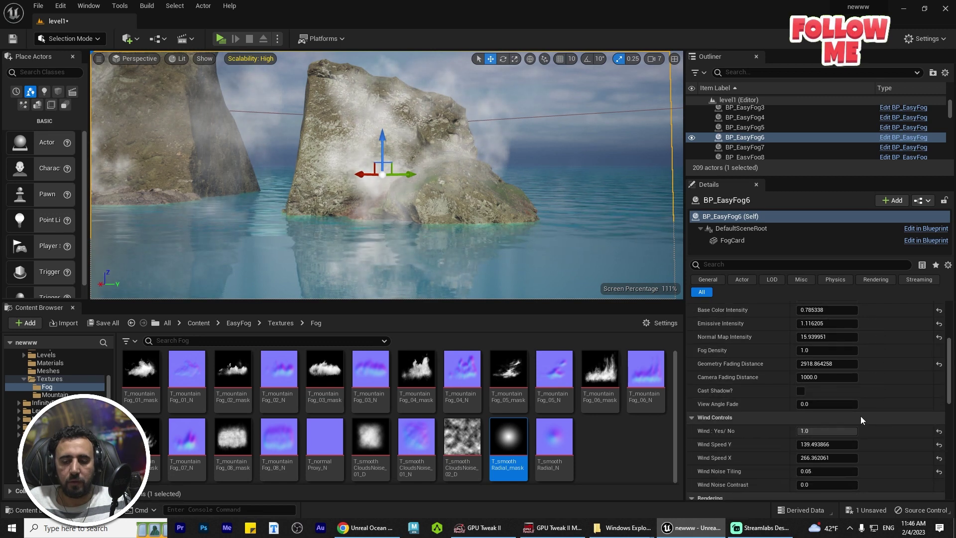
{"action": "mouse_move", "coordinate": [818, 444]}
{"action": "left_mouse_down"}
{"action": "mouse_move", "coordinate": [847, 445]}
{"action": "mouse_move", "coordinate": [818, 444]}
{"action": "left_mouse_up"}
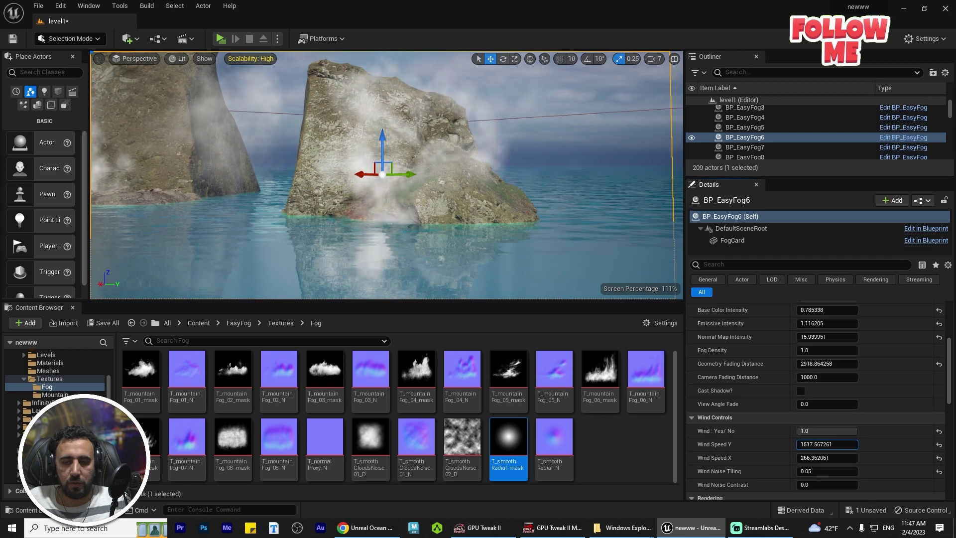
{"action": "left_click_drag", "start_coordinate": [819, 445], "coordinate": [806, 444]}
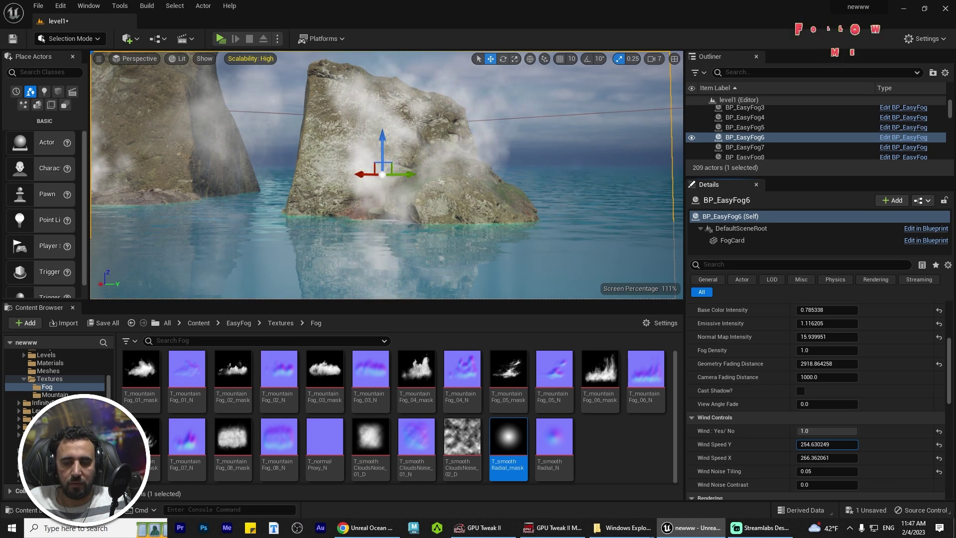
Rotate the isolated rock's fog card slightly and reposition it so its fog hugs the rock's side.
{"action": "left_click_drag", "start_coordinate": [364, 200], "coordinate": [383, 211], "text": "alt"}
{"action": "mouse_move", "coordinate": [356, 173]}
{"action": "left_mouse_down"}
{"action": "mouse_move", "coordinate": [329, 171]}
{"action": "mouse_move", "coordinate": [361, 172]}
{"action": "left_mouse_up"}
{"action": "left_click_drag", "start_coordinate": [459, 198], "coordinate": [406, 243], "text": "alt"}
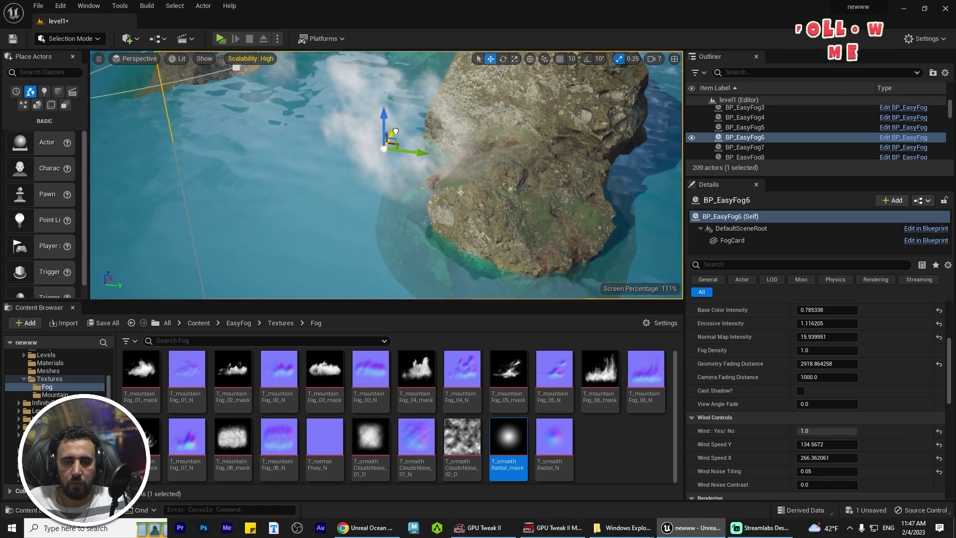
{"action": "left_click_drag", "start_coordinate": [386, 126], "coordinate": [390, 117]}
{"action": "key", "text": "e"}
{"action": "left_click_drag", "start_coordinate": [416, 162], "coordinate": [356, 142]}
{"action": "key", "text": "w"}
{"action": "left_click_drag", "start_coordinate": [349, 186], "coordinate": [440, 188], "text": "alt"}
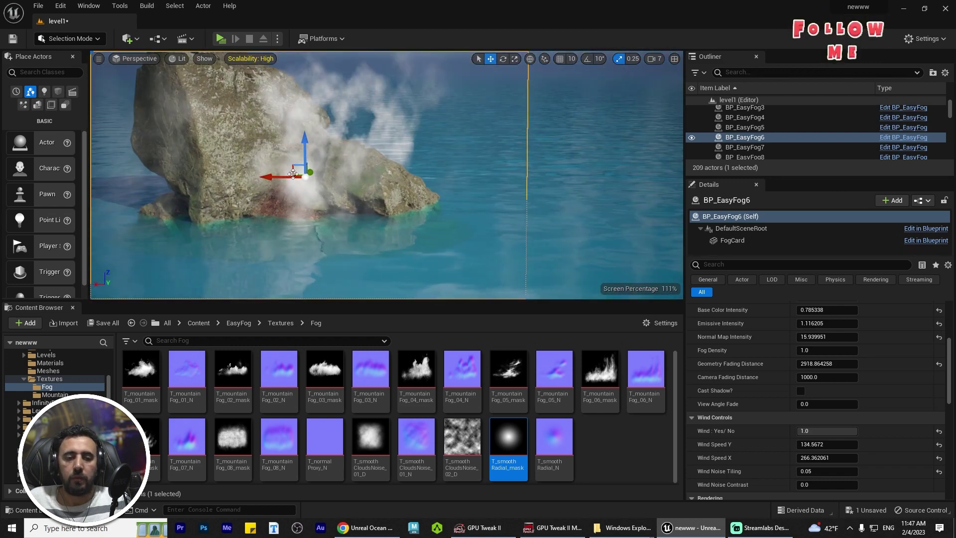
{"action": "mouse_move", "coordinate": [279, 173]}
{"action": "left_mouse_down"}
{"action": "mouse_move", "coordinate": [237, 180]}
{"action": "mouse_move", "coordinate": [283, 164]}
{"action": "left_mouse_up"}
Duplicate the main fog card at the large red cliff and place the copy over the water near the isolated rock.
{"action": "left_click_drag", "start_coordinate": [394, 193], "coordinate": [439, 214], "text": "alt"}
{"action": "scroll", "coordinate": [459, 202], "scroll_direction": "down", "scroll_amount": 8}
{"action": "middle_click_drag", "start_coordinate": [319, 98], "coordinate": [343, 132]}
{"action": "scroll", "coordinate": [318, 97], "scroll_direction": "down", "scroll_amount": 3}
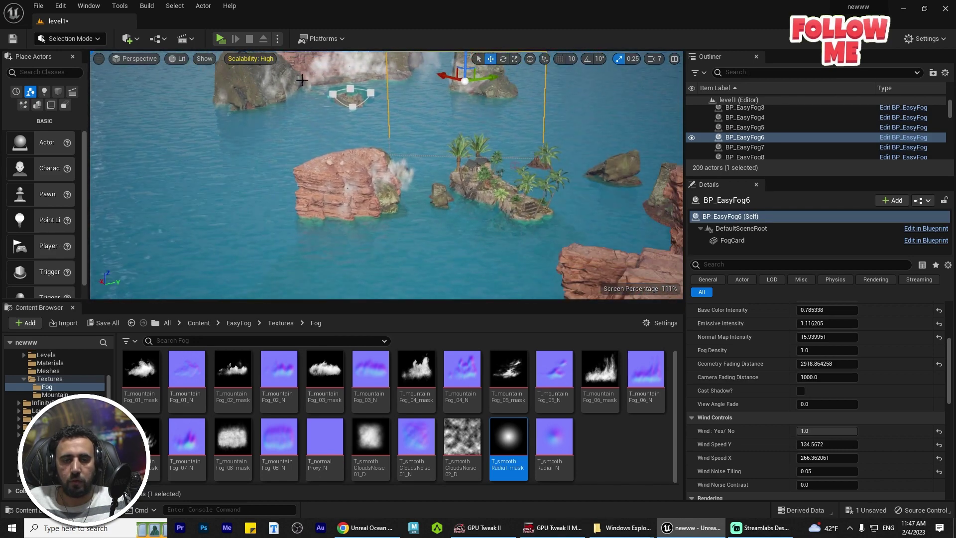
{"action": "left_click", "coordinate": [329, 64]}
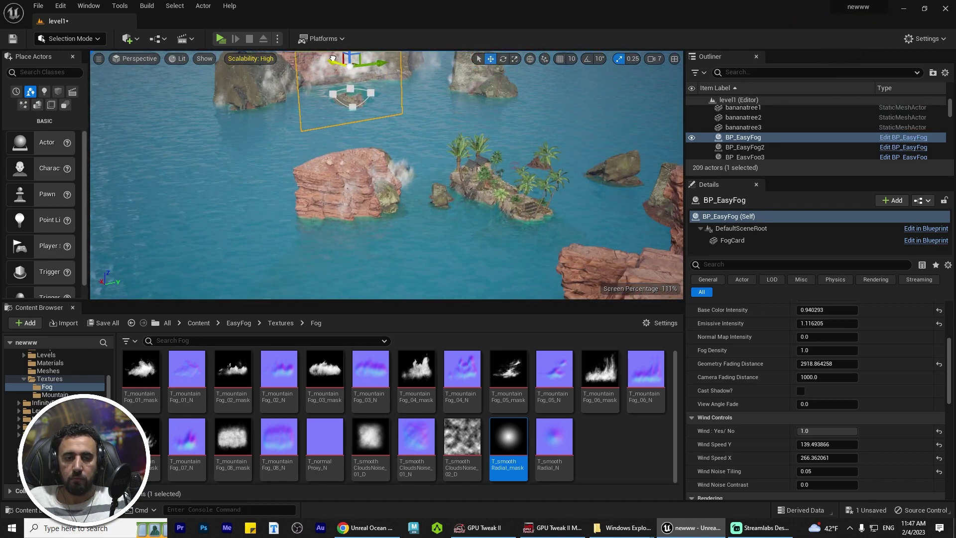
{"action": "left_click_drag", "start_coordinate": [335, 61], "coordinate": [412, 111], "text": "alt"}
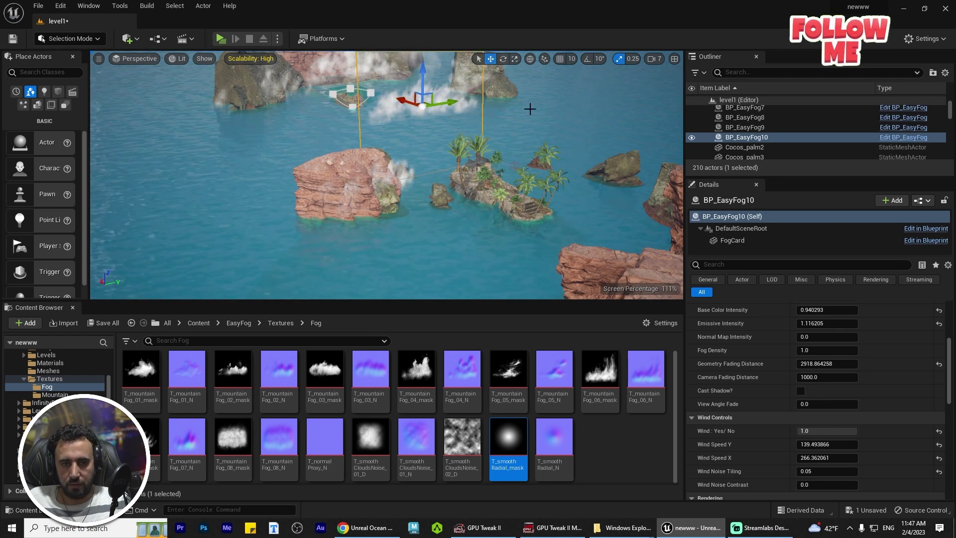
Set the new fog card's Base Color Contrast to about -0.58, Base Color Intensity to about 1.38 and Emissive Intensity to about -1.59.
{"action": "scroll", "coordinate": [907, 337], "scroll_direction": "up", "scroll_amount": 3}
{"action": "left_click_drag", "start_coordinate": [807, 363], "coordinate": [812, 388]}
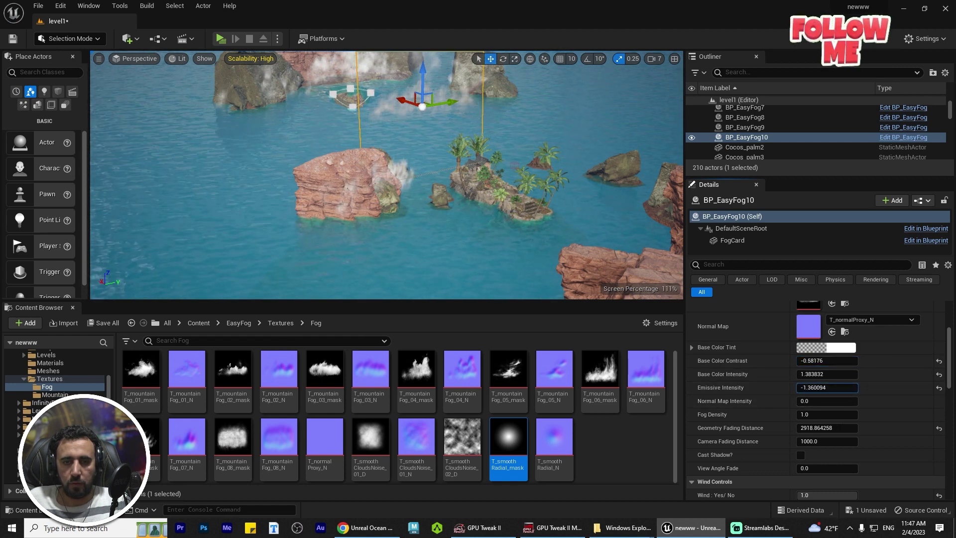
Duplicate the tuned fog card over to the large rock group, and enlarge and position the copy so it covers the rocks.
{"action": "left_click_drag", "start_coordinate": [327, 160], "coordinate": [328, 112], "text": "alt"}
{"action": "mouse_move", "coordinate": [385, 124]}
{"action": "right_mouse_down"}
{"action": "mouse_move", "coordinate": [382, 151]}
{"action": "mouse_move", "coordinate": [385, 124]}
{"action": "mouse_move", "coordinate": [384, 134]}
{"action": "right_mouse_up"}
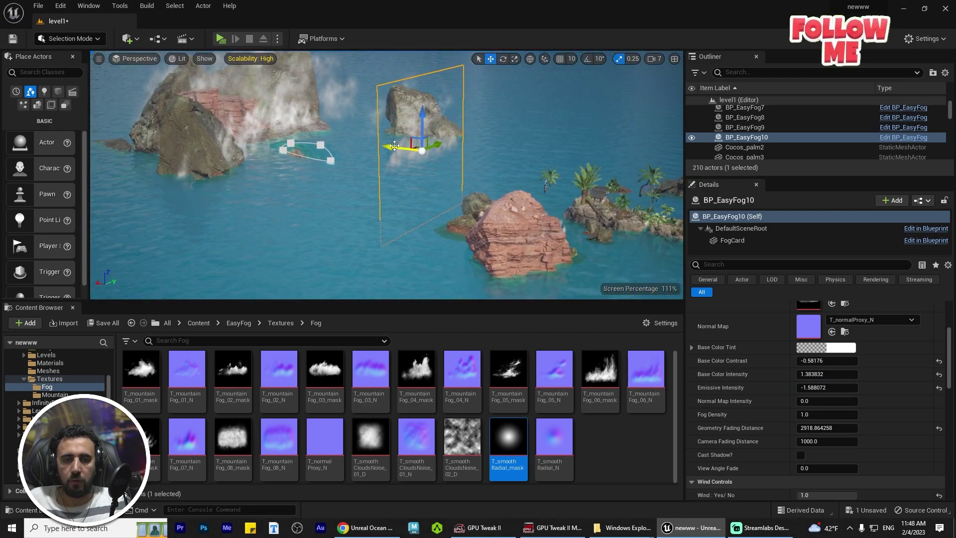
{"action": "left_click_drag", "start_coordinate": [395, 146], "coordinate": [100, 110], "text": "alt"}
{"action": "scroll", "coordinate": [326, 220], "scroll_direction": "down", "scroll_amount": 5}
{"action": "key", "text": "r"}
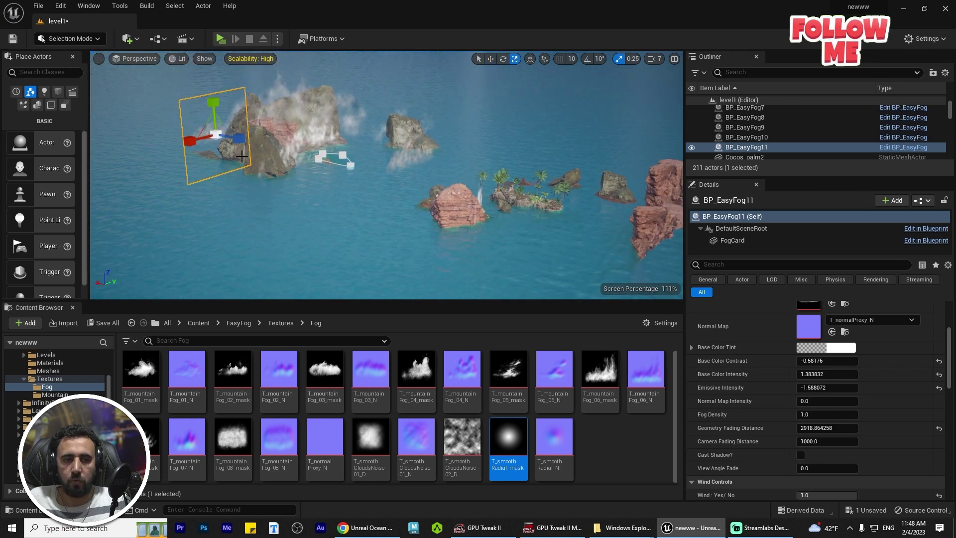
{"action": "left_click_drag", "start_coordinate": [201, 138], "coordinate": [247, 158]}
{"action": "key", "text": "w"}
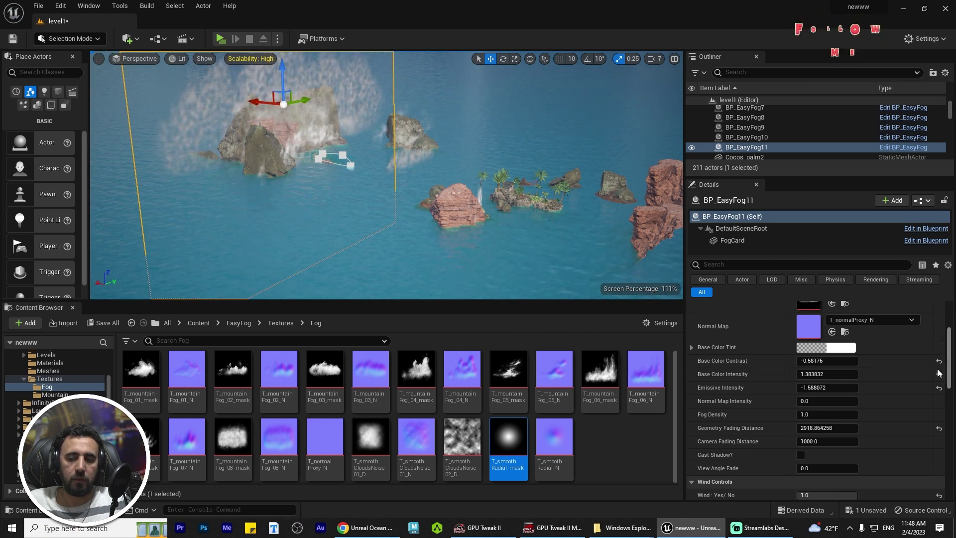
Set the enlarged fog card's Wind Noise Tiling to 0.01 and shift the card sideways across the large rock group.
{"action": "mouse_move", "coordinate": [829, 444]}
{"action": "scroll", "coordinate": [832, 452], "scroll_direction": "down", "scroll_amount": 3}
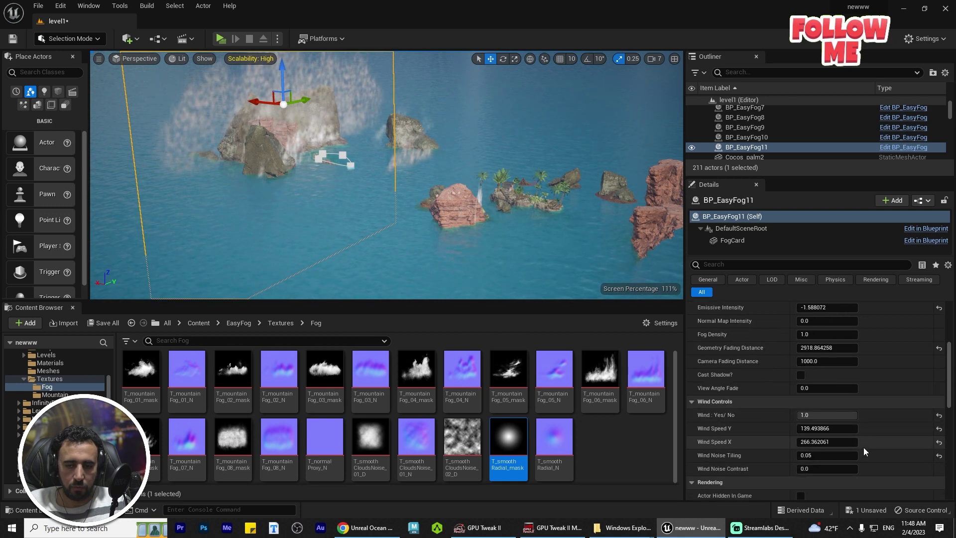
{"action": "left_click_drag", "start_coordinate": [825, 456], "coordinate": [817, 456]}
{"action": "left_click", "coordinate": [821, 456]}
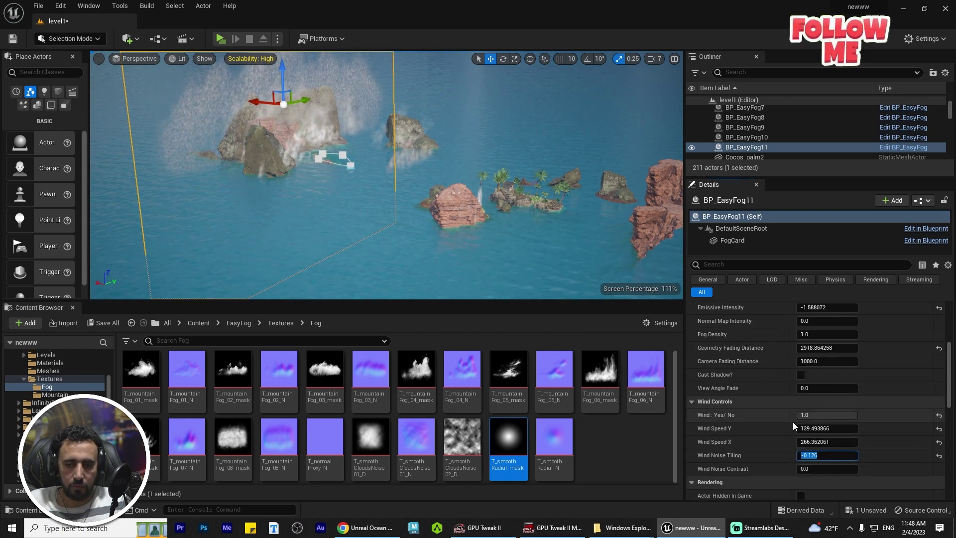
{"action": "key", "text": "Return"}
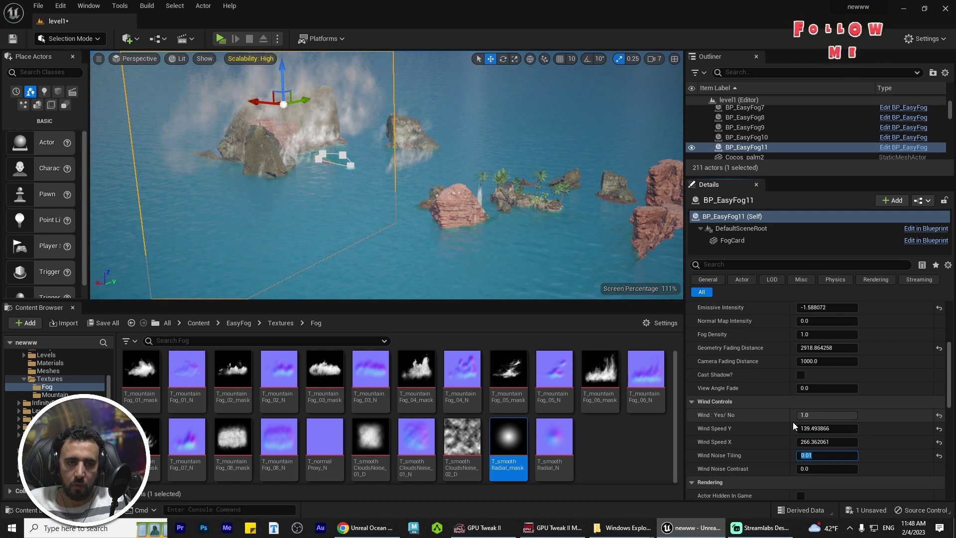
{"action": "left_click_drag", "start_coordinate": [333, 76], "coordinate": [353, 81], "text": "alt"}
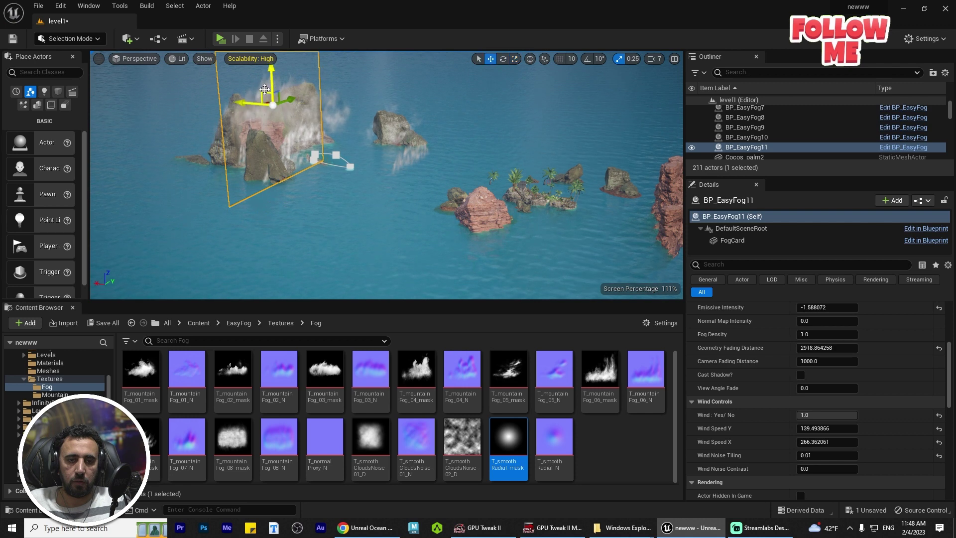
{"action": "left_click_drag", "start_coordinate": [248, 102], "coordinate": [212, 104]}
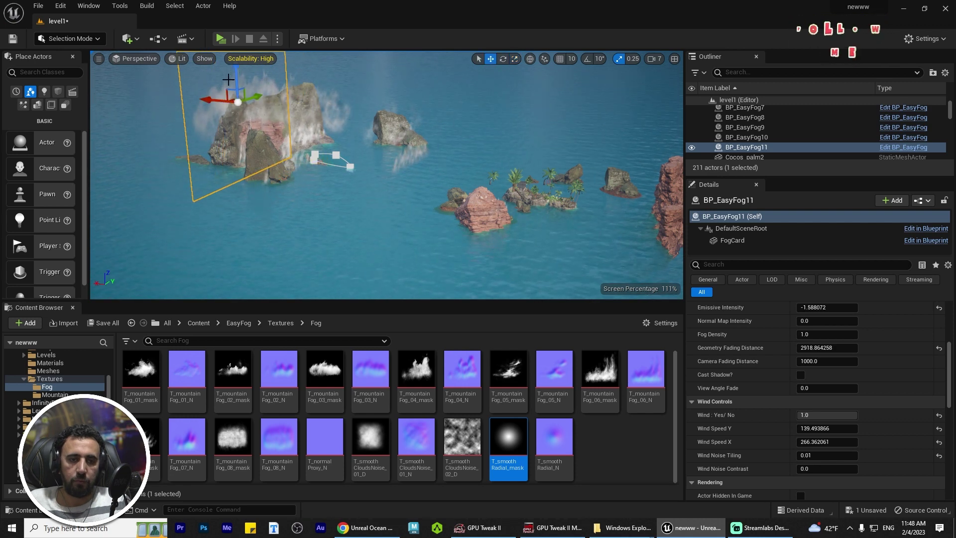
Fly in to the palm island and examine the fog around the surrounding rocks from close range.
{"action": "right_click_drag", "start_coordinate": [228, 78], "coordinate": [238, 79]}
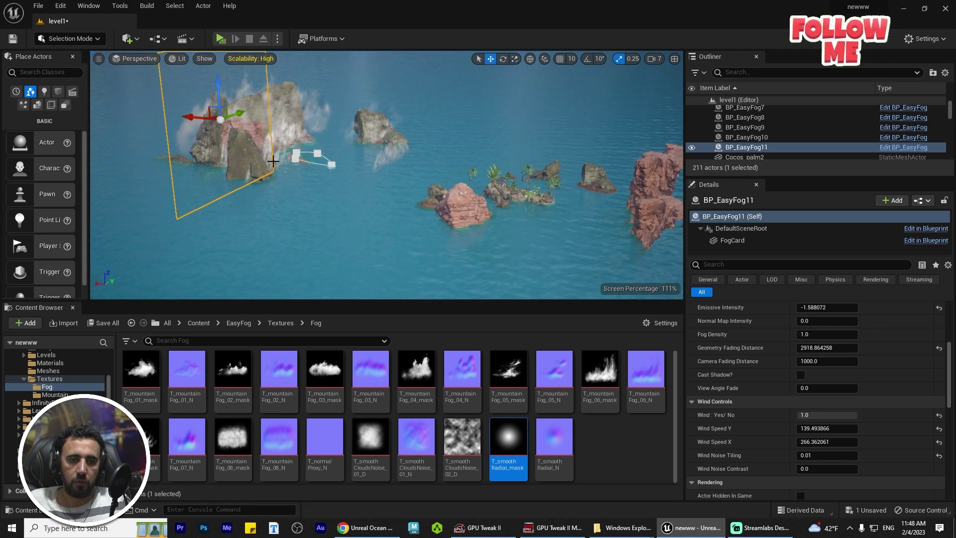
{"action": "left_click", "coordinate": [273, 161]}
{"action": "key", "text": "f"}
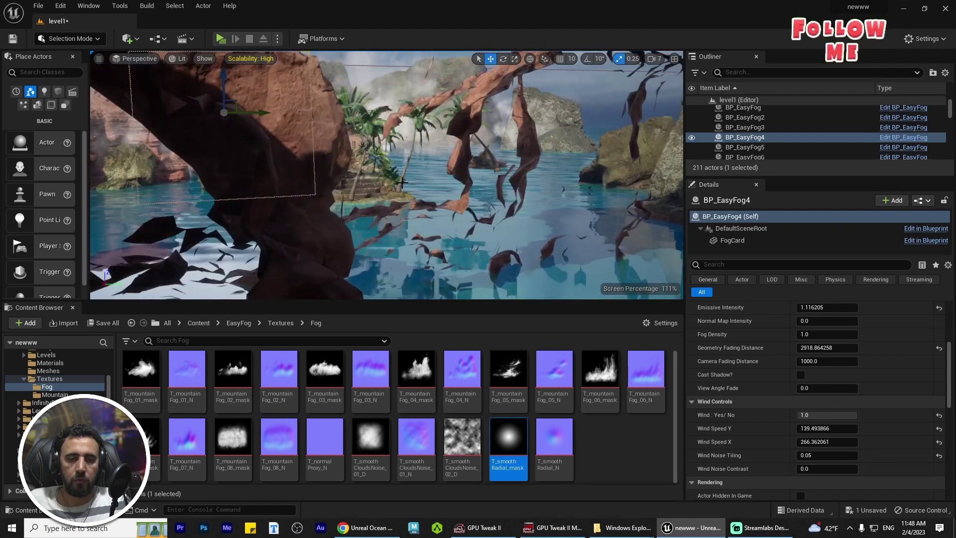
{"action": "right_click_drag", "start_coordinate": [273, 161], "coordinate": [267, 167]}
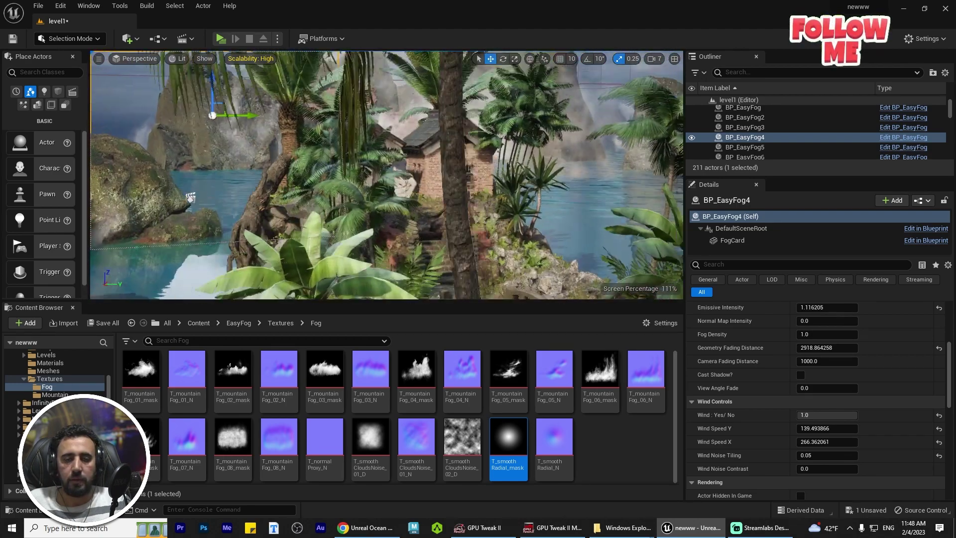
{"action": "key", "text": "s"}
{"action": "right_click_drag", "start_coordinate": [268, 167], "coordinate": [270, 172]}
{"action": "left_click", "coordinate": [556, 181]}
{"action": "key", "text": "w"}
{"action": "right_click_drag", "start_coordinate": [555, 181], "coordinate": [545, 178]}
{"action": "key", "text": "s"}
{"action": "key", "text": "s"}
{"action": "key", "text": "w"}
{"action": "key", "text": "d"}
{"action": "right_click_drag", "start_coordinate": [458, 171], "coordinate": [526, 287]}
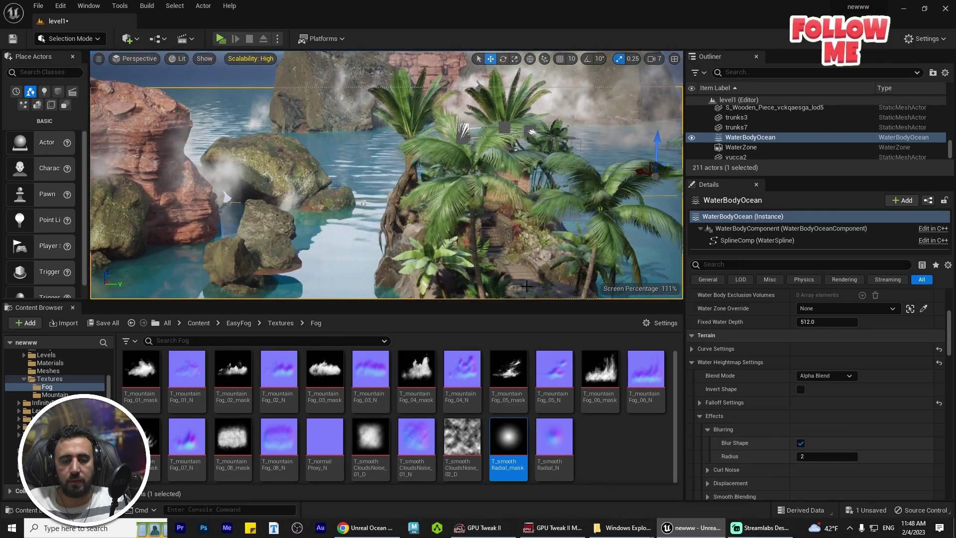
Enlarge the viewport by shrinking the Content Browser and the Outliner and Details area.
{"action": "left_click_drag", "start_coordinate": [515, 300], "coordinate": [515, 455]}
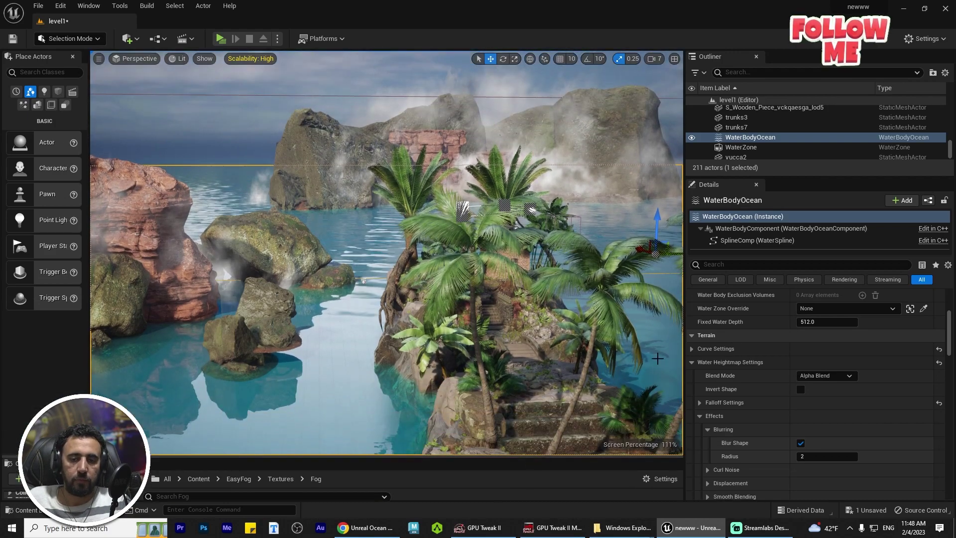
{"action": "left_click_drag", "start_coordinate": [685, 300], "coordinate": [949, 300]}
Fly past the palm trees and across the water to examine the finished fog around the cliffs and the isolated rock.
{"action": "right_click_drag", "start_coordinate": [622, 279], "coordinate": [767, 269]}
{"action": "key", "text": "s"}
{"action": "key", "text": "a"}
{"action": "key", "text": "d"}
{"action": "scroll", "coordinate": [653, 303], "scroll_direction": "up", "scroll_amount": 4}
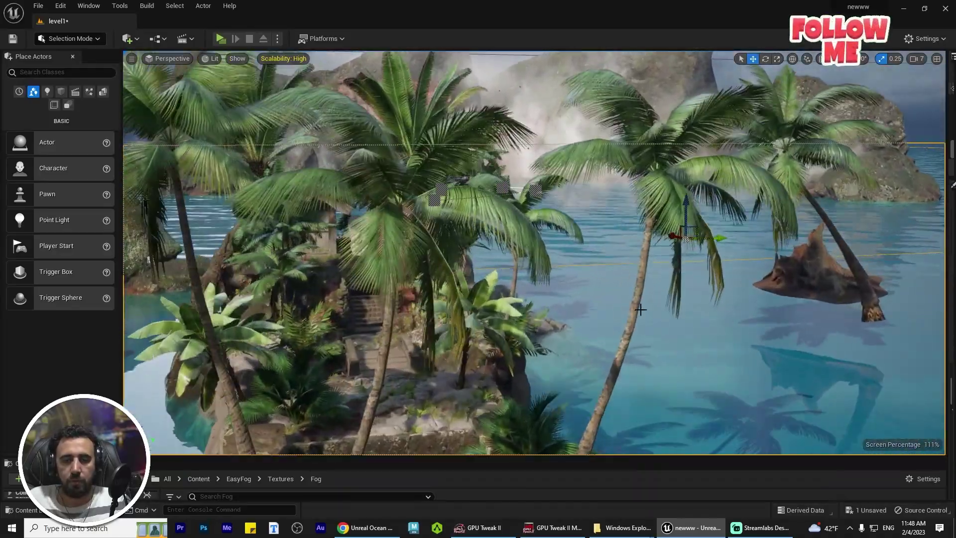
{"action": "scroll", "coordinate": [466, 194], "scroll_direction": "up", "scroll_amount": 2}
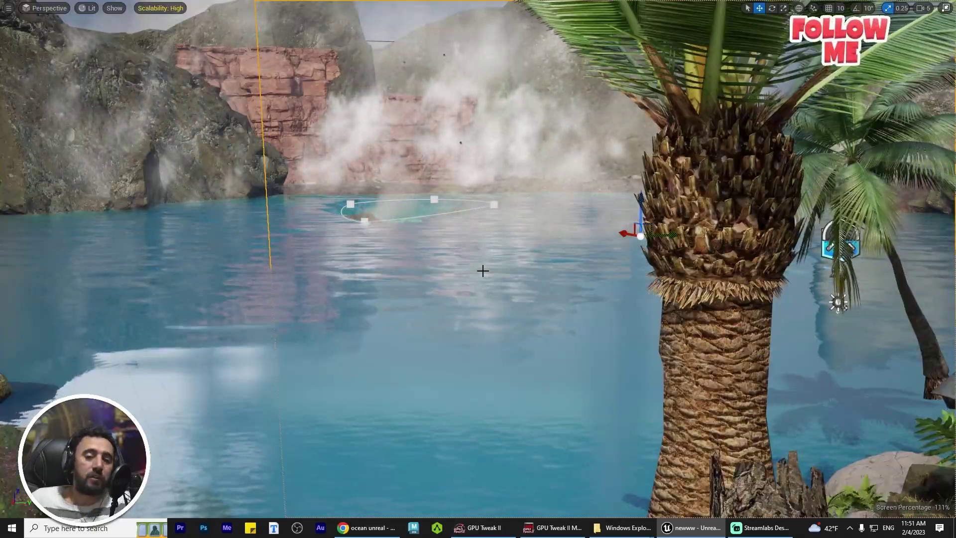
{"action": "right_click_drag", "start_coordinate": [528, 283], "coordinate": [552, 273]}
{"action": "key", "text": "s"}
{"action": "key", "text": "w"}
{"action": "key", "text": "s"}
{"action": "key", "text": "a"}
{"action": "key", "text": "w"}
{"action": "key", "text": "s"}
{"action": "right_click_drag", "start_coordinate": [433, 246], "coordinate": [456, 233]}
{"action": "key", "text": "w"}
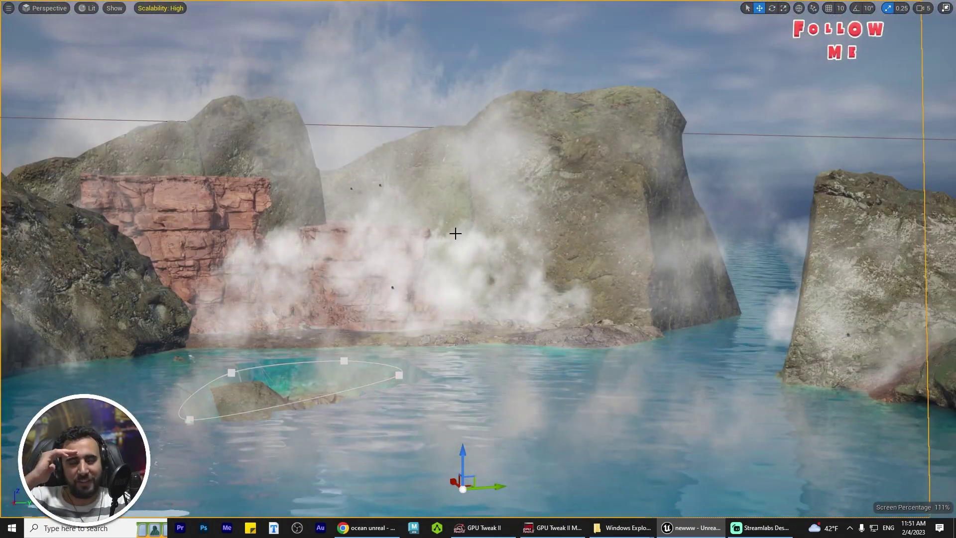